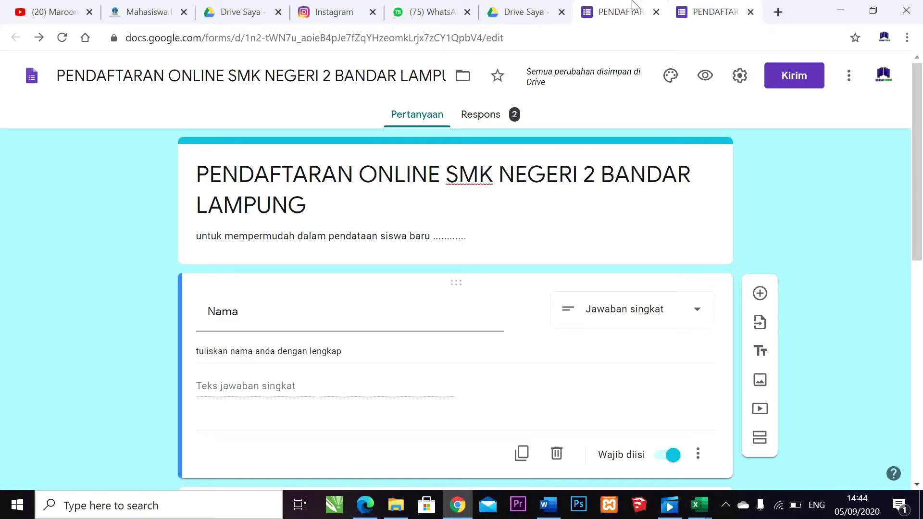
# Step: Switch to the 'Drive Saya' tab to show the My Drive file listing
pyautogui.click(535, 6)
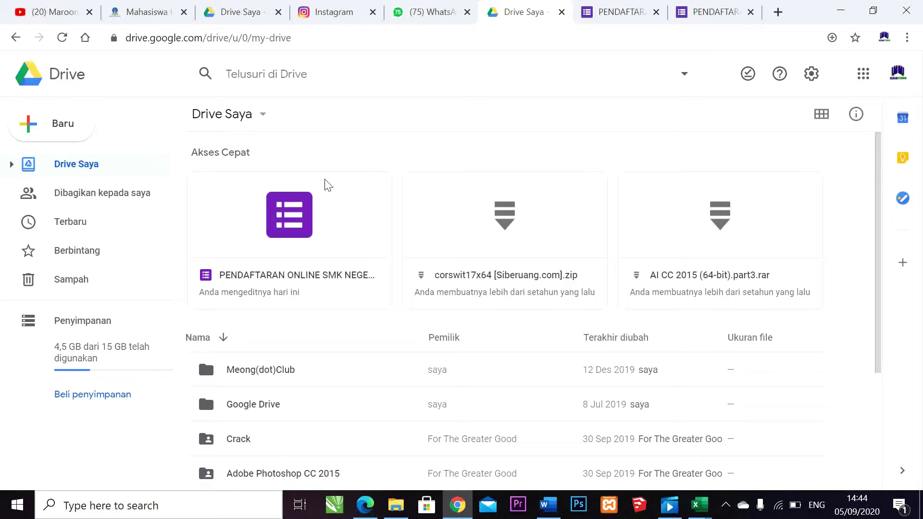
# Step: Create a new blank Google Form via Baru > Lainnya > Google Formulir
pyautogui.click(58, 126)
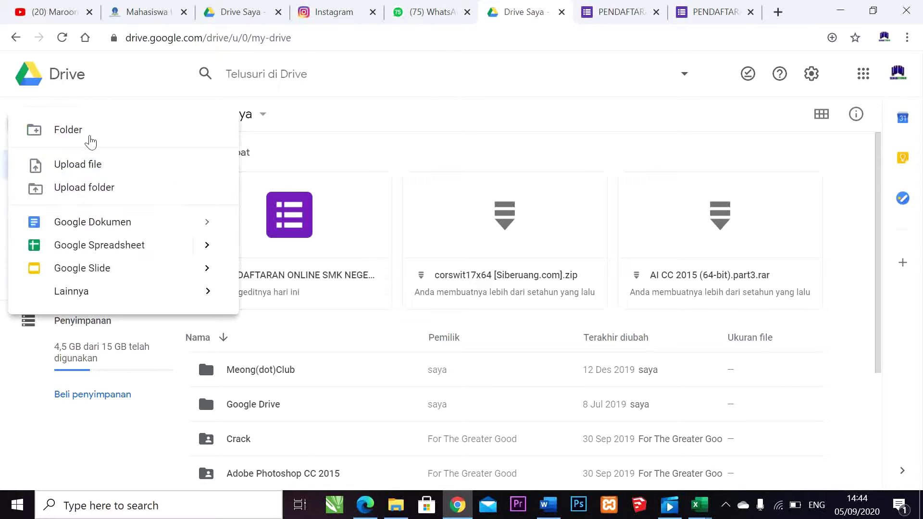
pyautogui.click(152, 68)
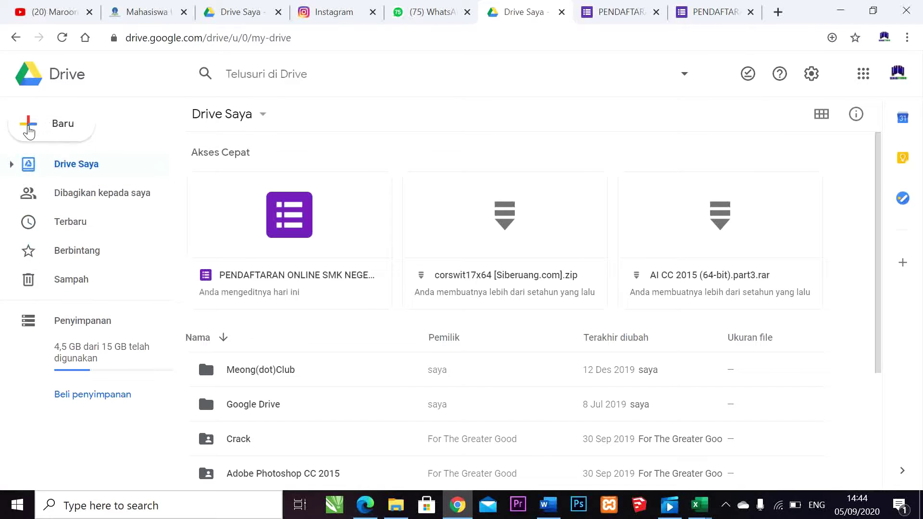
pyautogui.click(26, 127)
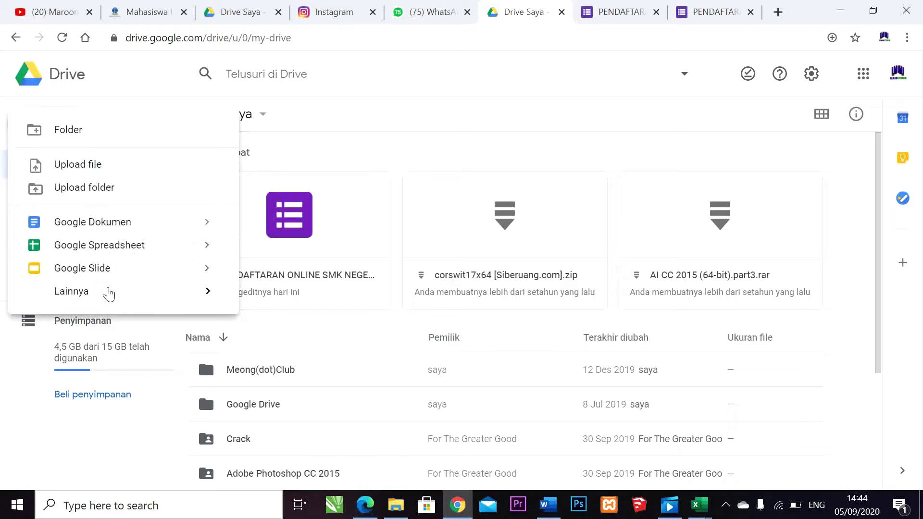
pyautogui.moveTo(108, 293)
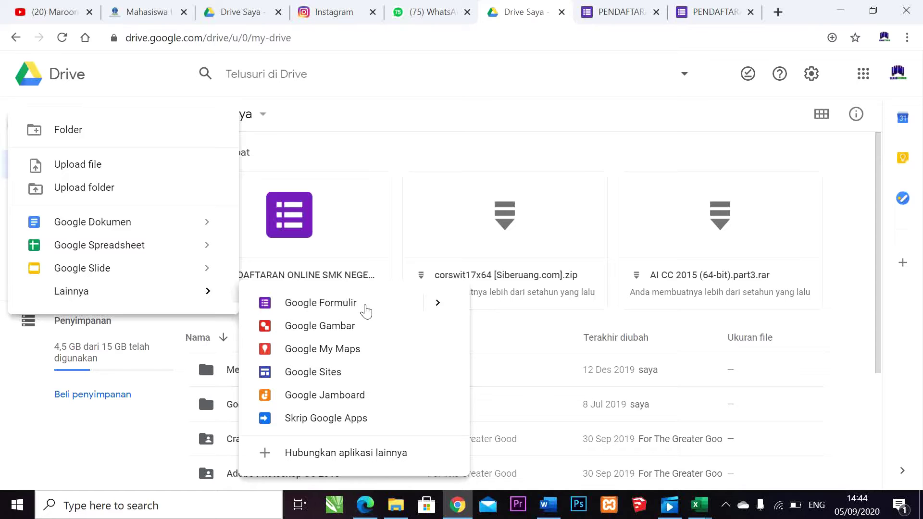
pyautogui.click(367, 312)
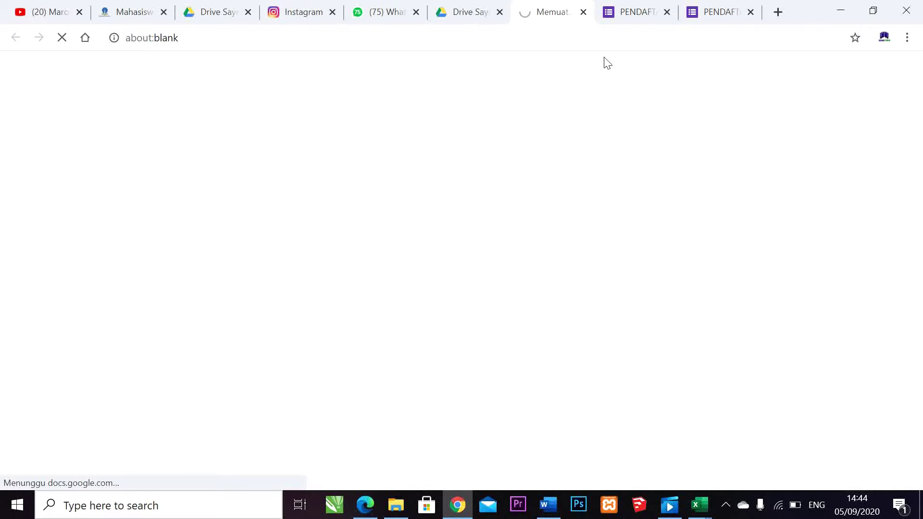
# Step: Close the PENDAFTARAN registration form editor and response tabs
pyautogui.click(653, 10)
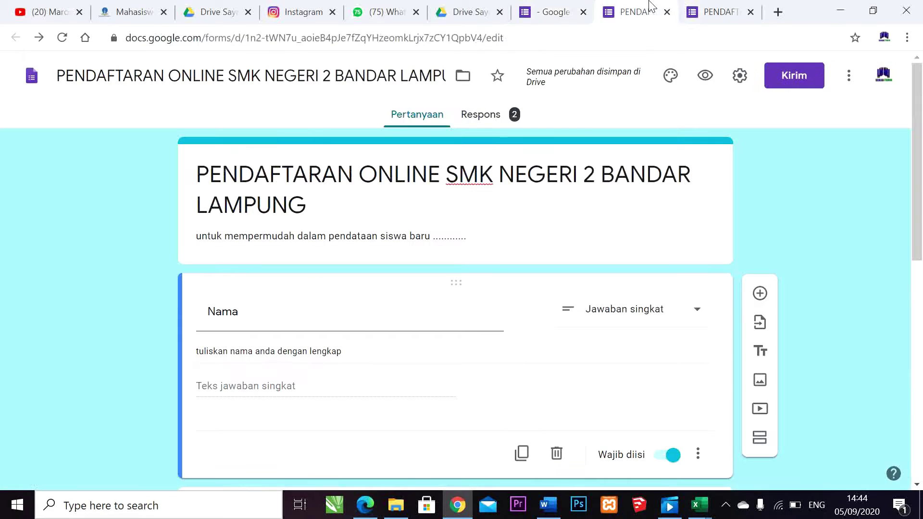
pyautogui.click(668, 13)
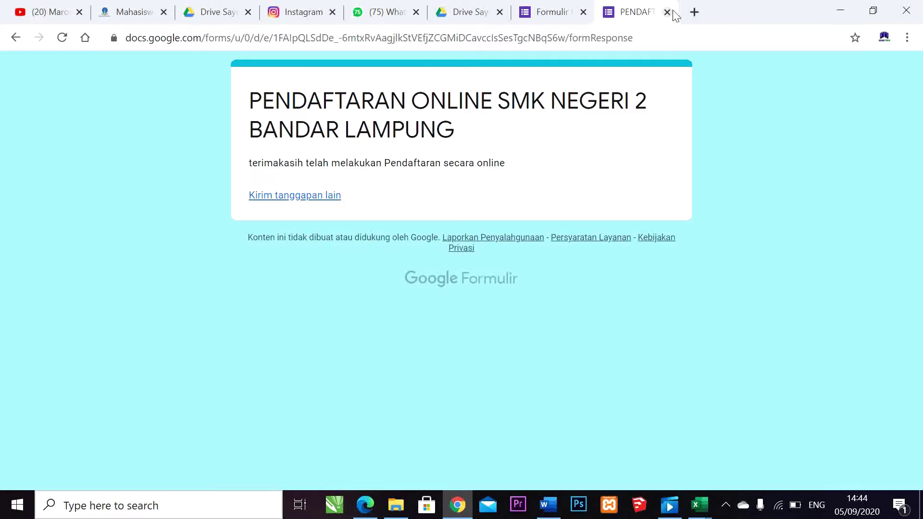
pyautogui.click(668, 14)
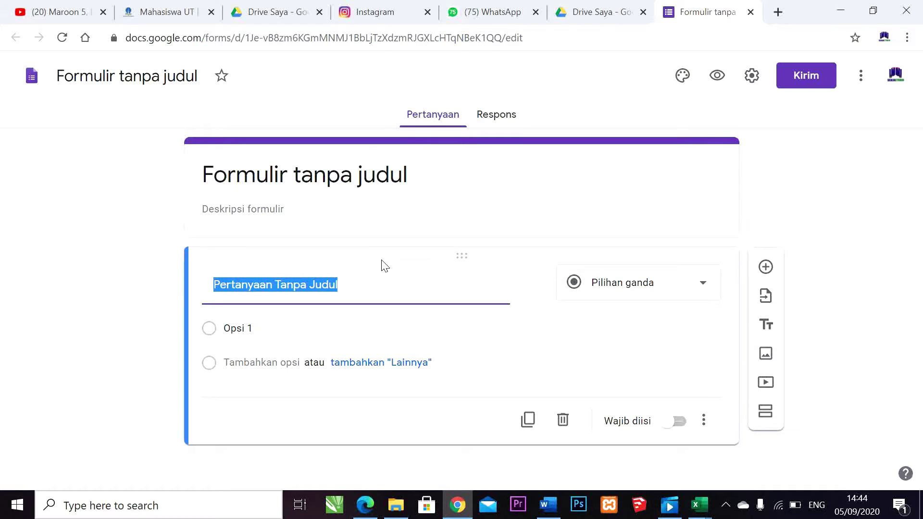
# Step: Title the form 'Identitas Diri' with the description 'isikan data dengan benar'
pyautogui.click(388, 174)
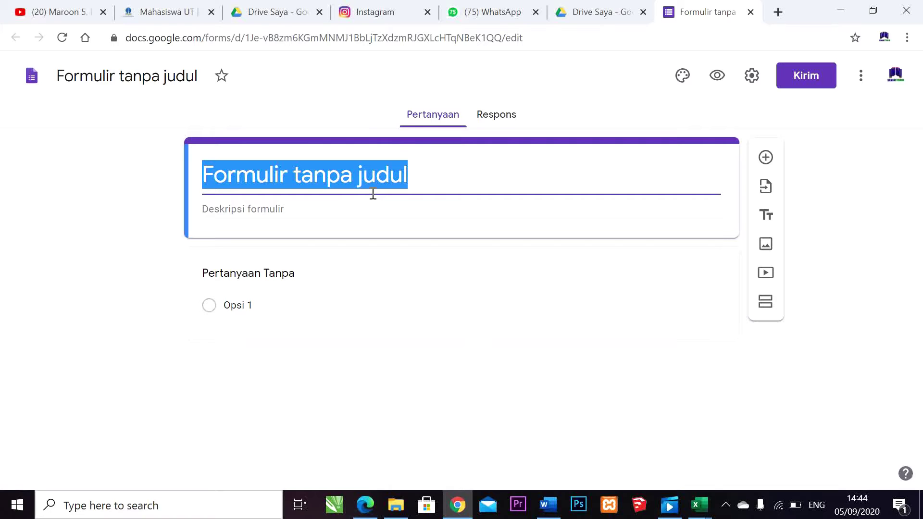
pyautogui.write('Ide')
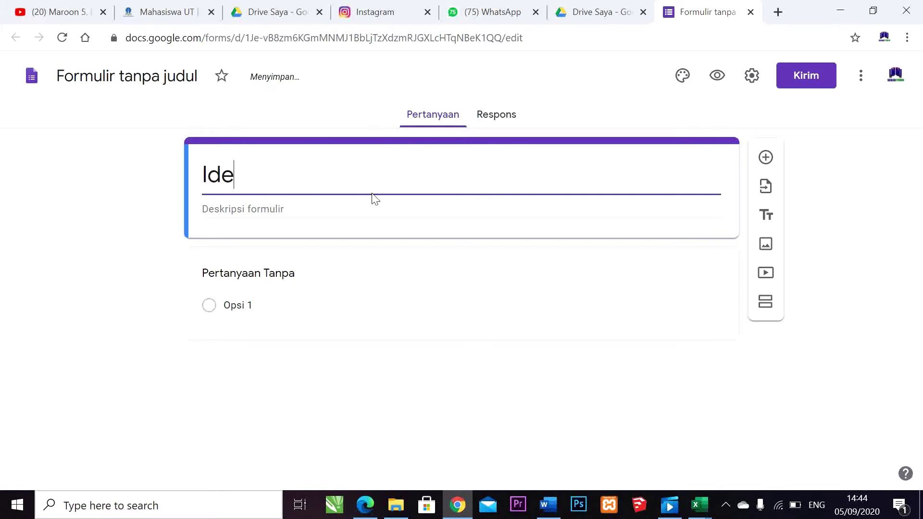
pyautogui.write('nte')
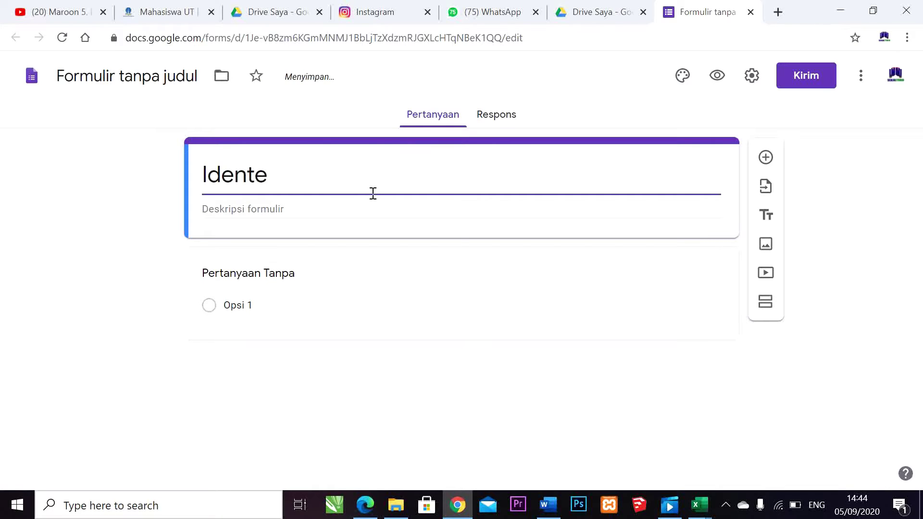
pyautogui.press('BackSpace')
pyautogui.write('itas Diri')
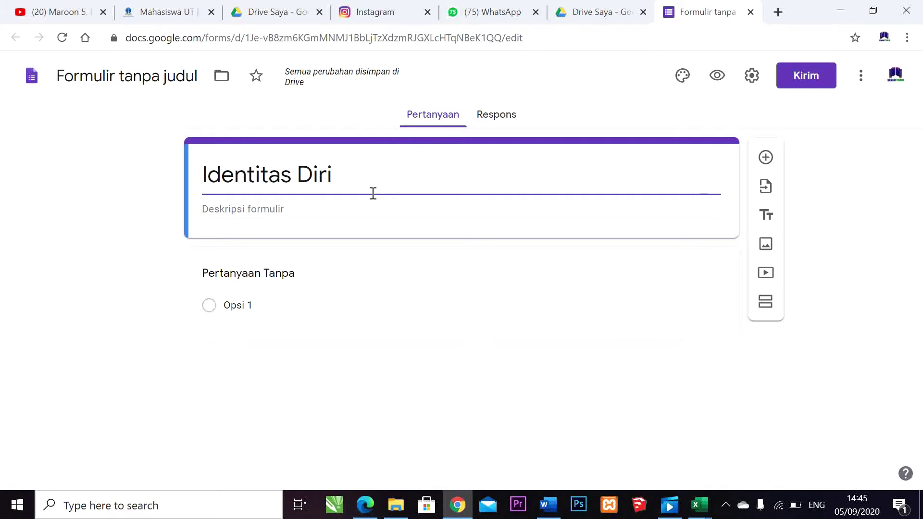
pyautogui.press('Tab')
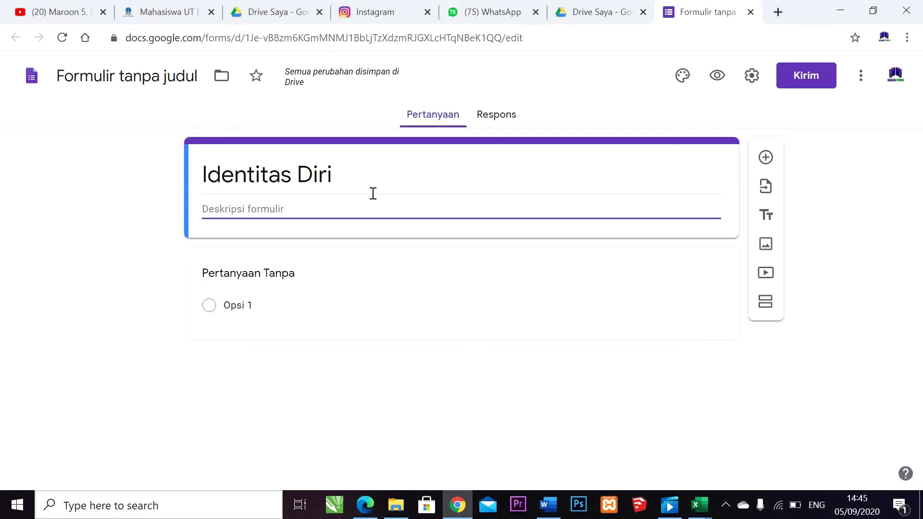
pyautogui.write('isikan data d')
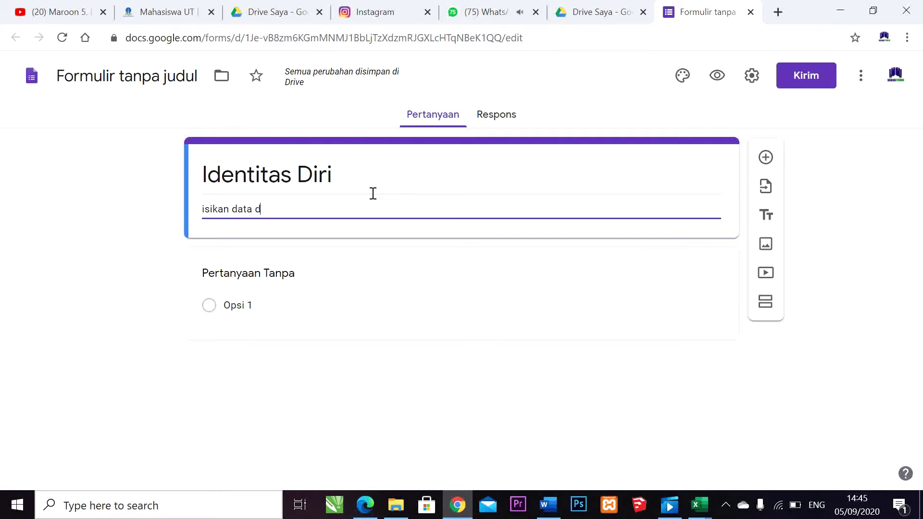
pyautogui.write('engan lengkap')
pyautogui.press('BackSpace')
pyautogui.press('BackSpace')
pyautogui.press('BackSpace')
pyautogui.press('BackSpace')
pyautogui.press('BackSpace')
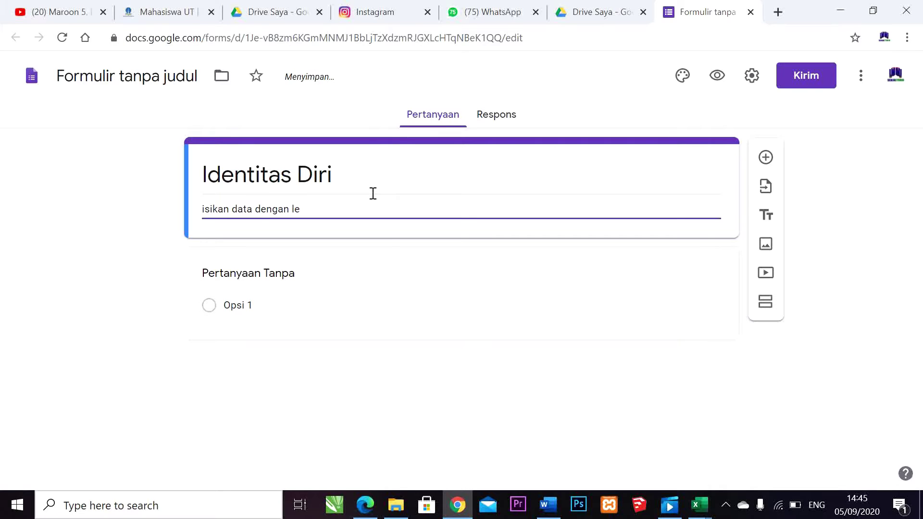
pyautogui.press('BackSpace')
pyautogui.press('BackSpace')
pyautogui.write('benar')
# Step: Title the first question 'Nama', keeping it a short-answer question
pyautogui.click(257, 278)
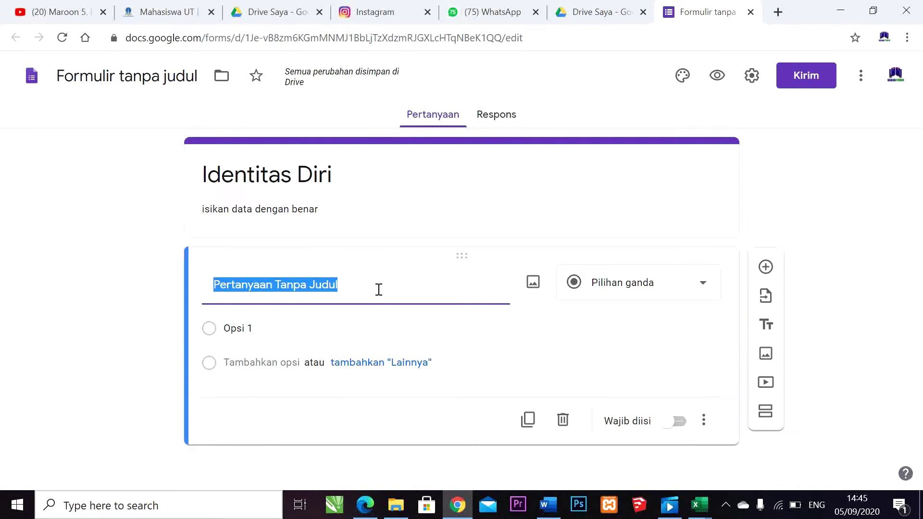
pyautogui.write('nama')
pyautogui.press('BackSpace')
pyautogui.press('BackSpace')
pyautogui.press('BackSpace')
pyautogui.press('BackSpace')
pyautogui.write('Nama')
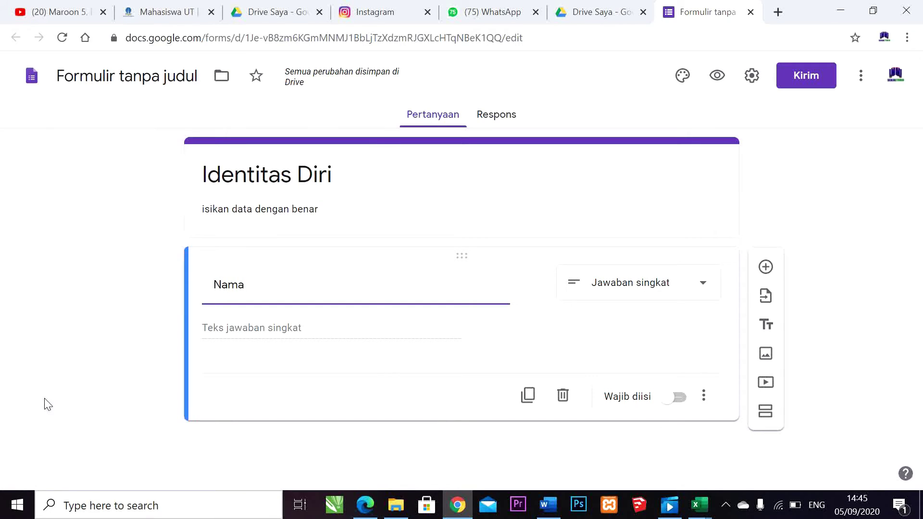
pyautogui.click(654, 297)
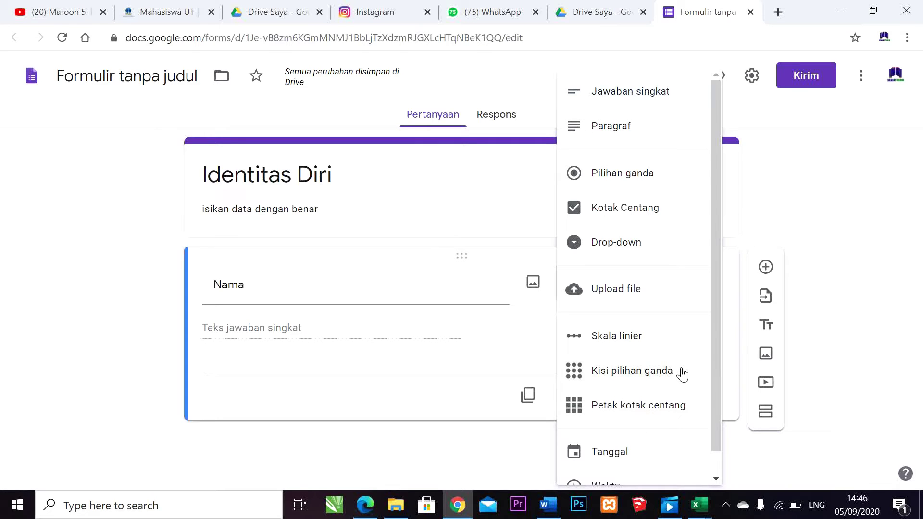
pyautogui.scroll(-1, 679, 379)
pyautogui.scroll(-1, 679, 379)
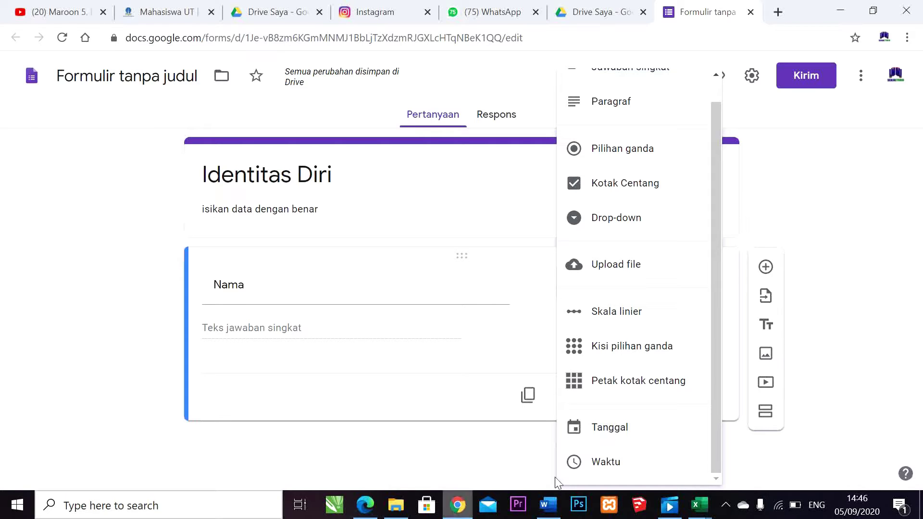
pyautogui.click(812, 201)
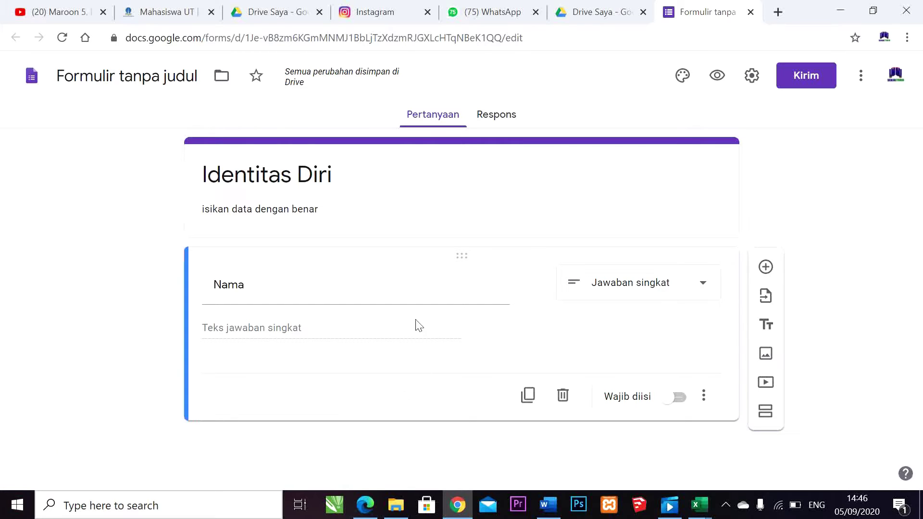
# Step: Describe Nama as 'isikan nama anda dengan lengkap', make it required, and add another question
pyautogui.click(704, 395)
pyautogui.click(738, 426)
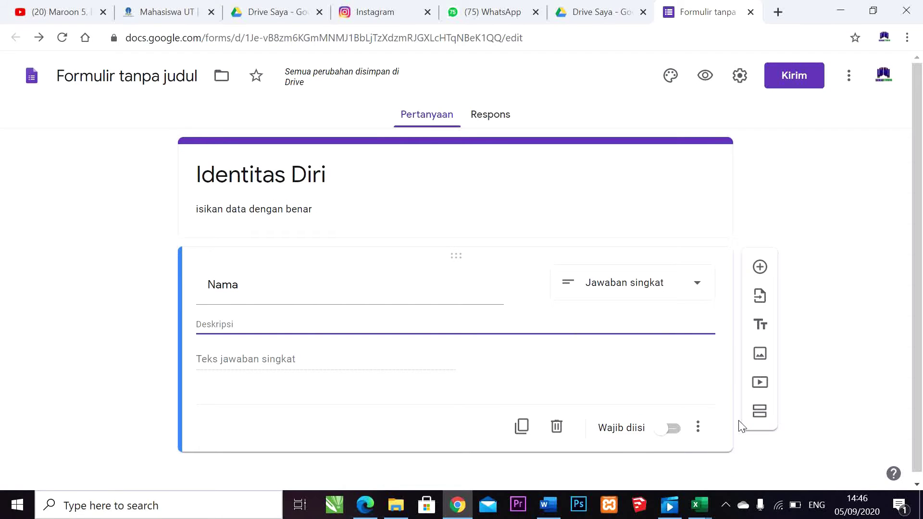
pyautogui.write('isikan nam')
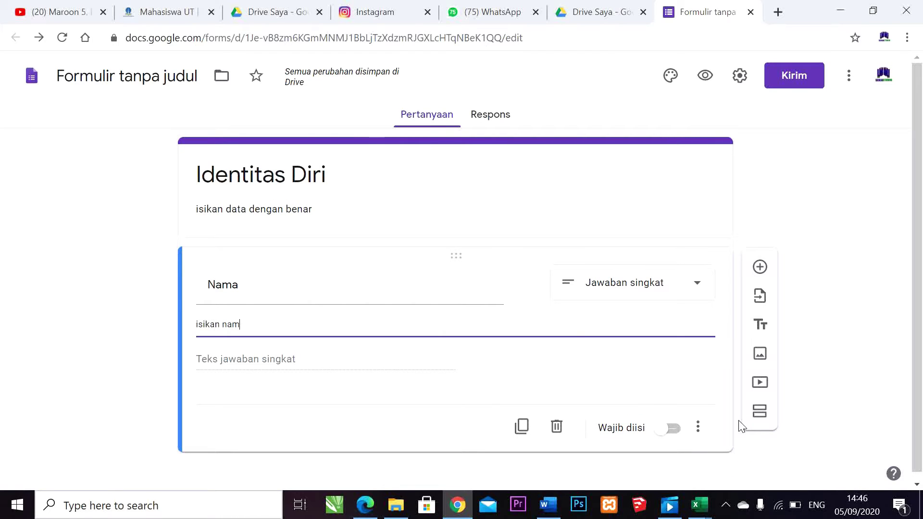
pyautogui.write('a anda dengan lengkap')
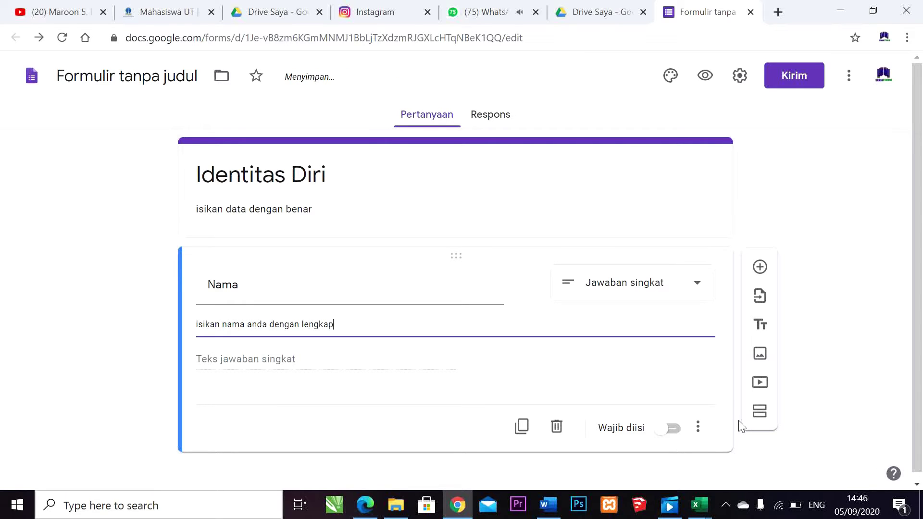
pyautogui.scroll(-1, 590, 379)
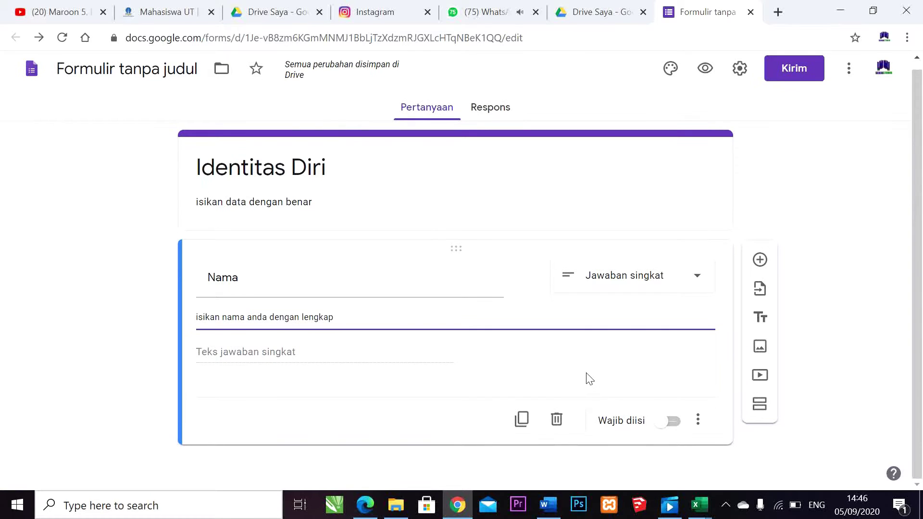
pyautogui.click(666, 423)
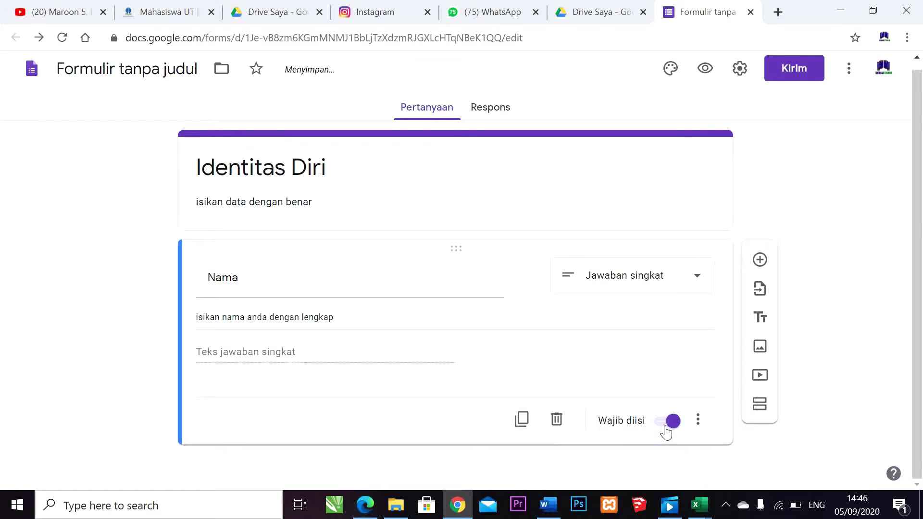
pyautogui.click(758, 261)
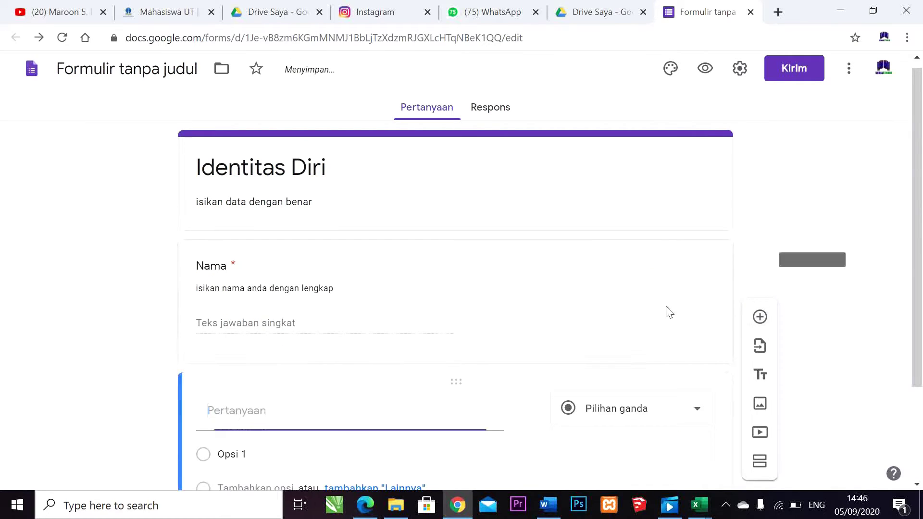
# Step: Title the question 'Kelas' with first choices XII IPS1 and XII IPS2
pyautogui.write('Kelas')
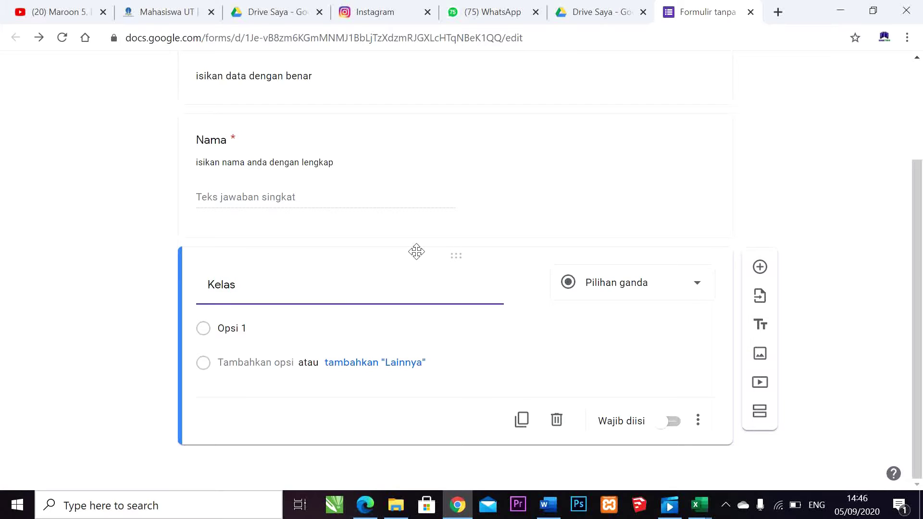
pyautogui.click(295, 328)
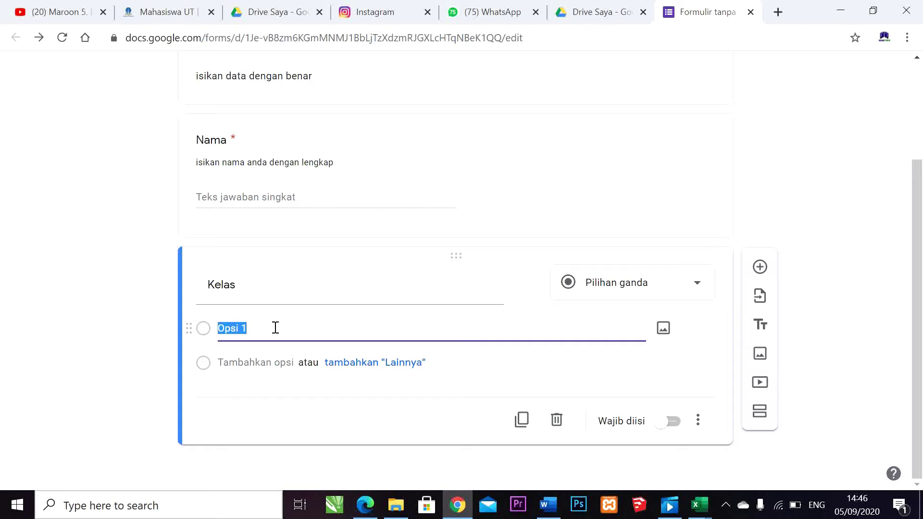
pyautogui.write('Ips')
pyautogui.press('Return')
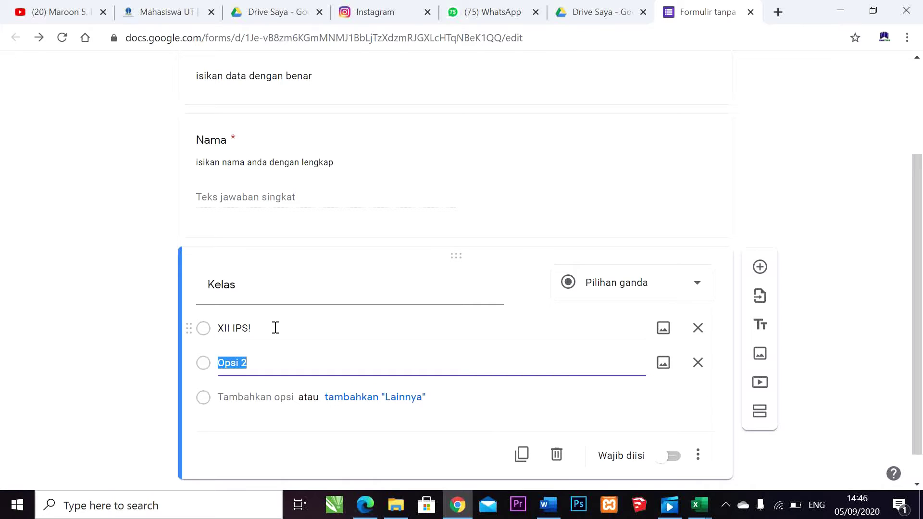
pyautogui.write('!')
pyautogui.write('X')
pyautogui.write('II IPS!')
pyautogui.press('BackSpace')
pyautogui.write('2')
pyautogui.click(268, 327)
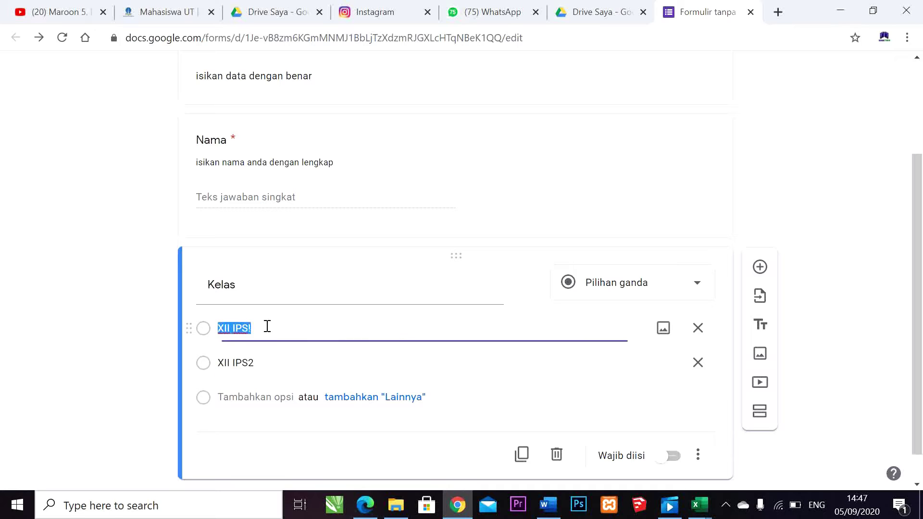
pyautogui.click(268, 327)
pyautogui.press('BackSpace')
pyautogui.write('2')
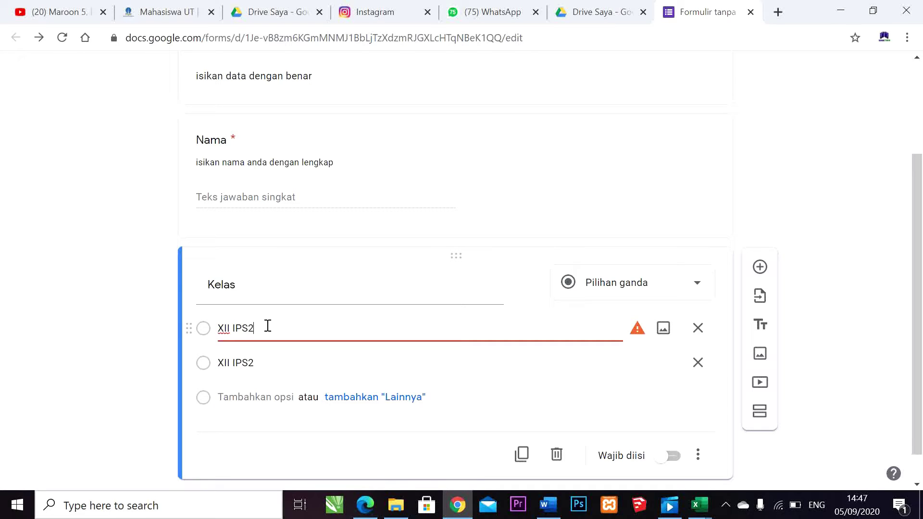
pyautogui.press('BackSpace')
pyautogui.write('1')
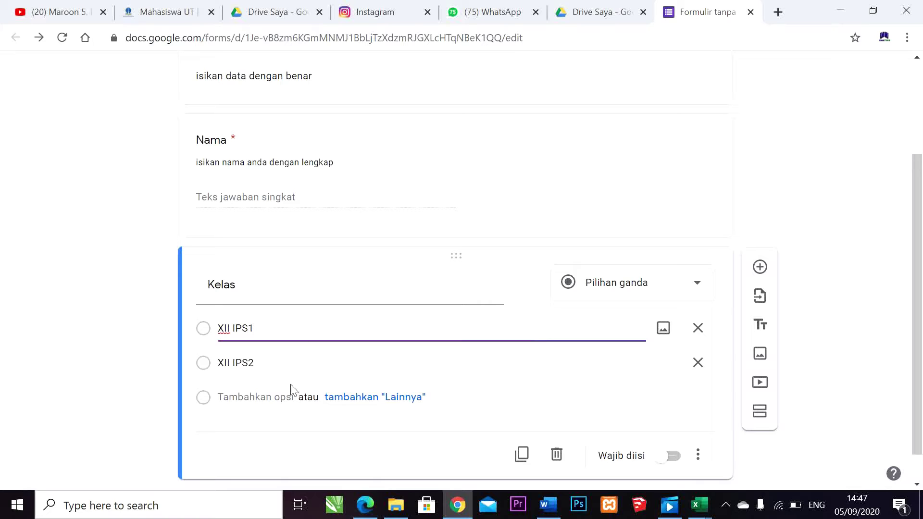
pyautogui.click(283, 363)
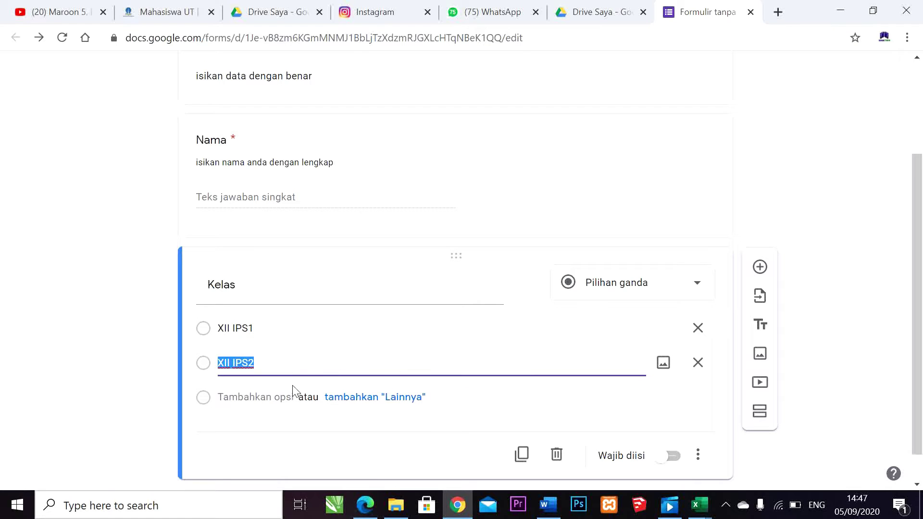
pyautogui.click(321, 360)
pyautogui.click(358, 366)
# Step: Add choices XII IPA1 and XII IPA2, keeping the type Pilihan ganda
pyautogui.press('Return')
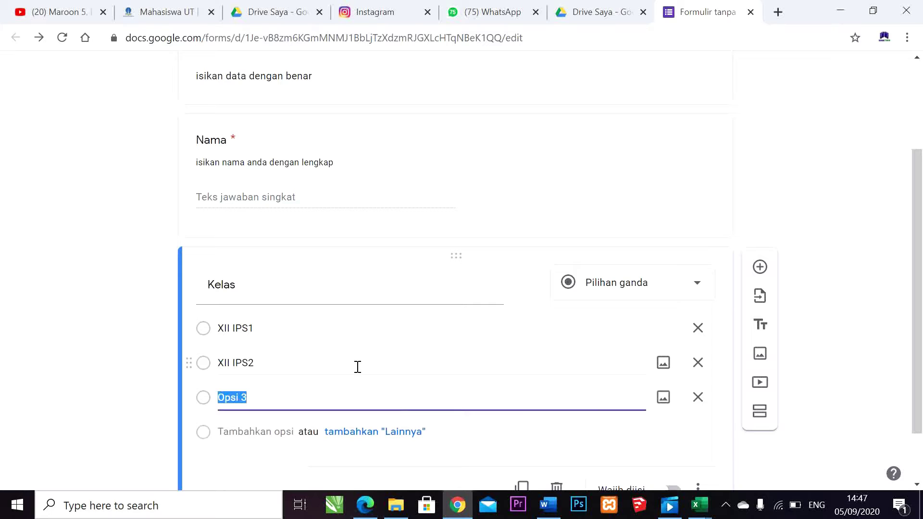
pyautogui.write('XII IPA1')
pyautogui.press('Return')
pyautogui.write('XII')
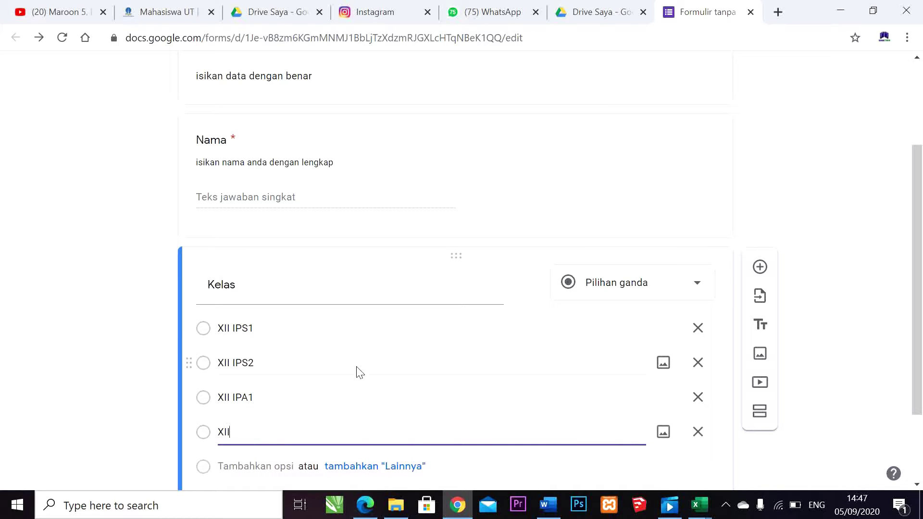
pyautogui.write(' IPA2')
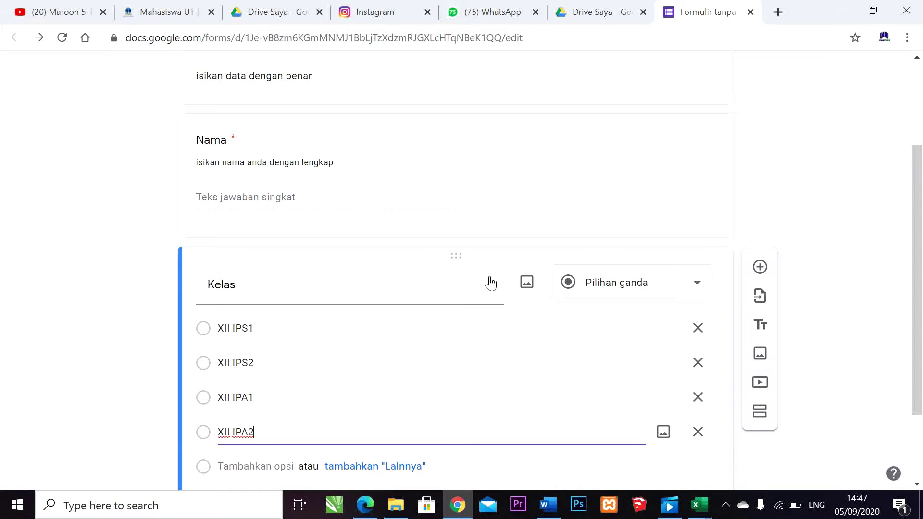
pyautogui.scroll(-2, 504, 290)
pyautogui.click(648, 180)
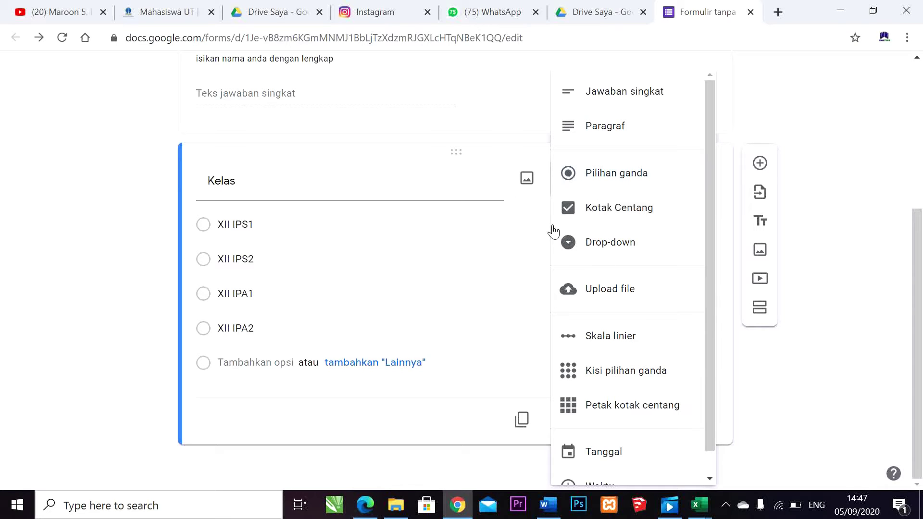
pyautogui.click(597, 174)
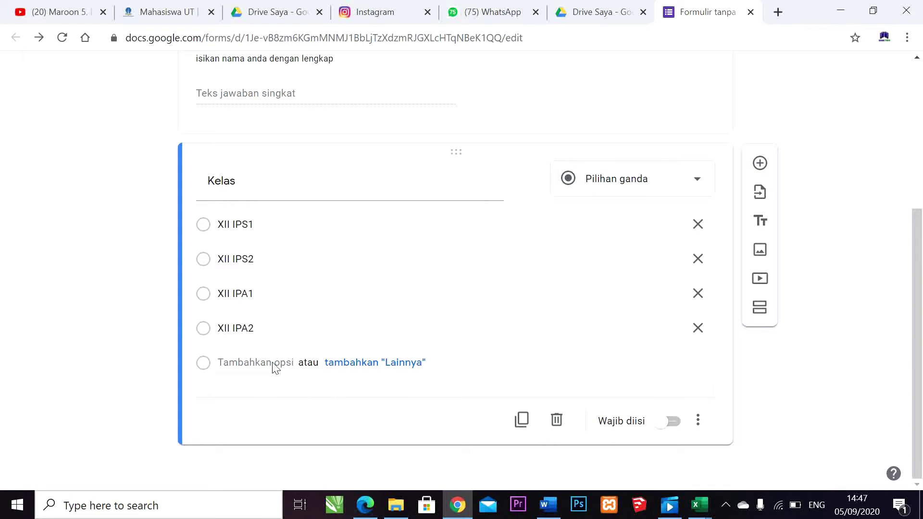
pyautogui.scroll(5, 511, 130)
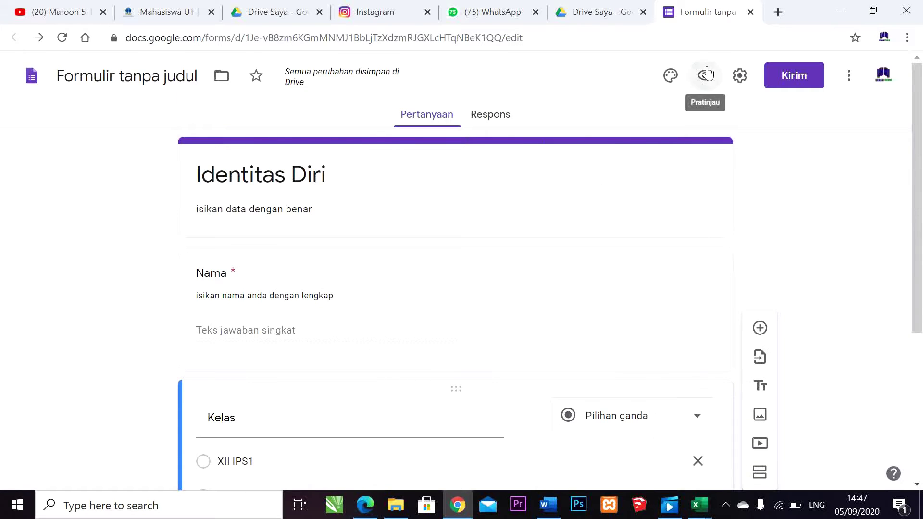
# Step: Preview the 'Identitas Diri' form in a new tab, then return to the editor
pyautogui.click(706, 75)
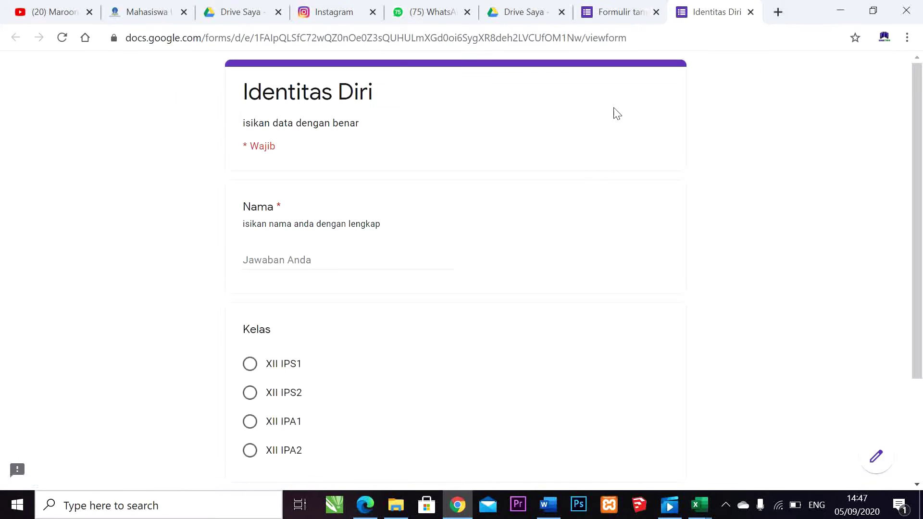
pyautogui.scroll(-3, 345, 342)
pyautogui.scroll(3, 354, 330)
pyautogui.scroll(-3, 287, 351)
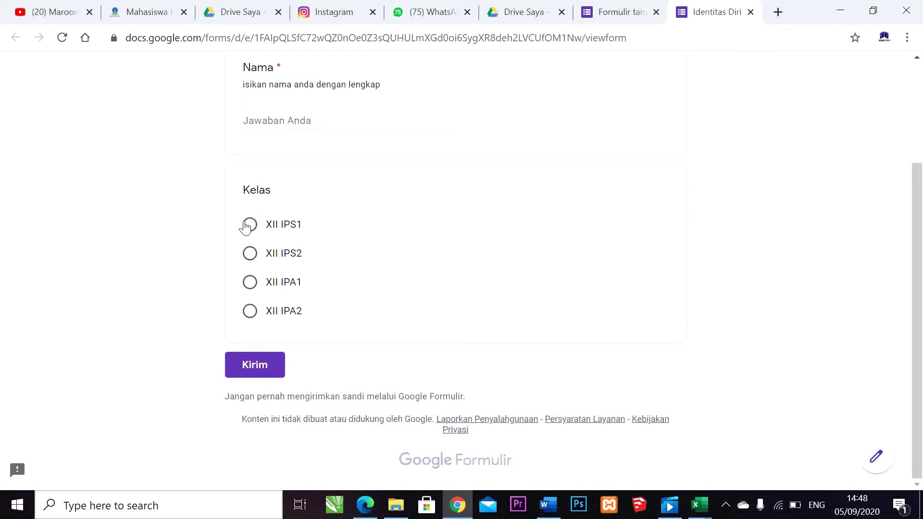
pyautogui.click(646, 11)
pyautogui.scroll(-5, 287, 398)
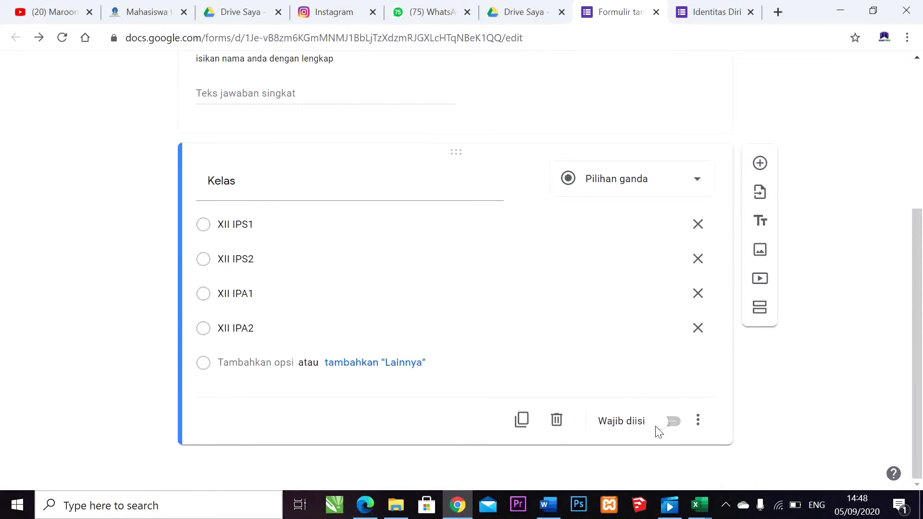
# Step: Turn on Wajib diisi for Kelas and add a blank question after it
pyautogui.click(673, 421)
pyautogui.click(762, 163)
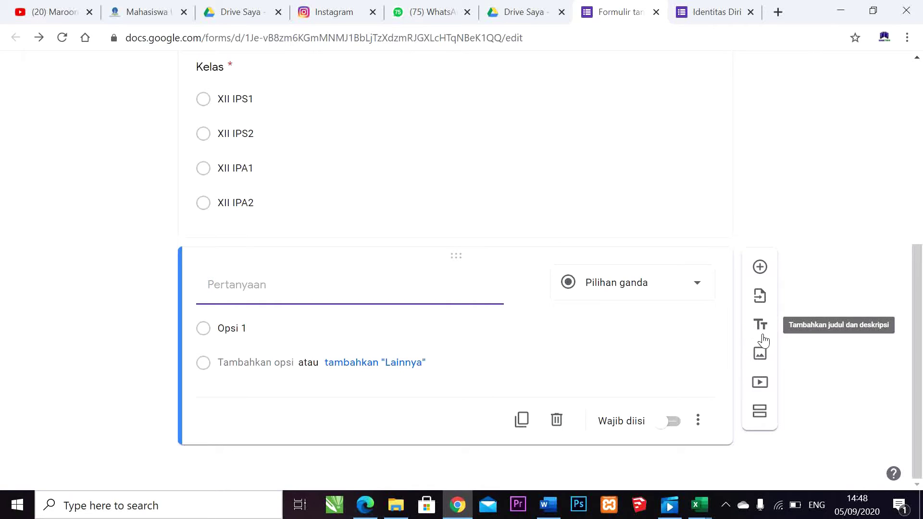
# Step: Title the question 'NIM', validate it as Angka / Adalah angka, and make it required
pyautogui.scroll(4, 335, 269)
pyautogui.scroll(-4, 332, 286)
pyautogui.write('NIM')
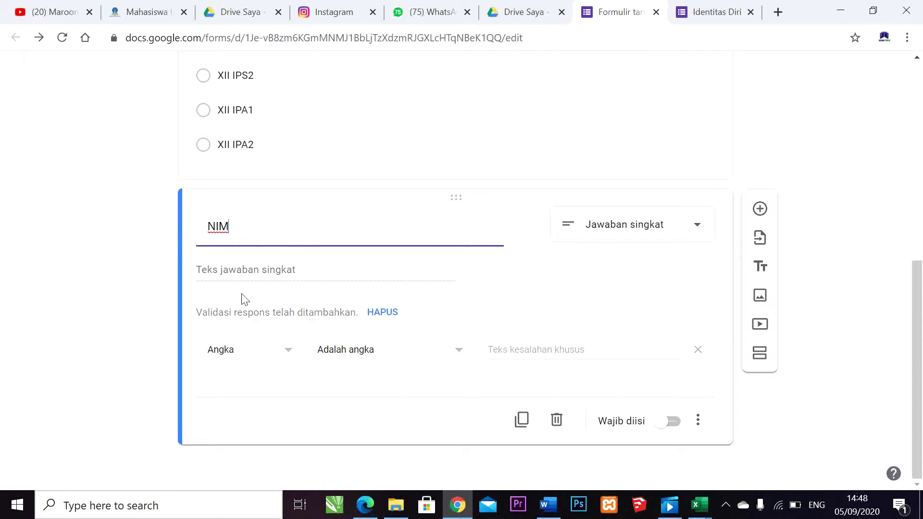
pyautogui.click(233, 353)
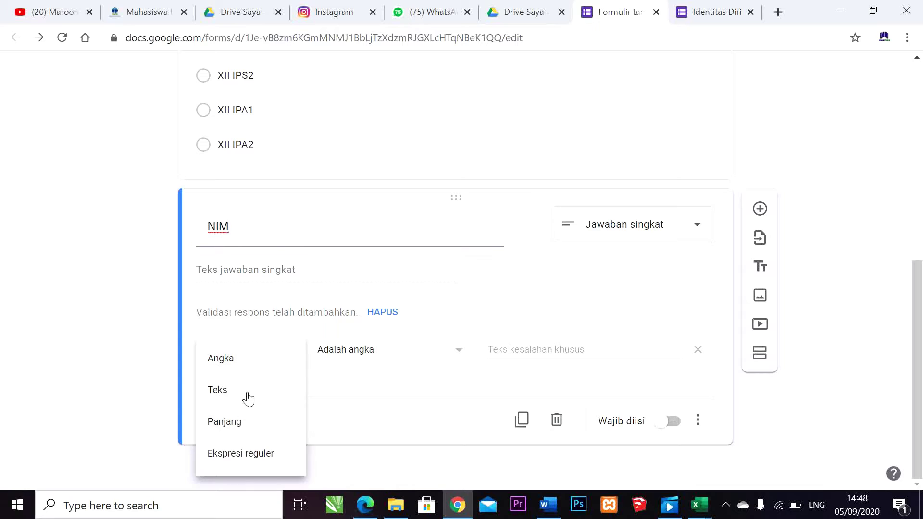
pyautogui.click(377, 379)
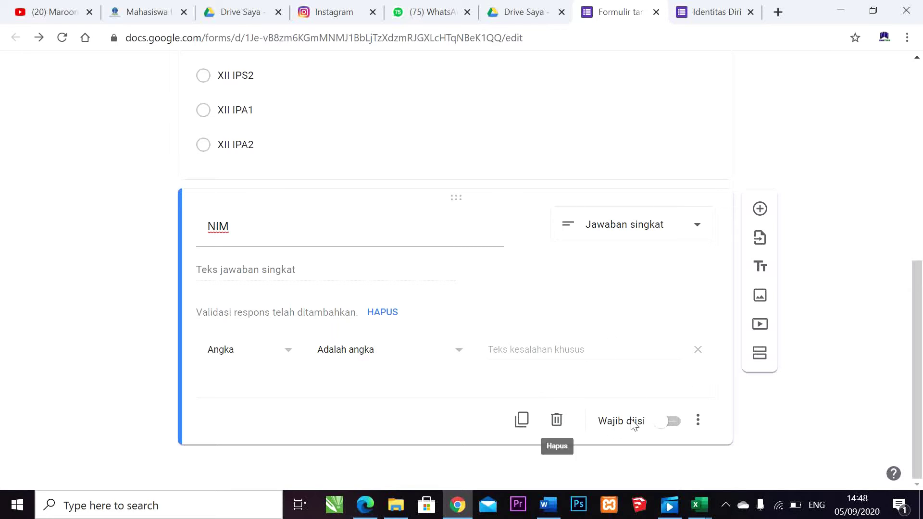
pyautogui.click(671, 423)
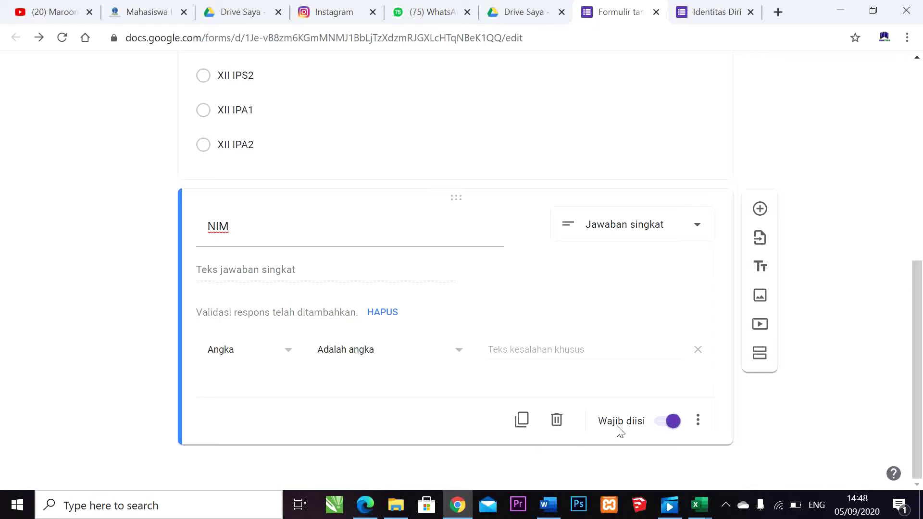
pyautogui.click(521, 423)
pyautogui.scroll(8, 386, 346)
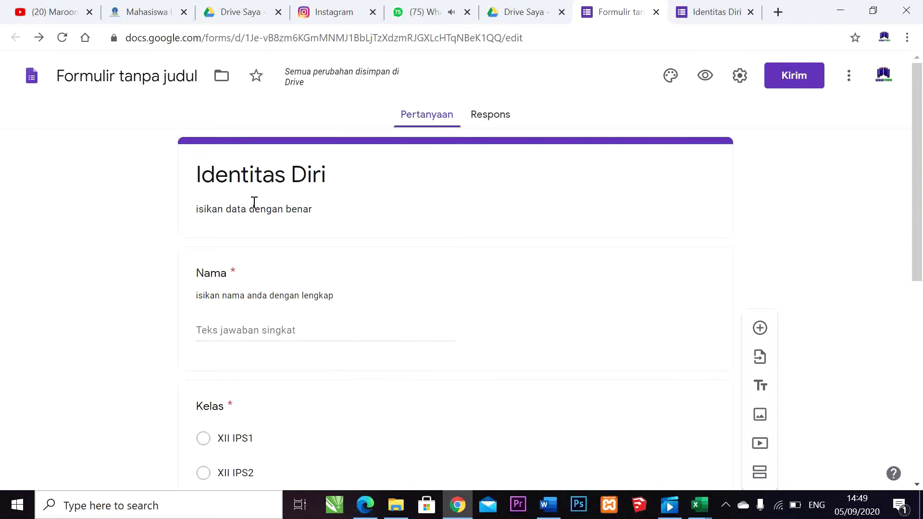
pyautogui.scroll(-8, 241, 324)
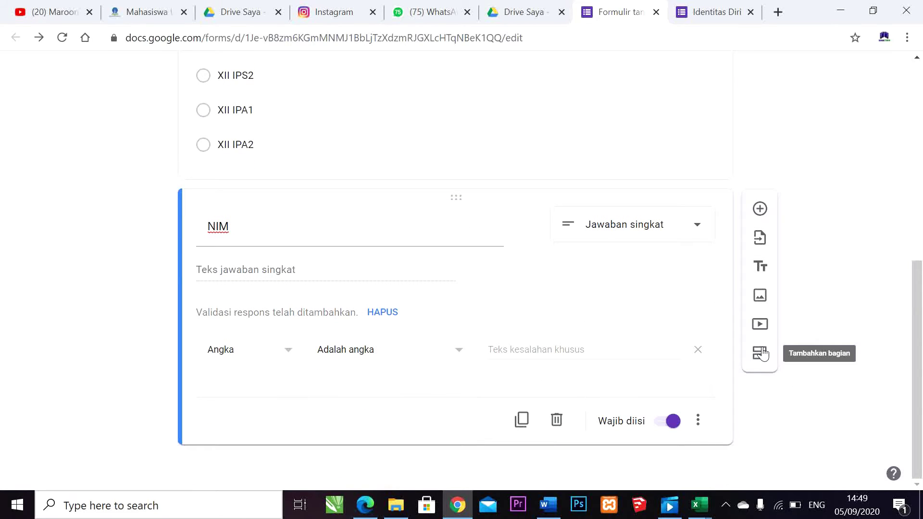
pyautogui.scroll(8, 241, 406)
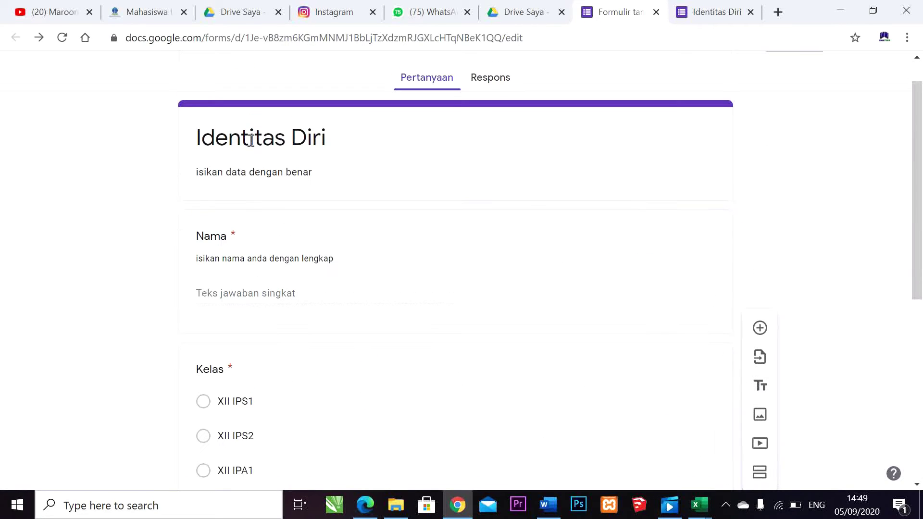
pyautogui.click(716, 12)
pyautogui.scroll(3, 363, 257)
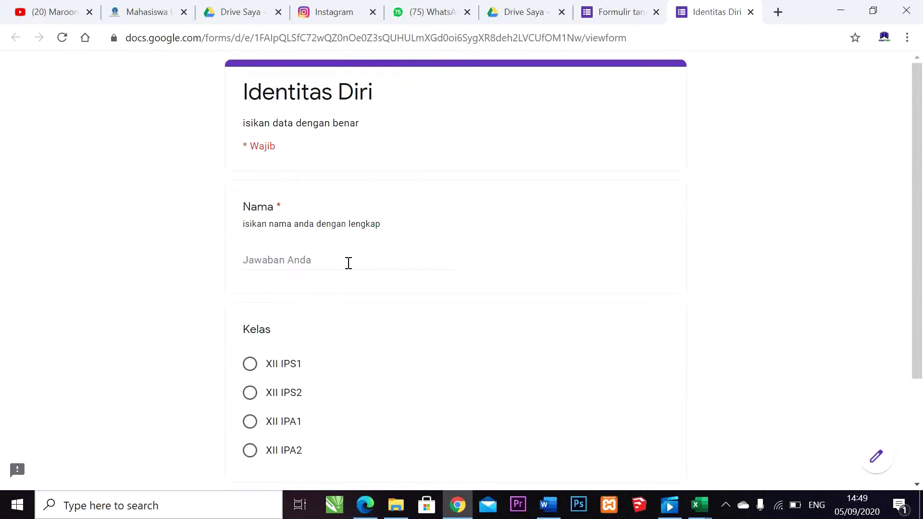
pyautogui.press('F5')
pyautogui.scroll(-5, 350, 288)
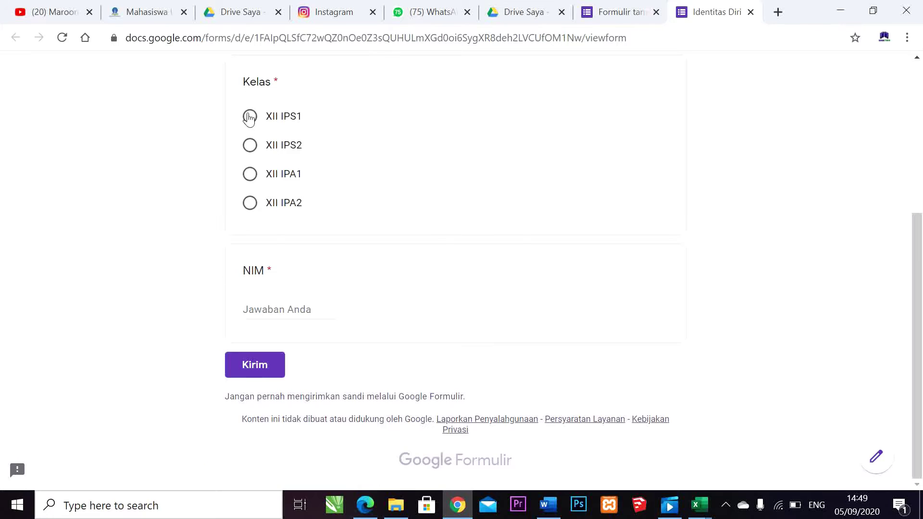
pyautogui.scroll(1, 276, 366)
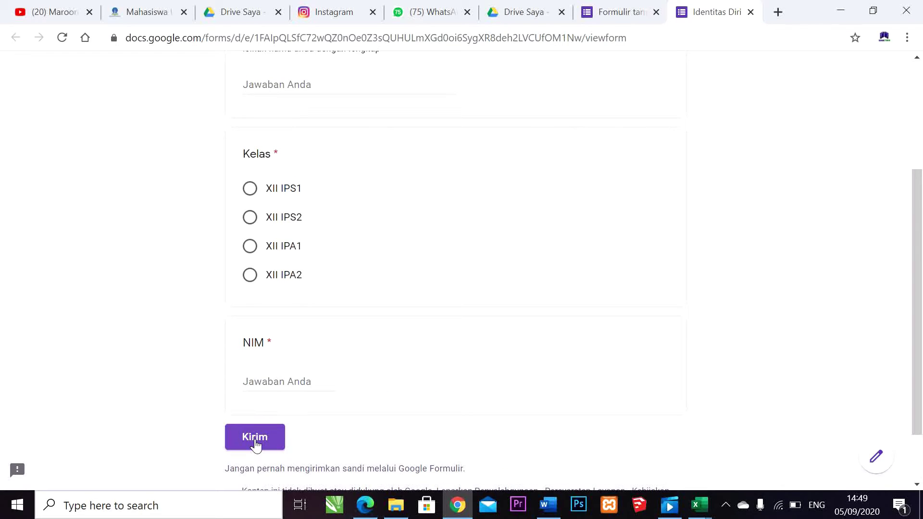
pyautogui.scroll(-2, 256, 445)
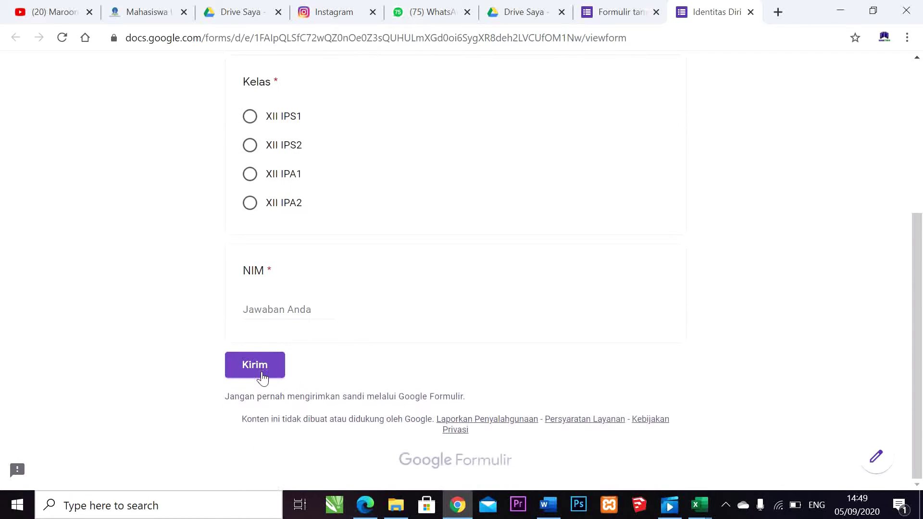
pyautogui.click(644, 6)
pyautogui.scroll(-6, 675, 336)
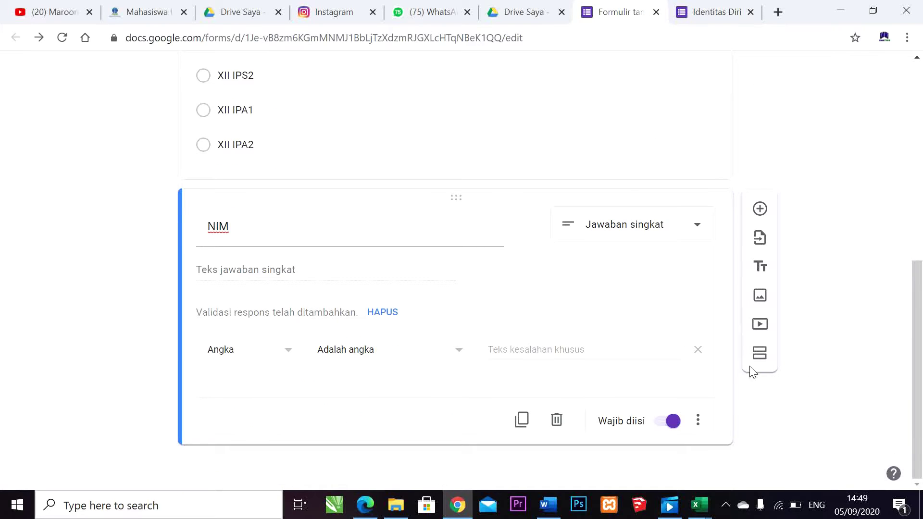
# Step: Add a section titled 'Ujian Harian Agama Islam' described 'Jawablah pertanyaan dibawah ini dengan benar'
pyautogui.click(760, 352)
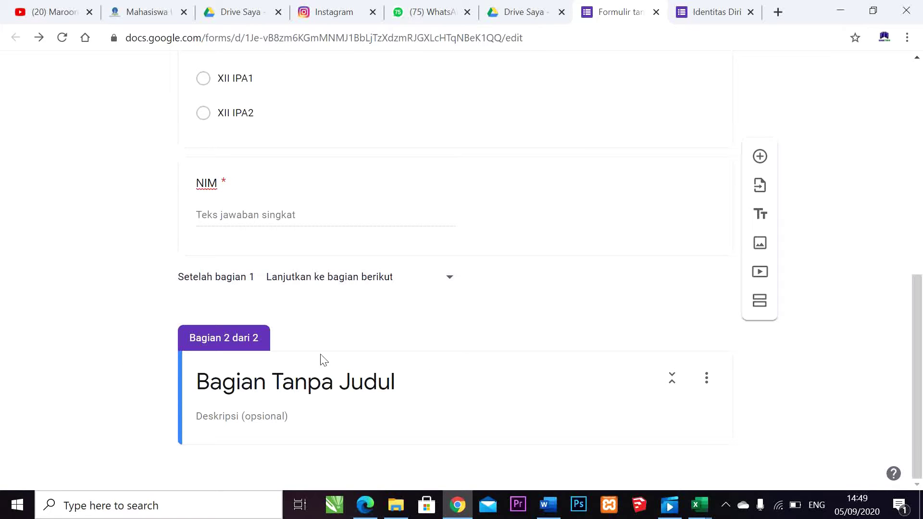
pyautogui.click(312, 370)
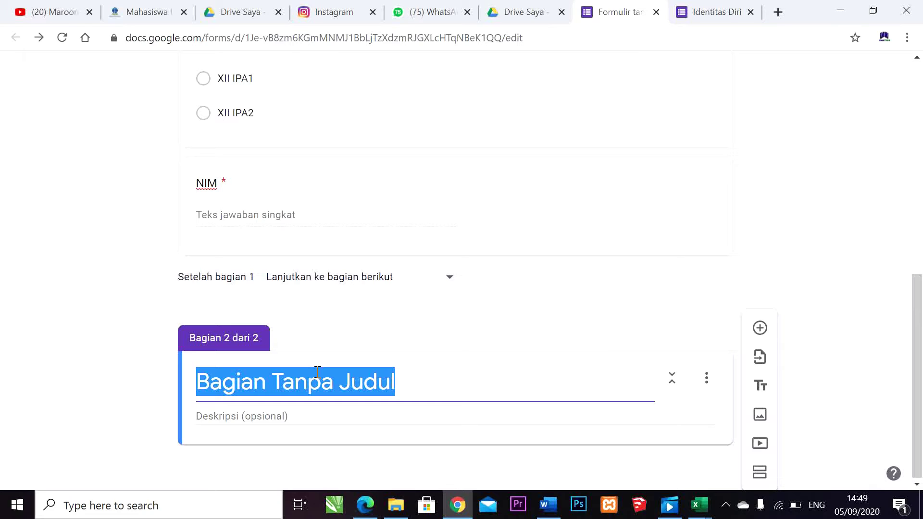
pyautogui.write('U')
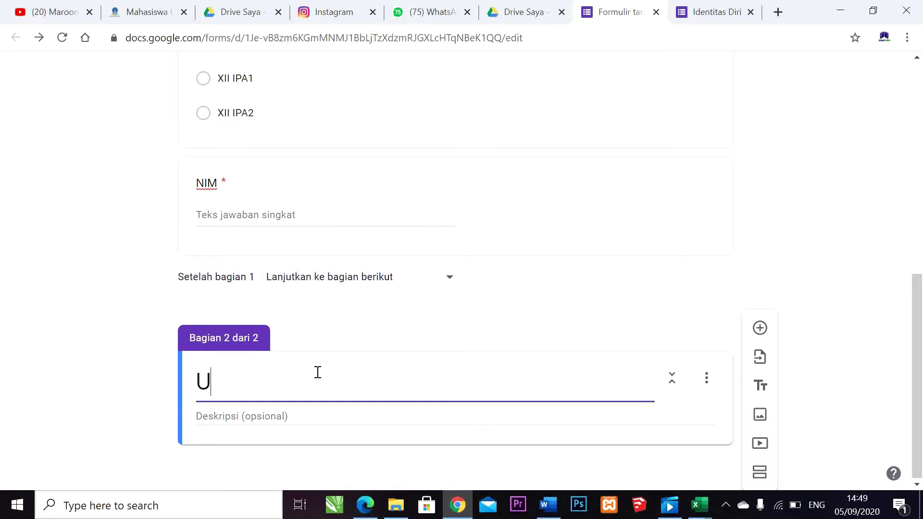
pyautogui.write('jian H')
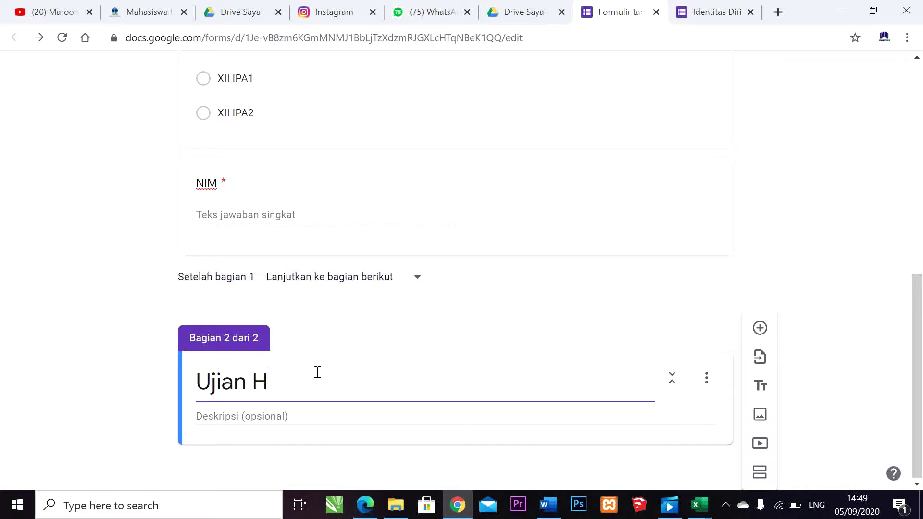
pyautogui.write('arian Agam')
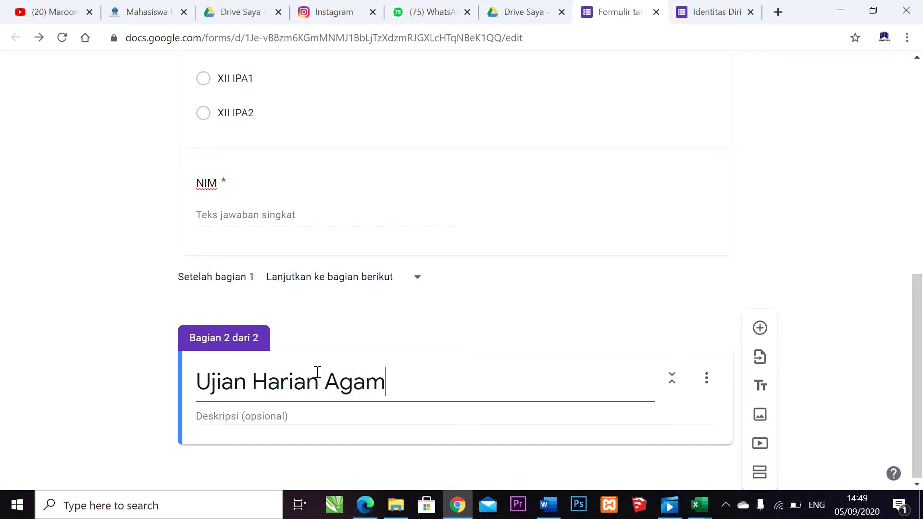
pyautogui.write('a Islam')
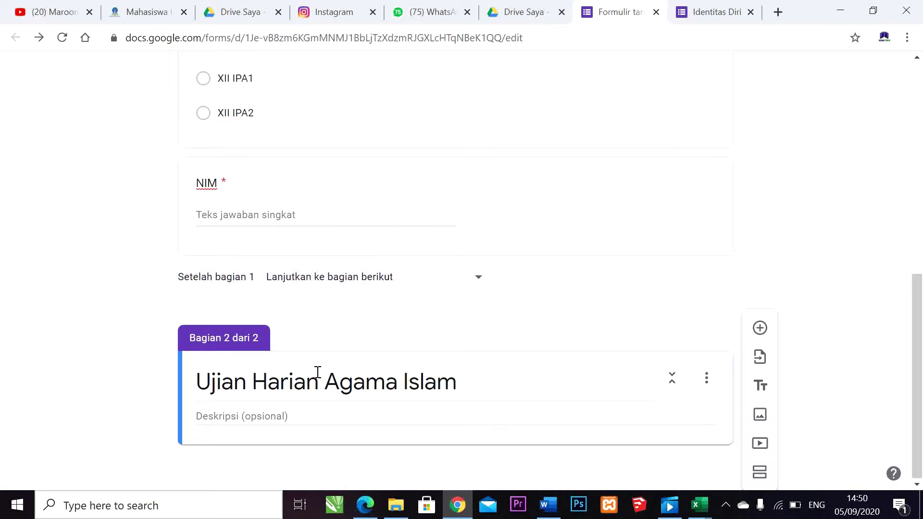
pyautogui.click(457, 412)
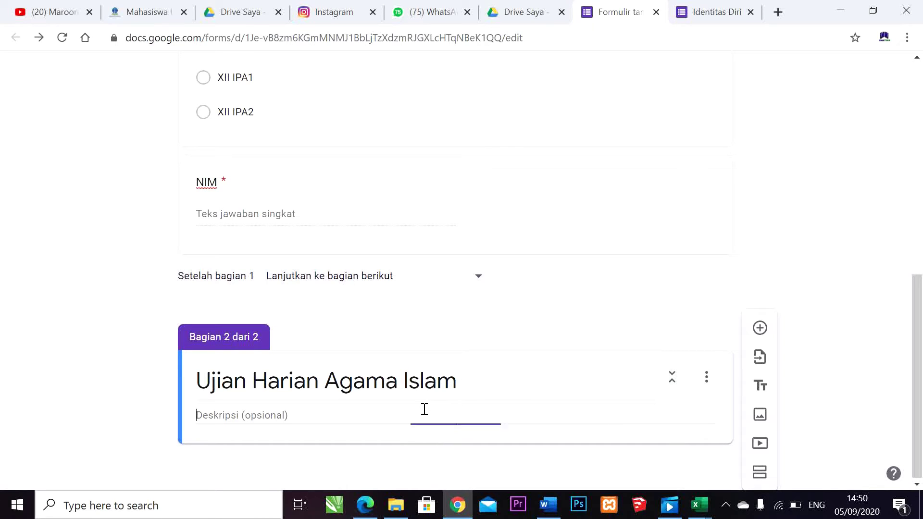
pyautogui.write('Jawablah per')
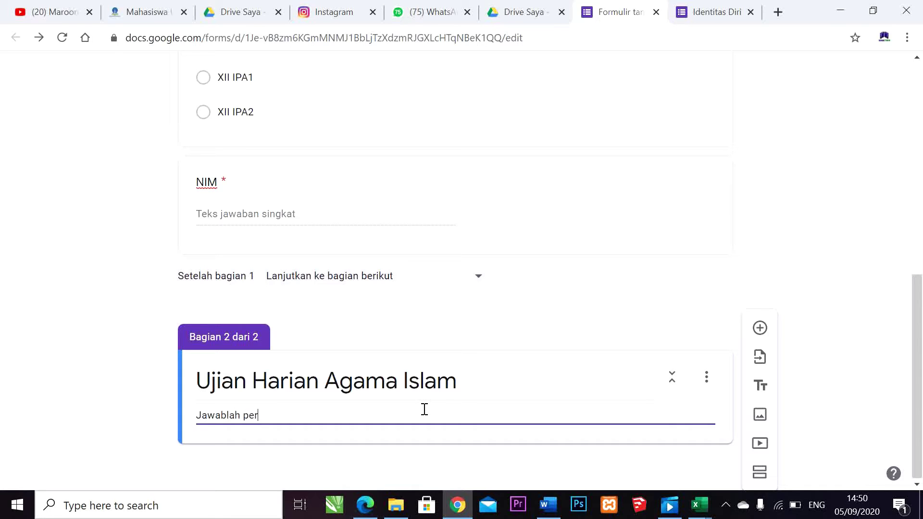
pyautogui.write('dibawah ini d')
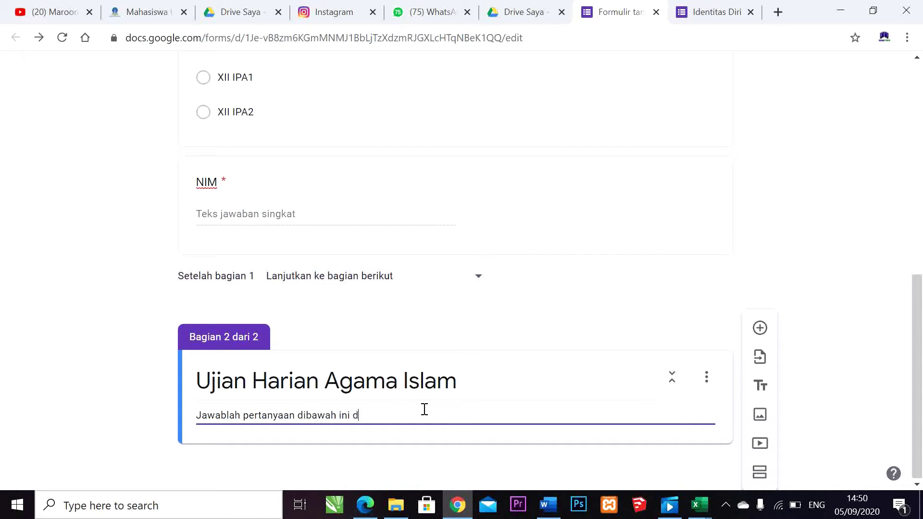
pyautogui.write('engan benawr')
pyautogui.press('BackSpace')
pyautogui.press('BackSpace')
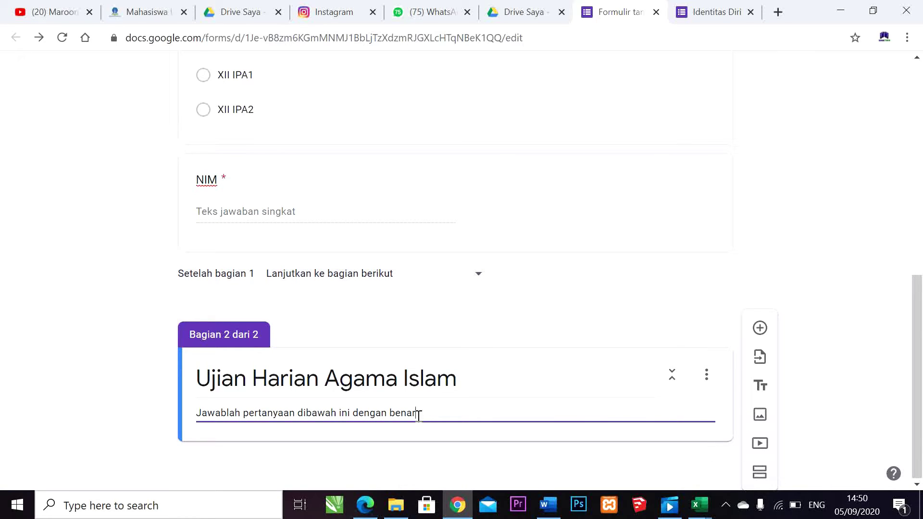
# Step: Add a Pilihan ganda question 'Berapa jumlah surat dalam alquran'
pyautogui.click(760, 329)
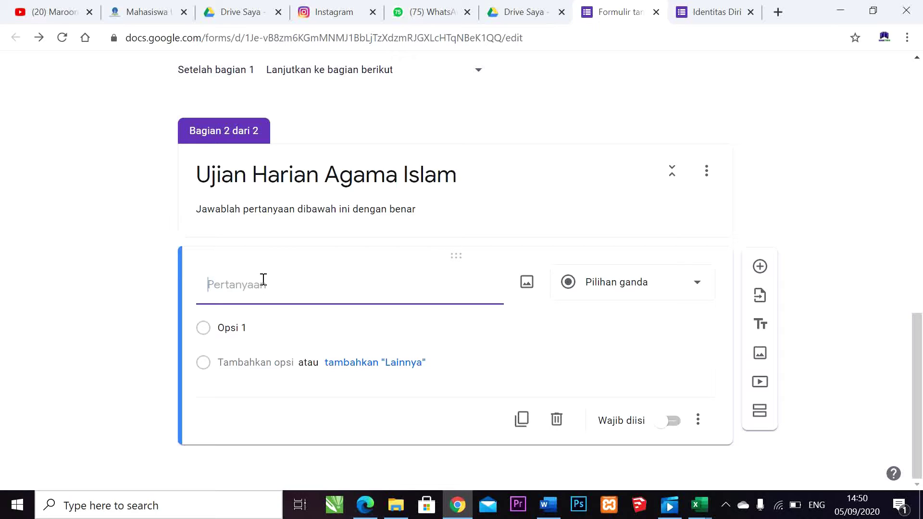
pyautogui.write('Berapa jumlah surat dalam al')
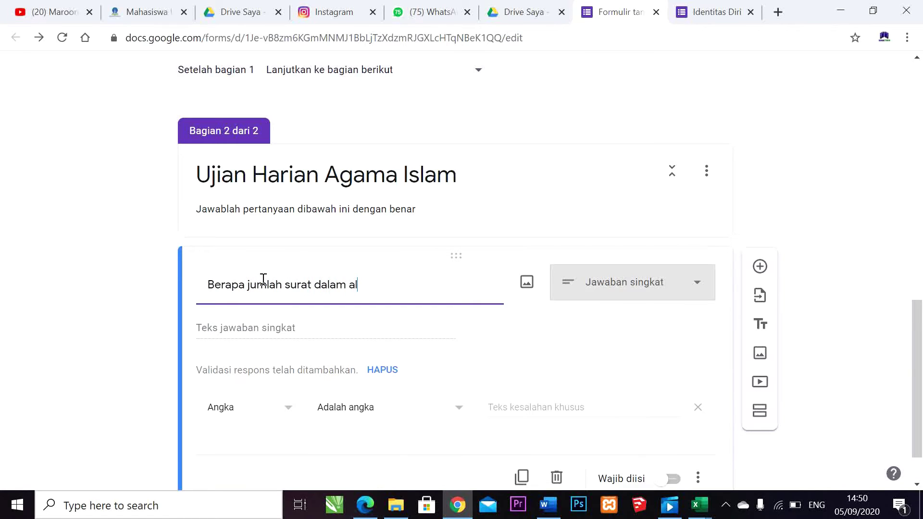
pyautogui.write('quran')
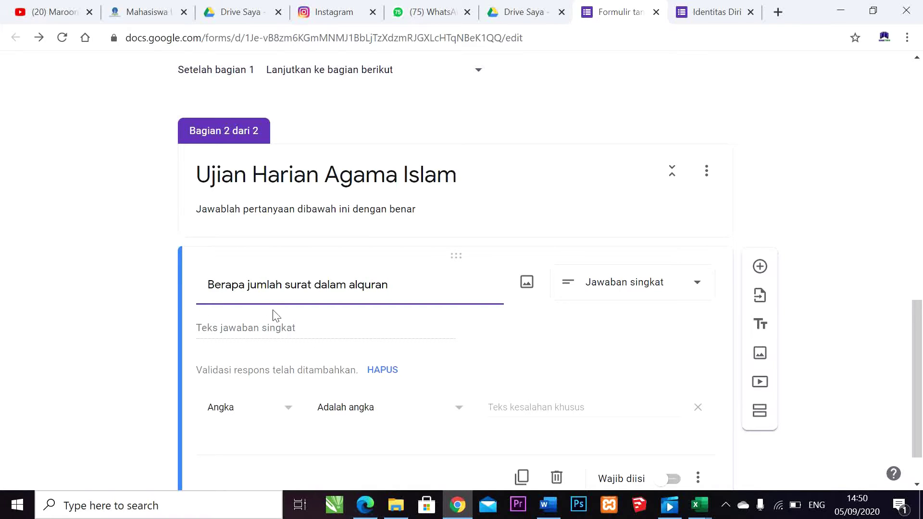
pyautogui.scroll(-1, 363, 313)
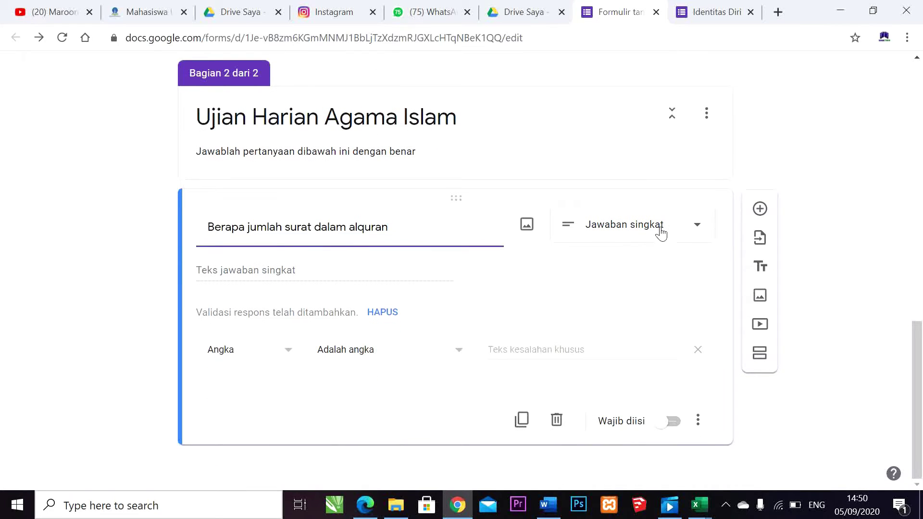
pyautogui.click(659, 233)
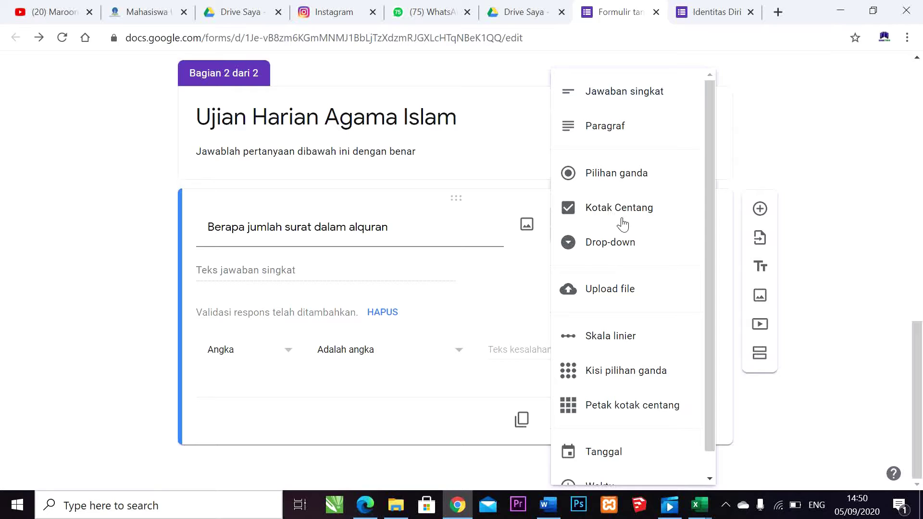
pyautogui.click(636, 164)
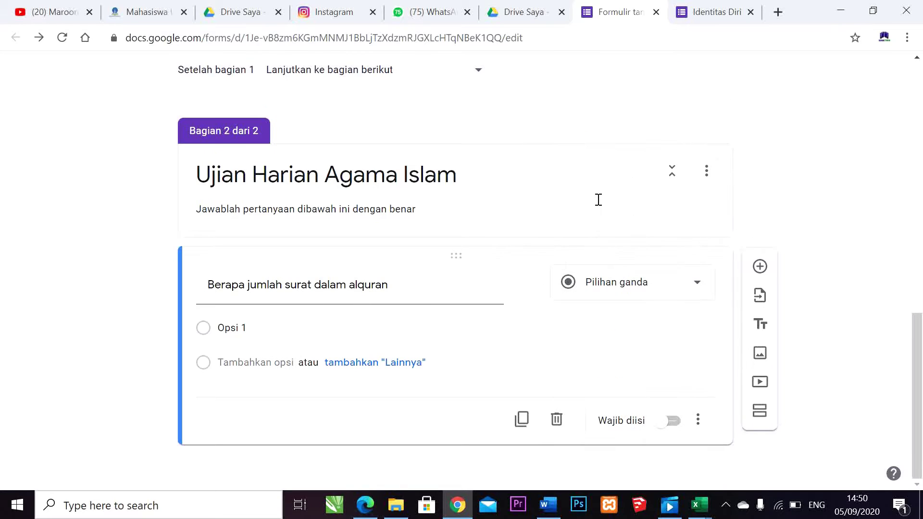
# Step: Enter answer options 135, 144, 114 and 123
pyautogui.click(311, 326)
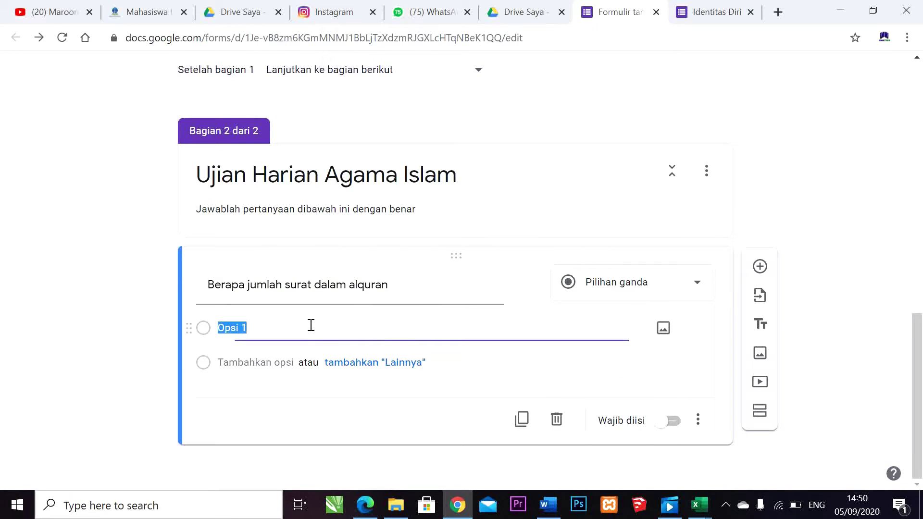
pyautogui.write('135')
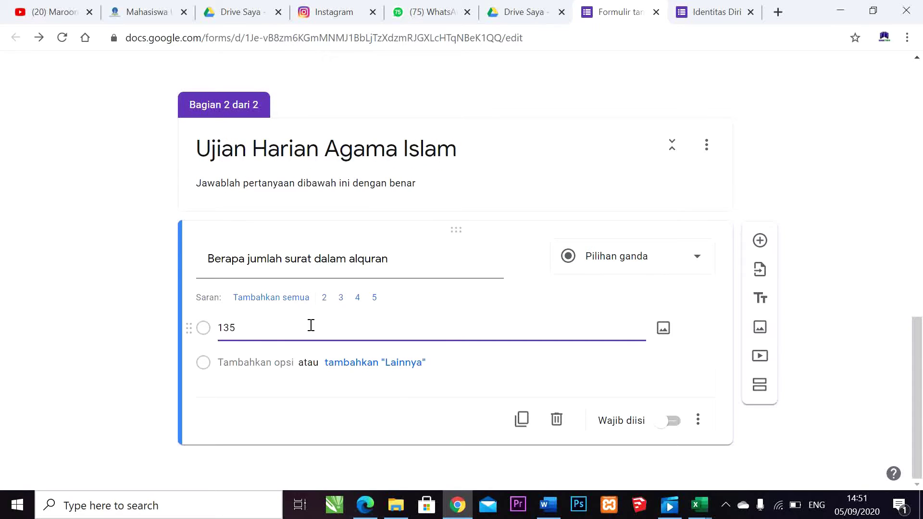
pyautogui.press('Return')
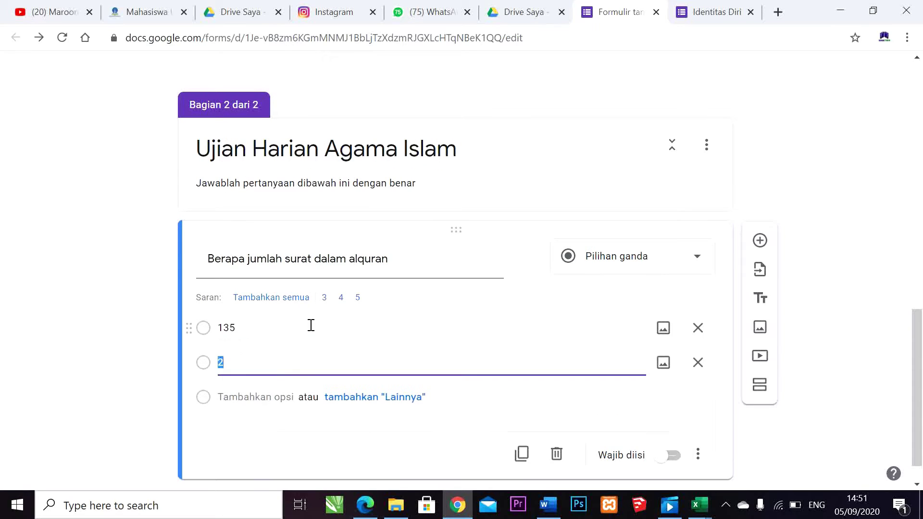
pyautogui.write('12')
pyautogui.write('44')
pyautogui.press('Return')
pyautogui.write('114')
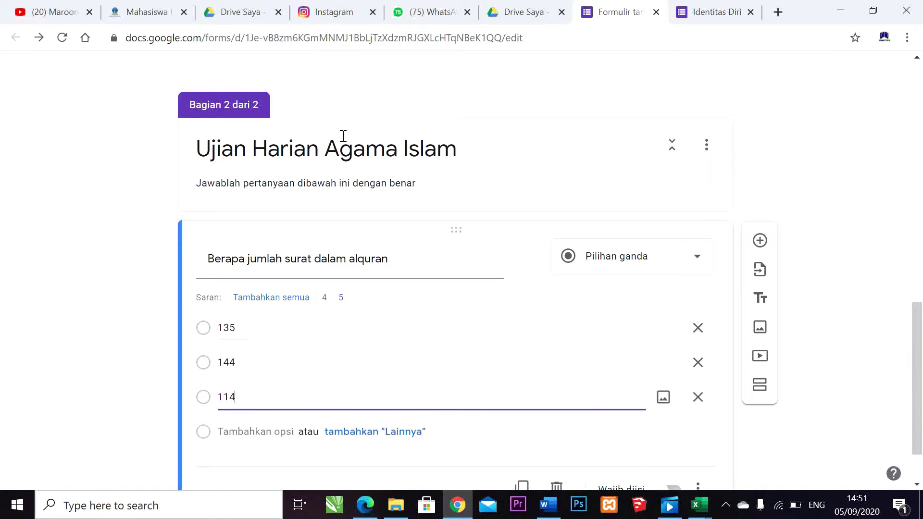
pyautogui.scroll(-1, 373, 259)
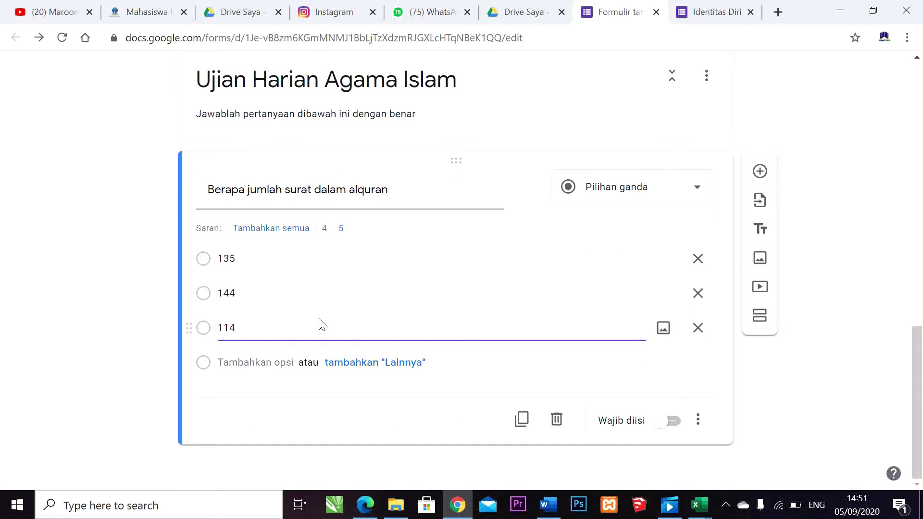
pyautogui.press('Return')
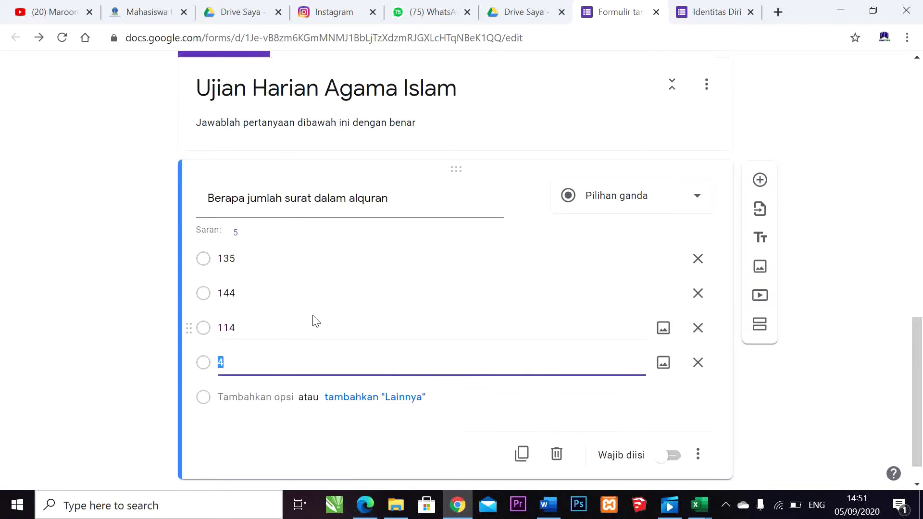
pyautogui.write('123')
pyautogui.scroll(-2, 280, 319)
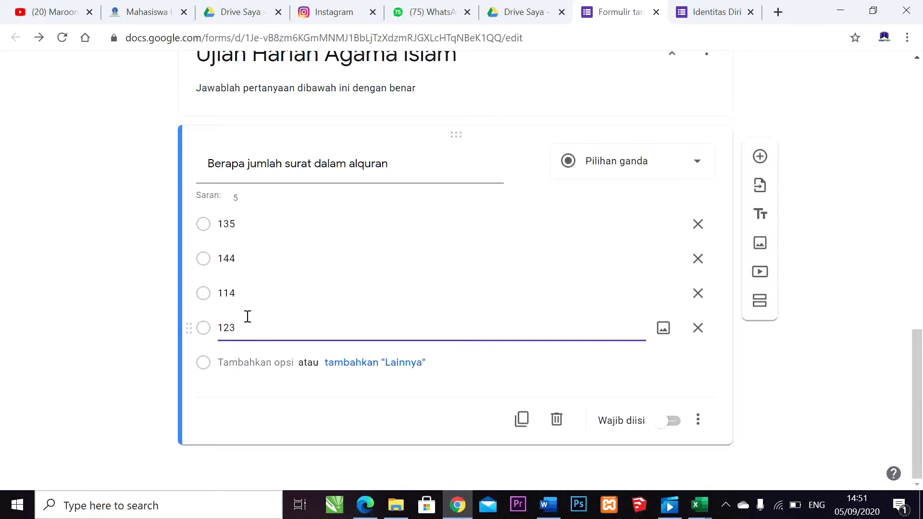
# Step: Add a second question titled 'Berapakah Jumlah Juz dalam Al-Quran' below the surah-count question
pyautogui.click(760, 156)
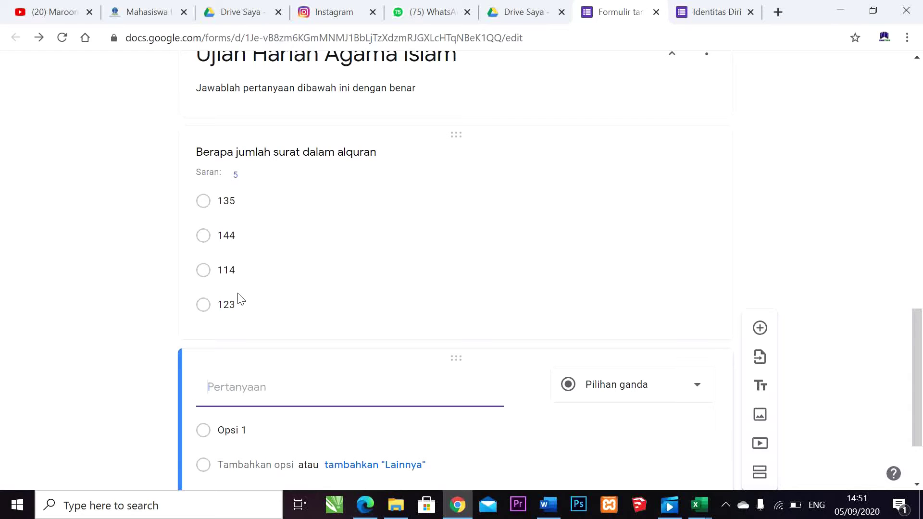
pyautogui.scroll(-2, 237, 300)
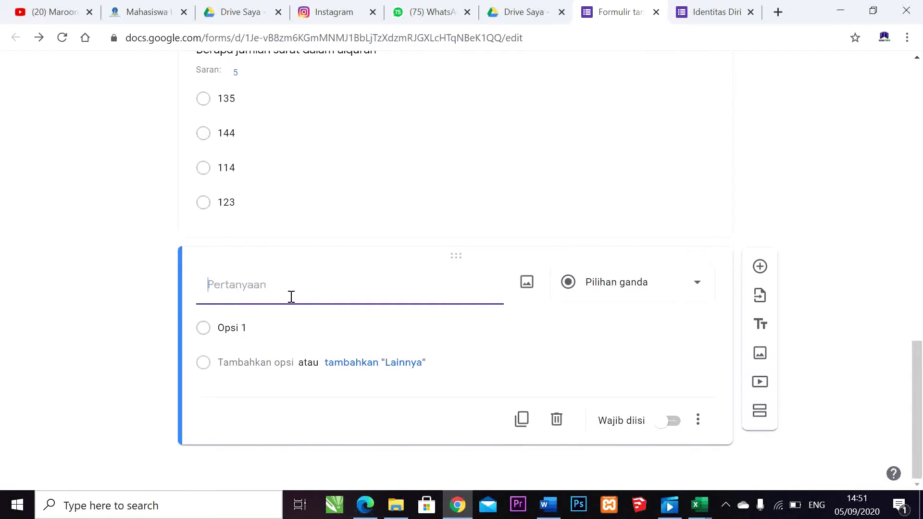
pyautogui.write('Berapa')
pyautogui.press('BackSpace')
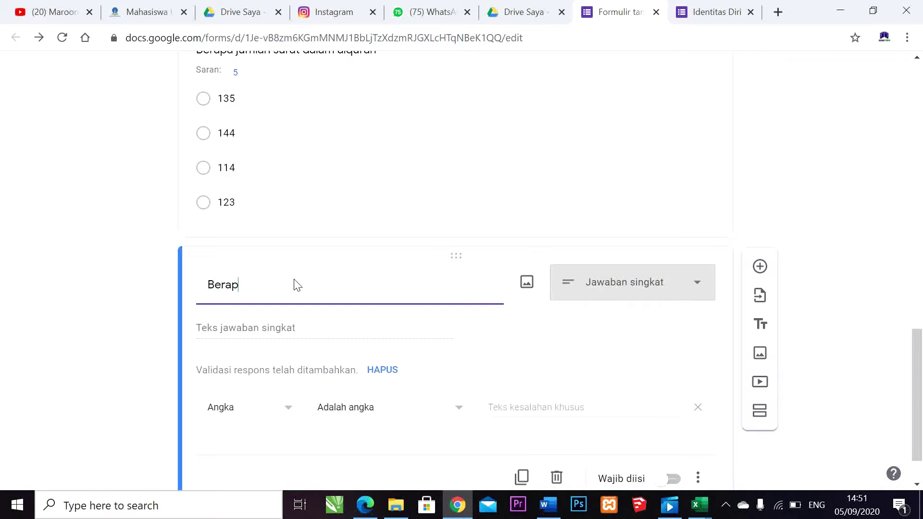
pyautogui.write('apak')
pyautogui.press('BackSpace')
pyautogui.press('BackSpace')
pyautogui.press('BackSpace')
pyautogui.write('k')
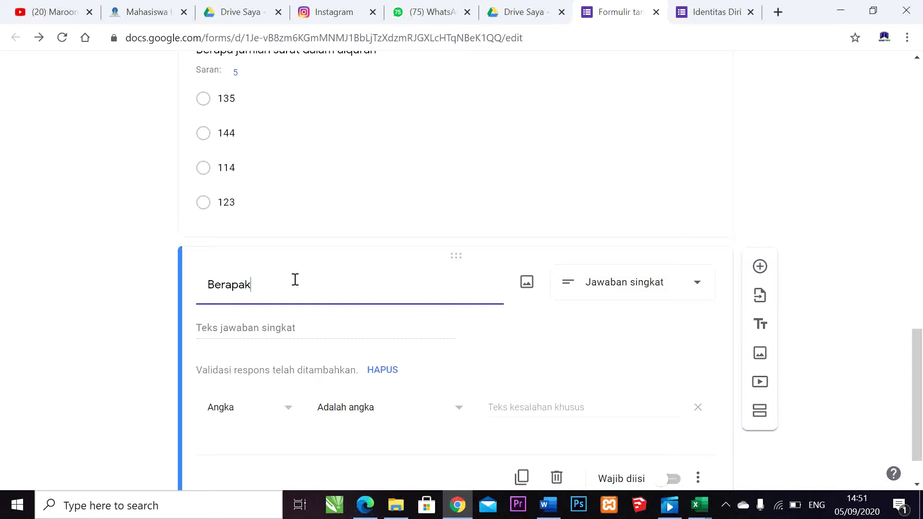
pyautogui.write('ah Jumlah Juz')
pyautogui.write(' atau')
pyautogui.press('BackSpace')
pyautogui.press('BackSpace')
pyautogui.press('BackSpace')
pyautogui.press('BackSpace')
pyautogui.press('BackSpace')
pyautogui.write('dalam al')
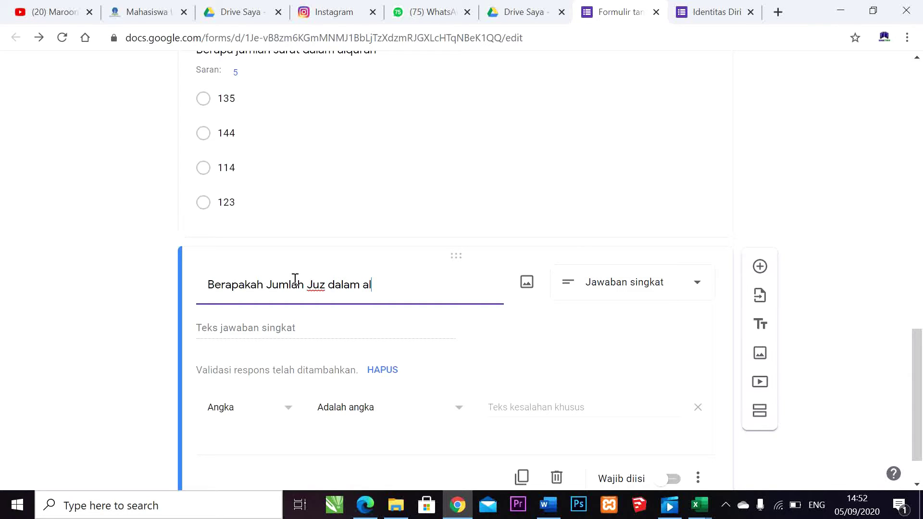
pyautogui.write('quran')
pyautogui.press('BackSpace')
pyautogui.press('BackSpace')
pyautogui.press('BackSpace')
pyautogui.press('BackSpace')
pyautogui.press('BackSpace')
pyautogui.press('BackSpace')
pyautogui.press('BackSpace')
pyautogui.write('Al-Quran')
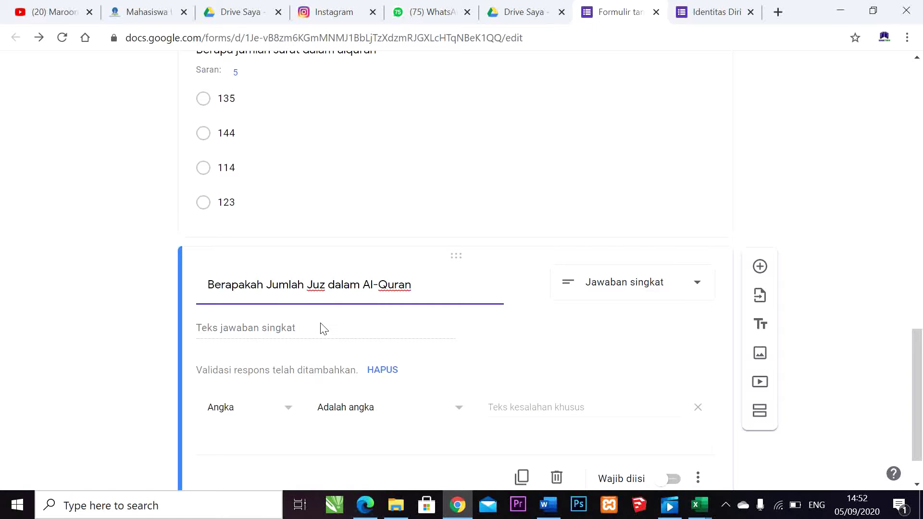
pyautogui.scroll(-1, 319, 326)
# Step: Make the Juz question multiple choice with answers 12, 30, 45 and 18
pyautogui.click(322, 271)
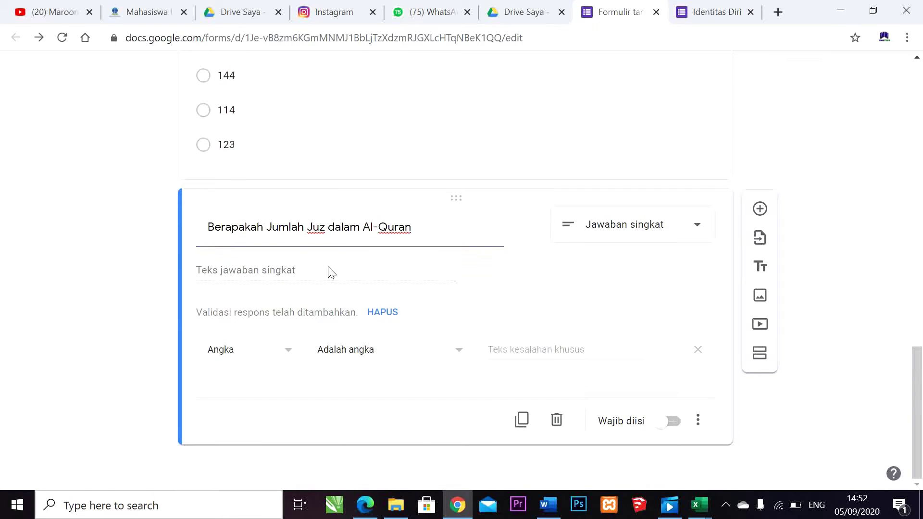
pyautogui.click(665, 240)
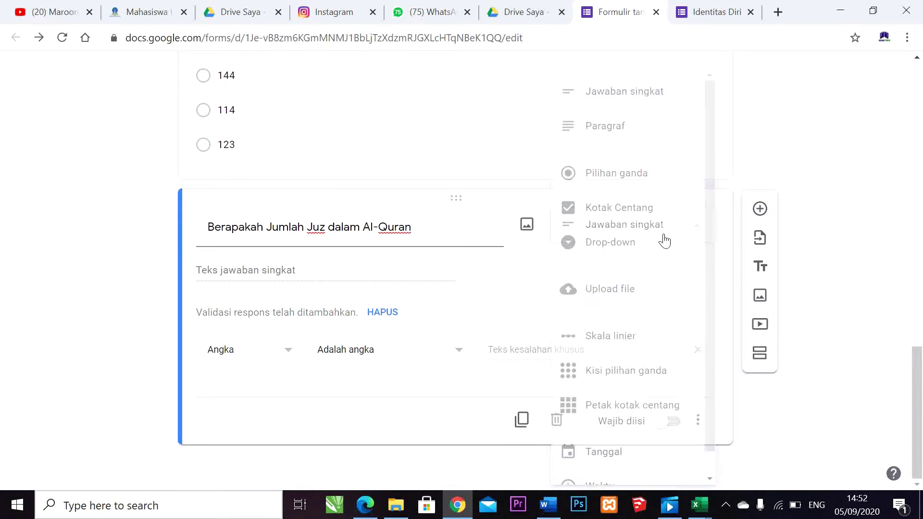
pyautogui.click(577, 181)
pyautogui.click(297, 326)
pyautogui.write('12')
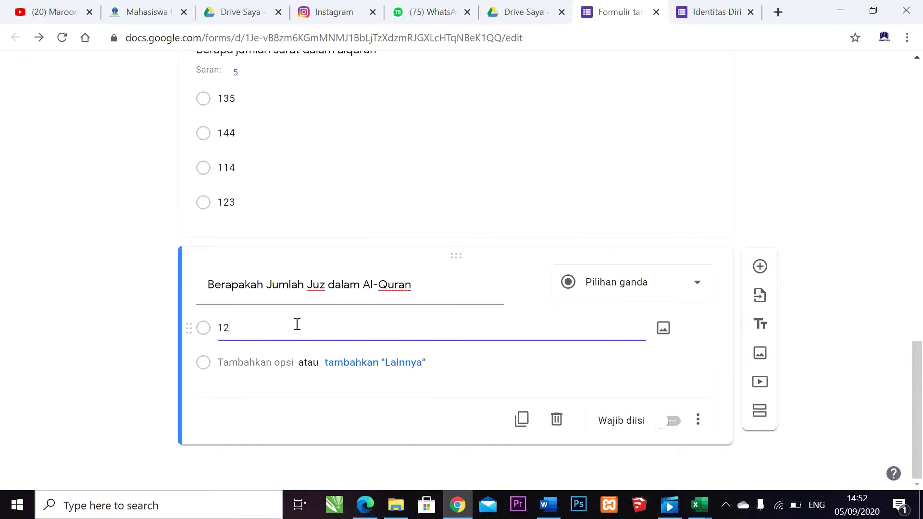
pyautogui.write('2')
pyautogui.press('Return')
pyautogui.write('30')
pyautogui.press('Return')
pyautogui.write('45')
pyautogui.press('Return')
pyautogui.write('18')
# Step: Mark the Juz question as required
pyautogui.scroll(-2, 308, 298)
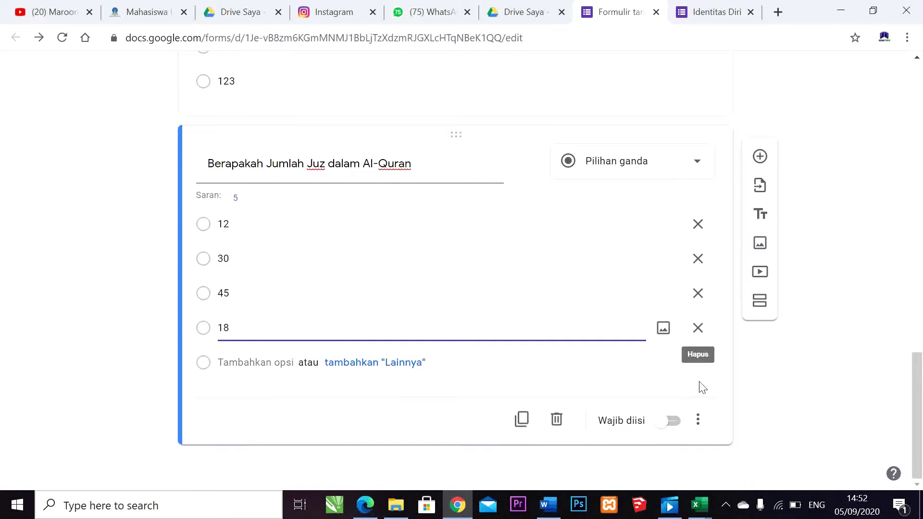
pyautogui.click(671, 422)
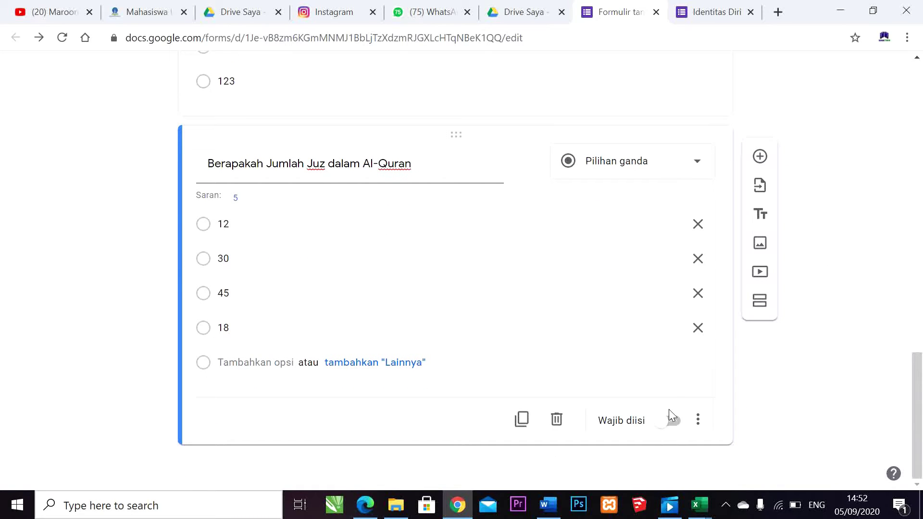
pyautogui.scroll(5, 383, 218)
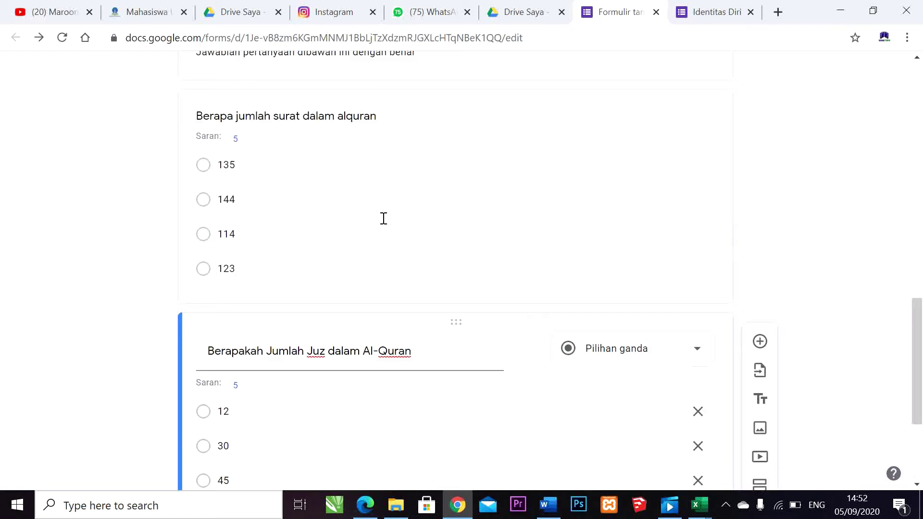
# Step: Mark the surah-count question as required
pyautogui.click(405, 202)
pyautogui.click(671, 413)
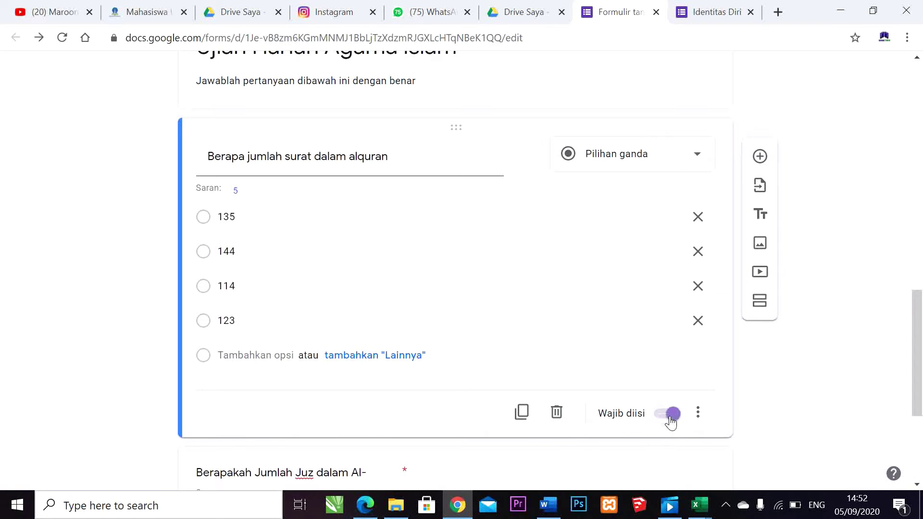
pyautogui.scroll(-3, 545, 245)
pyautogui.scroll(6, 532, 247)
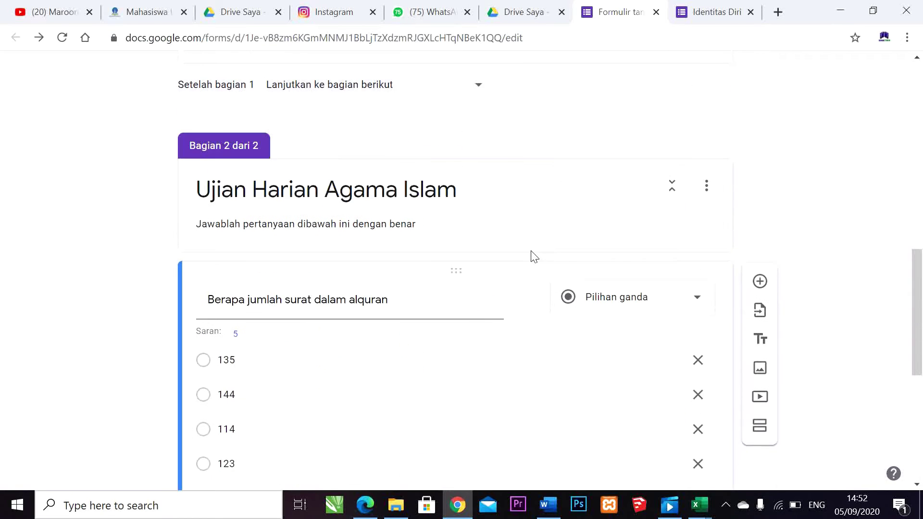
pyautogui.scroll(-7, 532, 247)
# Step: Add a new blank question below the Juz question
pyautogui.click(423, 348)
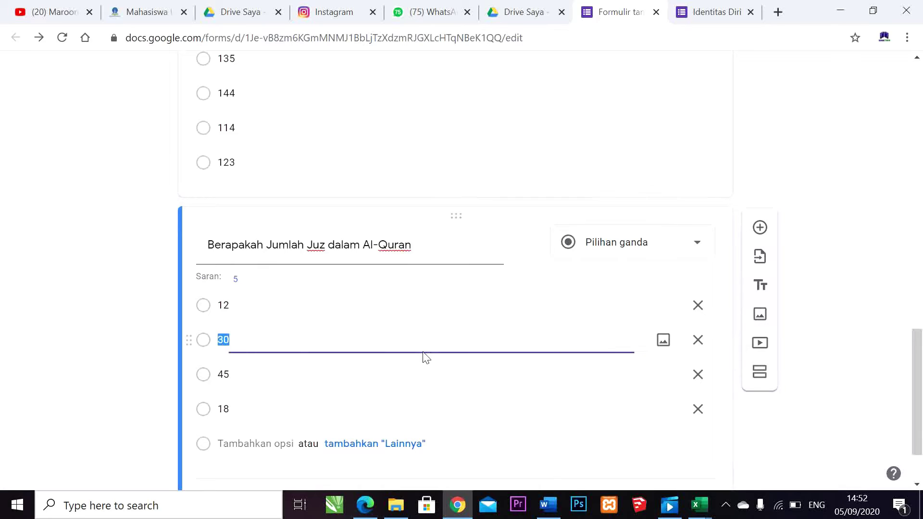
pyautogui.click(461, 130)
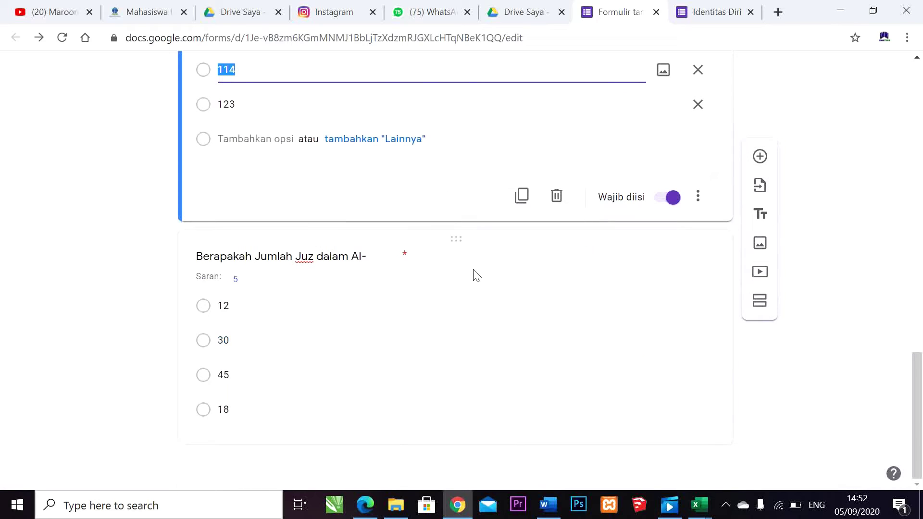
pyautogui.click(503, 344)
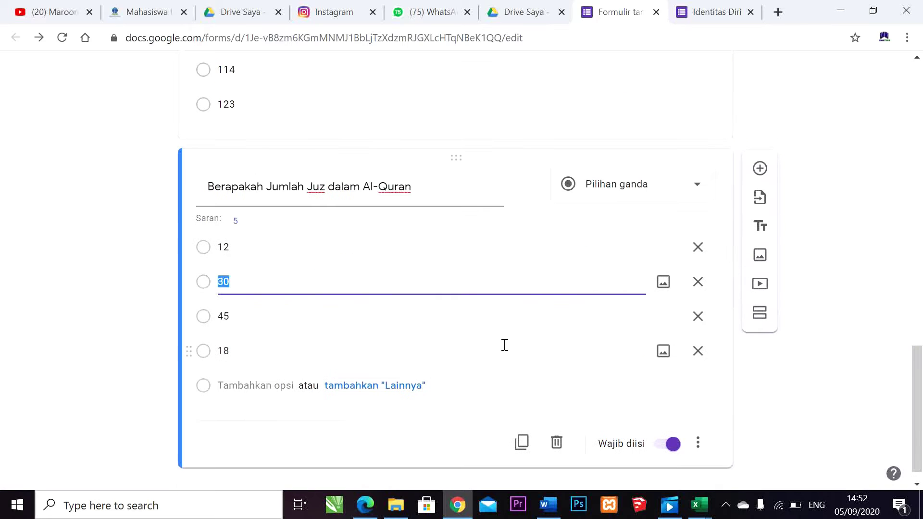
pyautogui.click(760, 171)
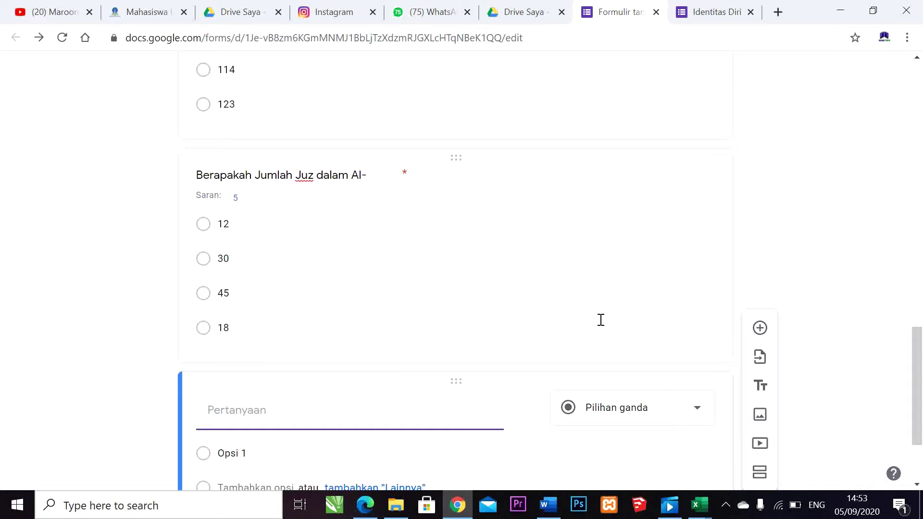
# Step: Title the new question 'Surat Al-Kafirun Mengandung Makna'
pyautogui.write('Surat')
pyautogui.write(' al')
pyautogui.write('-')
pyautogui.write('A')
pyautogui.write('l-Ka')
pyautogui.write('firun')
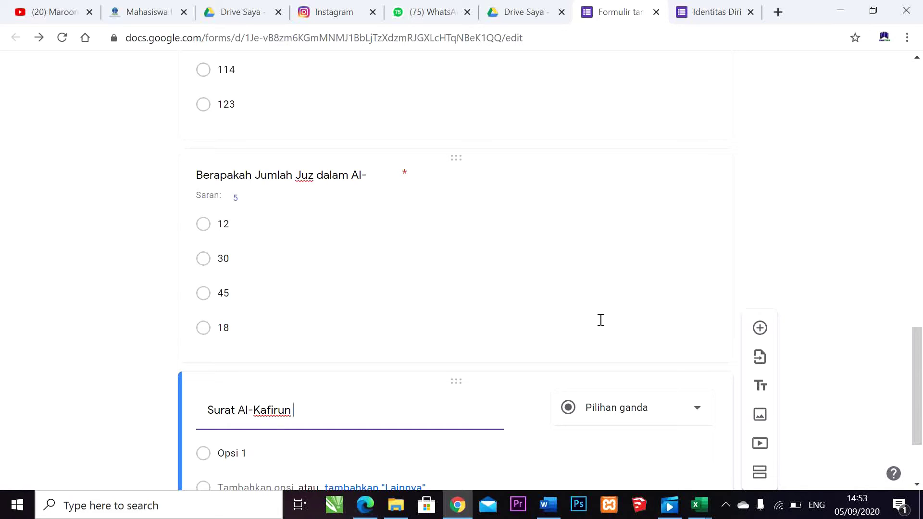
pyautogui.write('M')
pyautogui.write('a')
pyautogui.press('BackSpace')
pyautogui.write('gandung Makna')
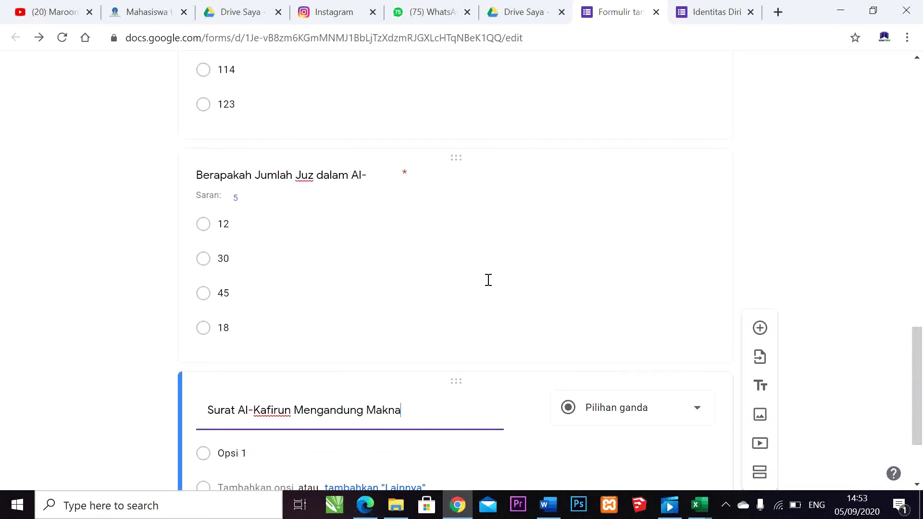
# Step: Give it the answers membunuh, toleransi, bekerjasama and tolong menelong
pyautogui.scroll(-3, 447, 356)
pyautogui.click(312, 325)
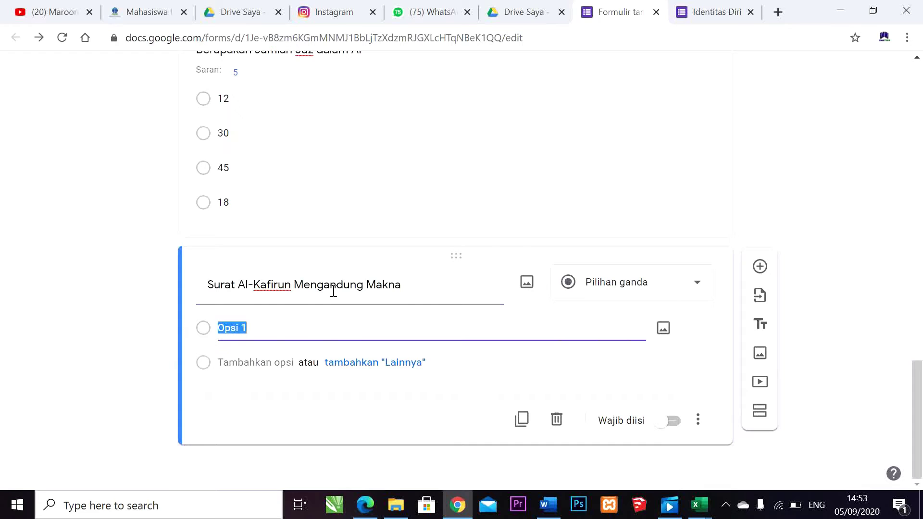
pyautogui.write('membunuh')
pyautogui.press('Return')
pyautogui.write('toleransi')
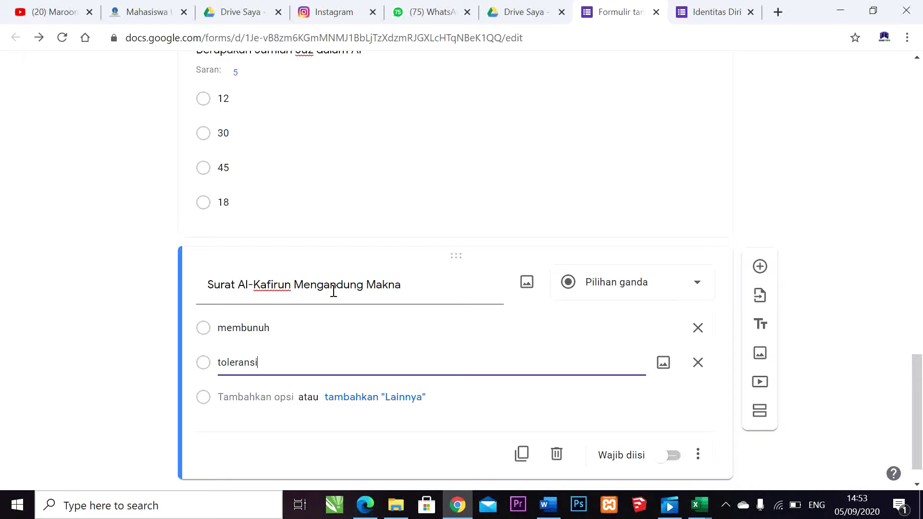
pyautogui.press('Return')
pyautogui.write('b')
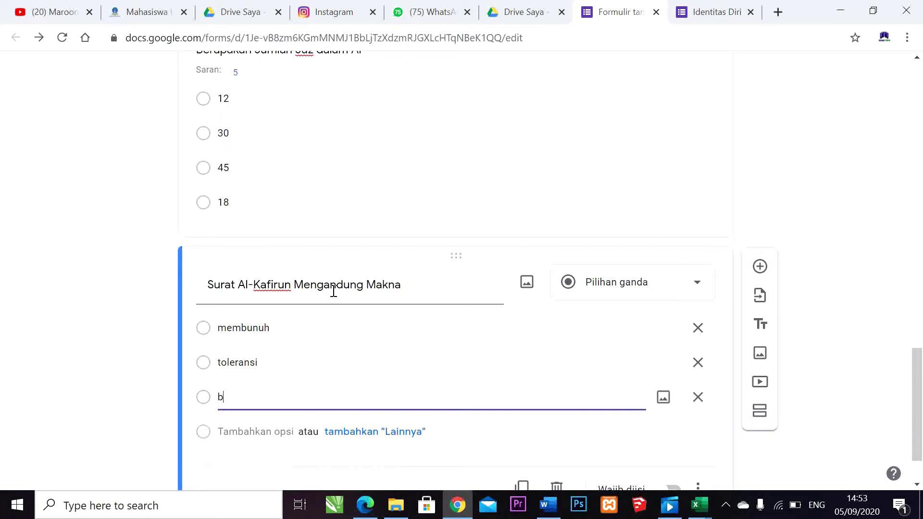
pyautogui.write('ekerjasama')
pyautogui.press('Return')
pyautogui.write('tolong')
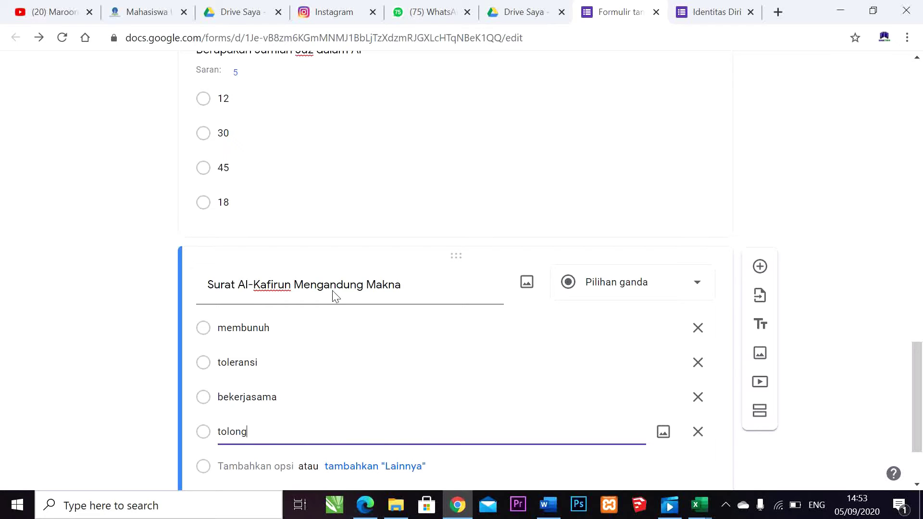
pyautogui.write(' menelong')
# Step: Mark the Al-Kafirun question required and add another blank question below it
pyautogui.scroll(12, 321, 261)
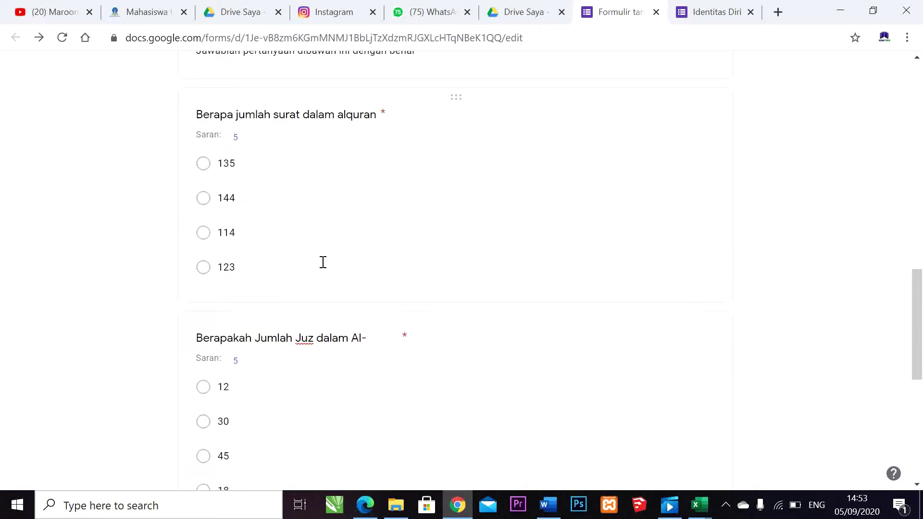
pyautogui.scroll(-9, 390, 281)
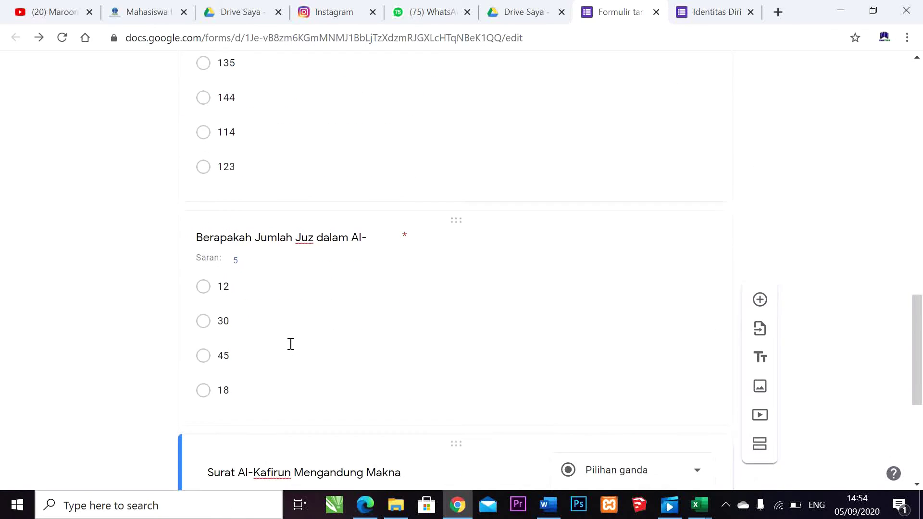
pyautogui.scroll(-5, 291, 342)
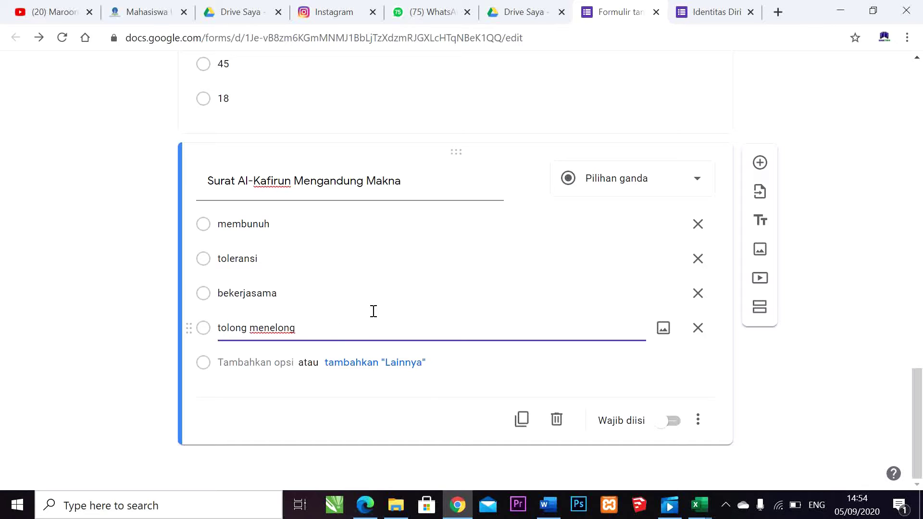
pyautogui.click(667, 421)
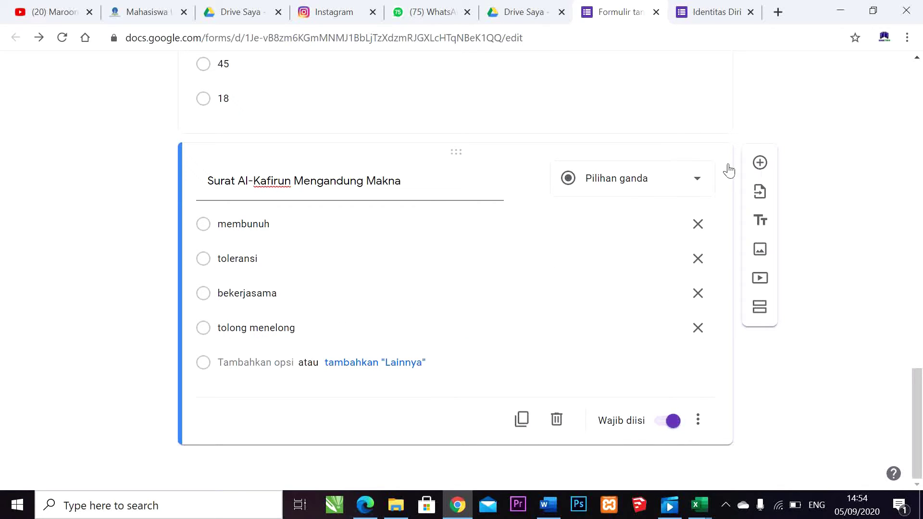
pyautogui.click(767, 169)
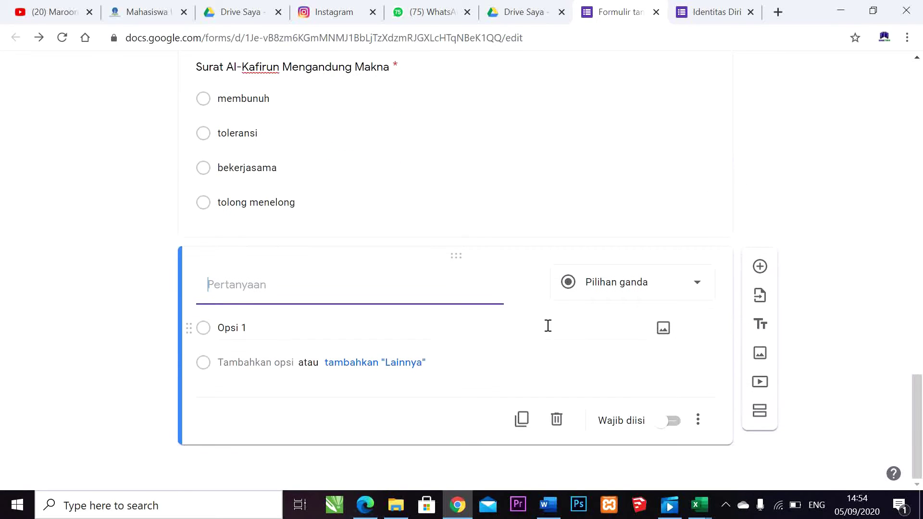
# Step: Prefix the surah-count and Juz question titles with '1.' and '2.'
pyautogui.scroll(2, 427, 361)
pyautogui.scroll(6, 395, 347)
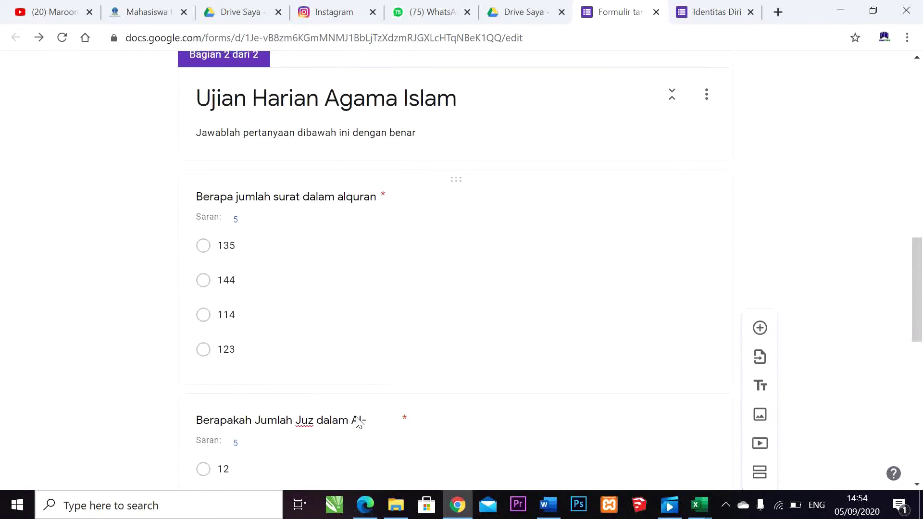
pyautogui.scroll(4, 375, 337)
pyautogui.scroll(-1, 328, 271)
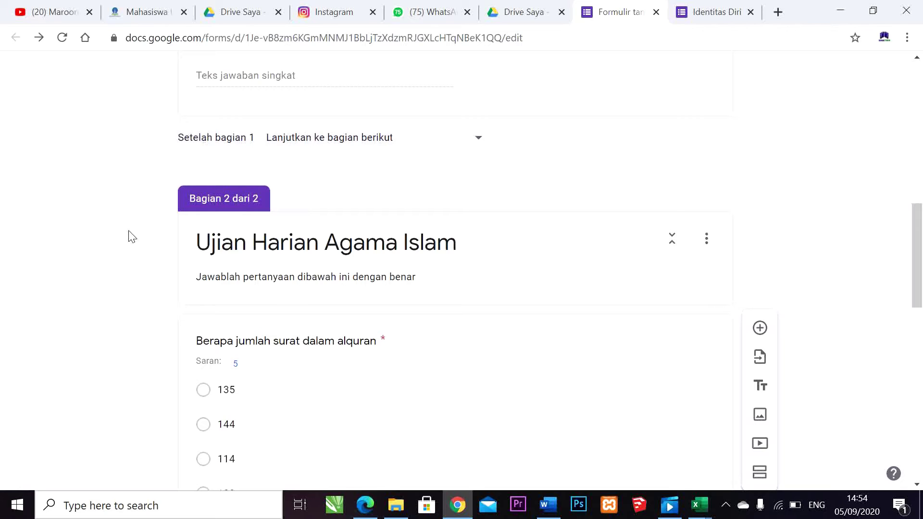
pyautogui.scroll(-3, 236, 368)
pyautogui.scroll(-3, 310, 262)
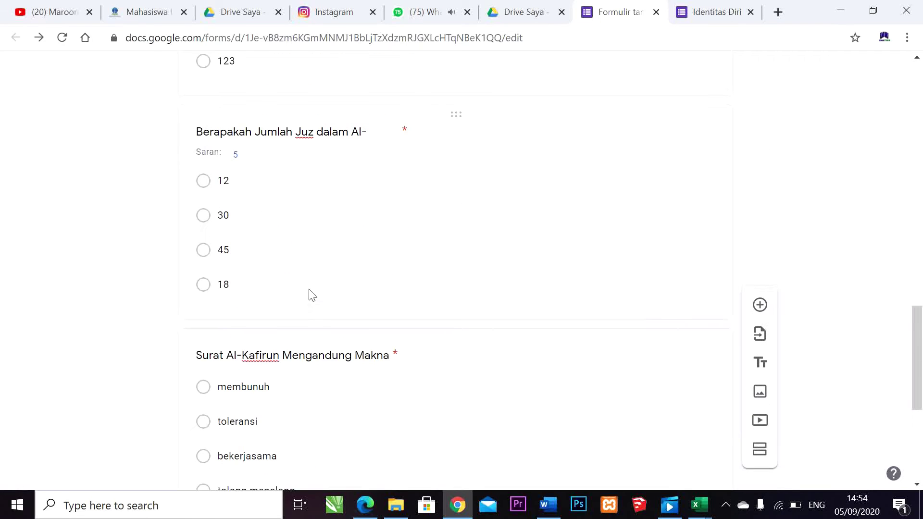
pyautogui.scroll(-4, 292, 363)
pyautogui.scroll(4, 317, 361)
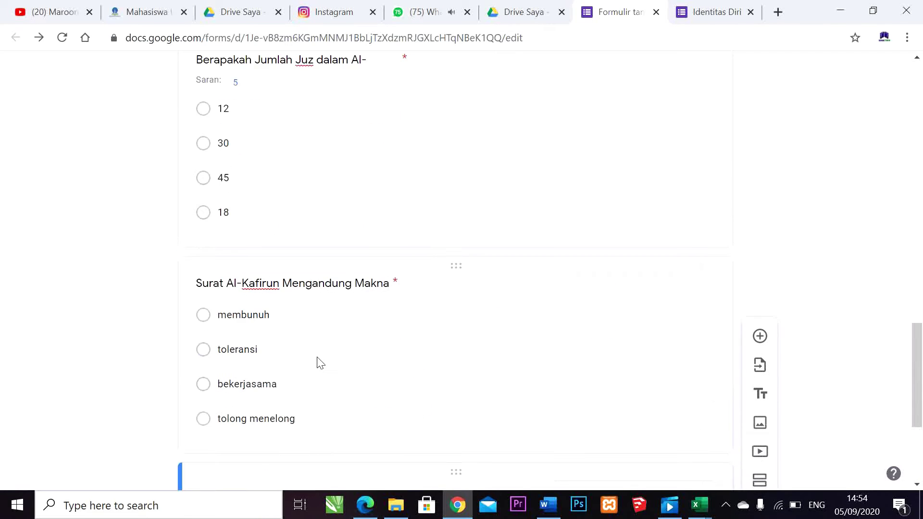
pyautogui.scroll(6, 319, 355)
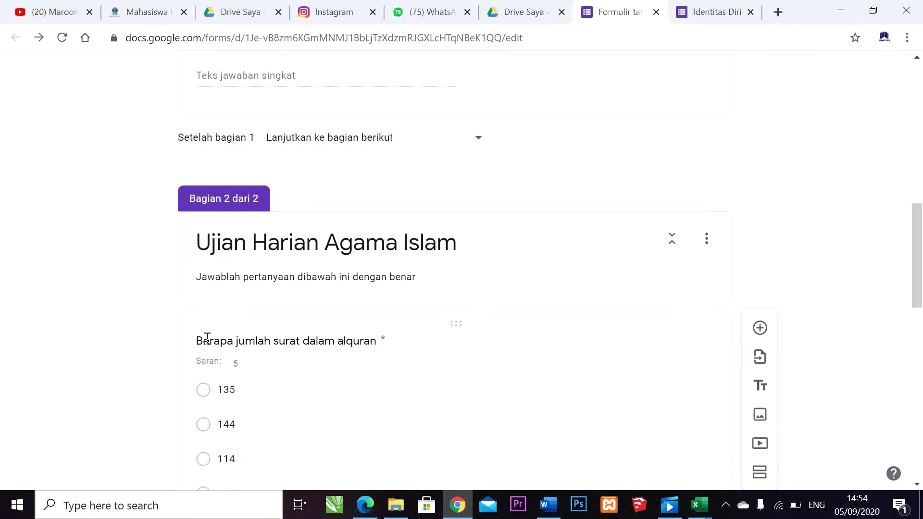
pyautogui.click(198, 338)
pyautogui.press('Left')
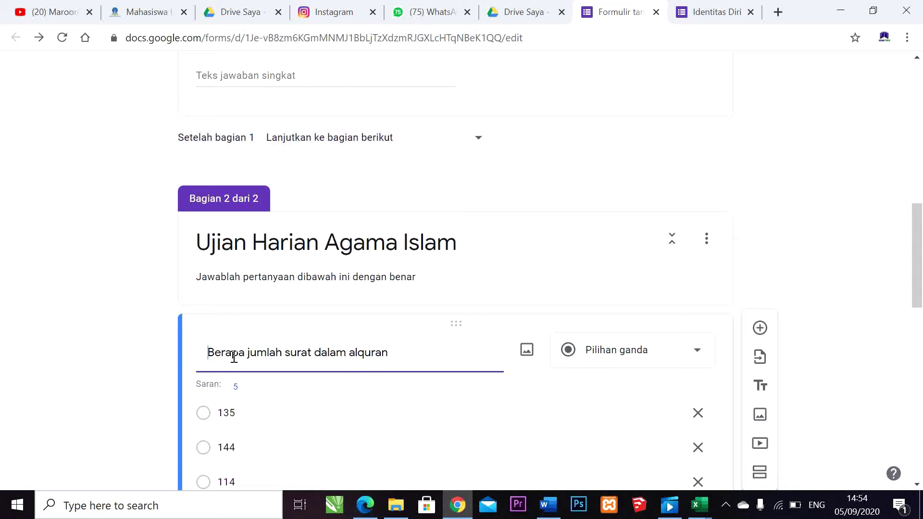
pyautogui.write('1.')
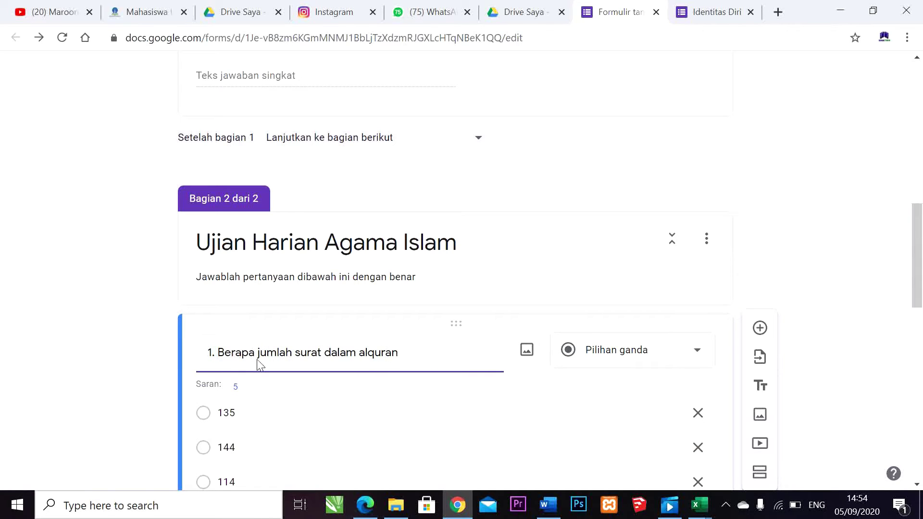
pyautogui.scroll(-10, 270, 375)
pyautogui.click(226, 164)
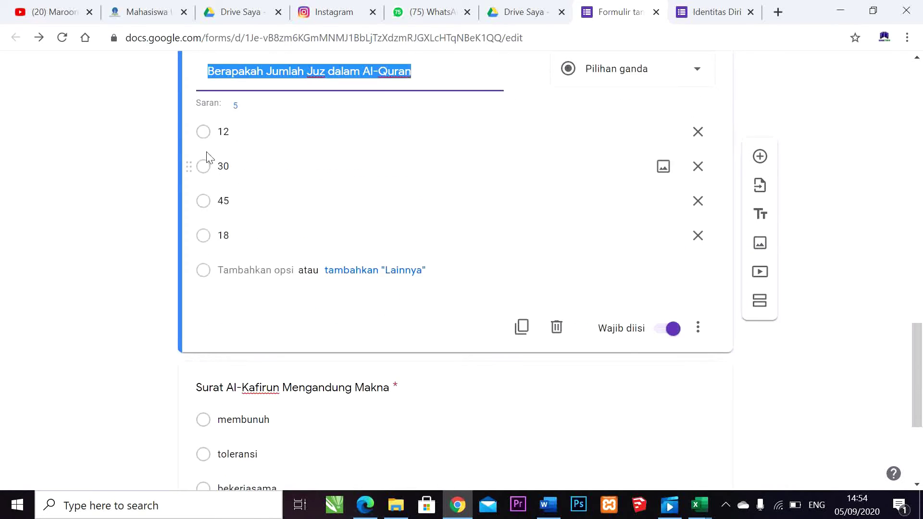
pyautogui.press('Left')
pyautogui.write('2.')
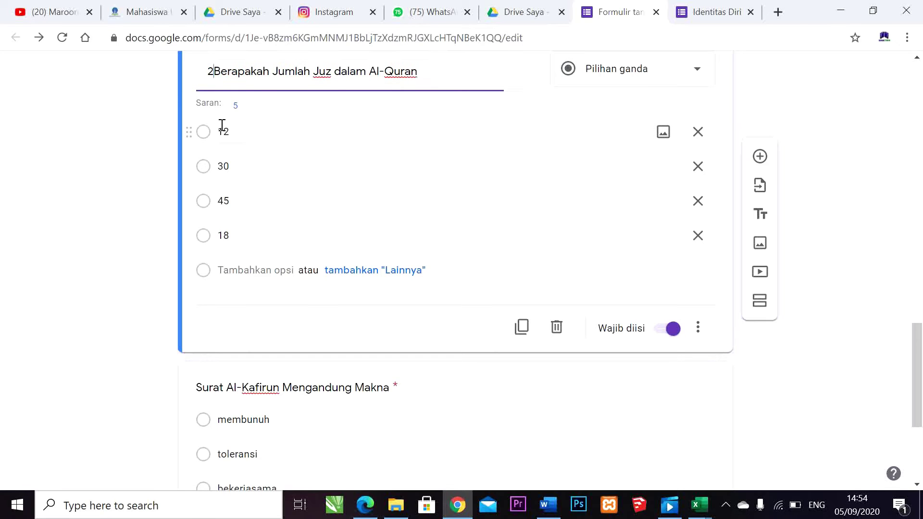
# Step: Prefix the Al-Kafirun question title with '3.' and select the blank question below it
pyautogui.scroll(-4, 112, 234)
pyautogui.click(217, 164)
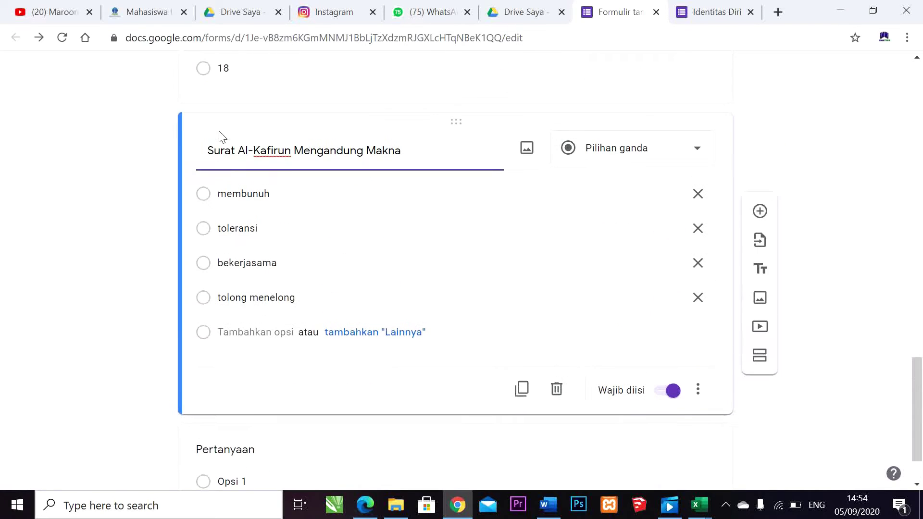
pyautogui.click(211, 152)
pyautogui.tripleClick(202, 150)
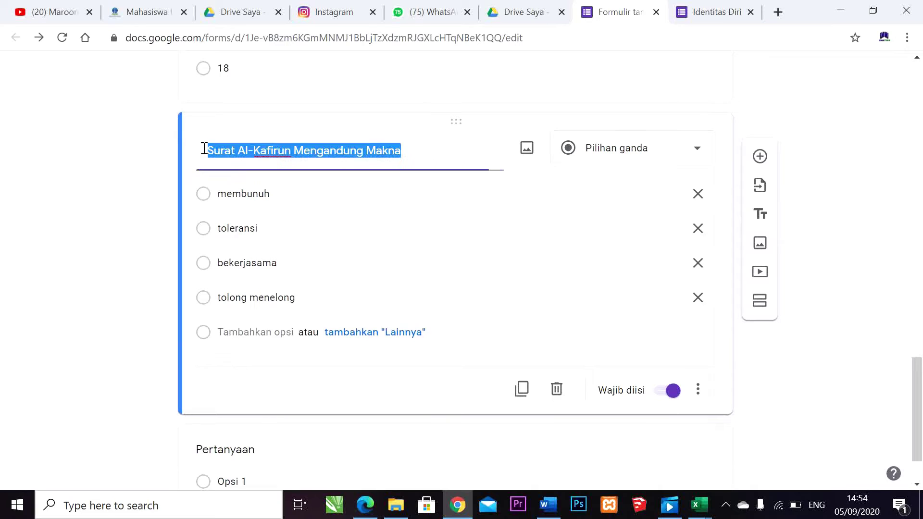
pyautogui.click(207, 150)
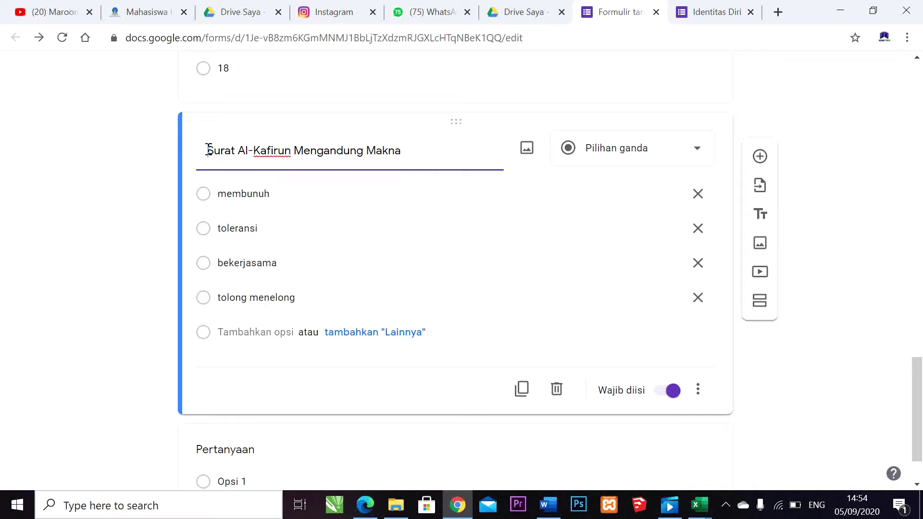
pyautogui.write('3.')
pyautogui.scroll(-2, 239, 352)
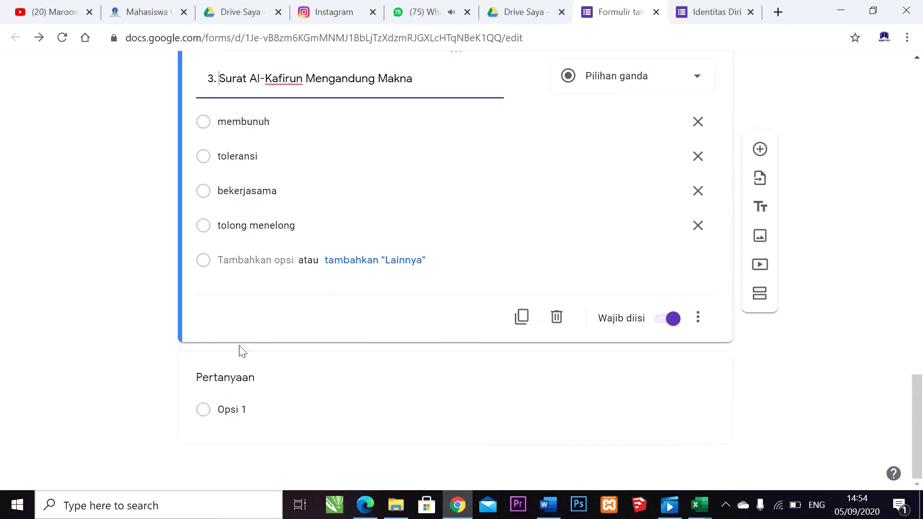
pyautogui.scroll(13, 259, 354)
pyautogui.scroll(-12, 299, 323)
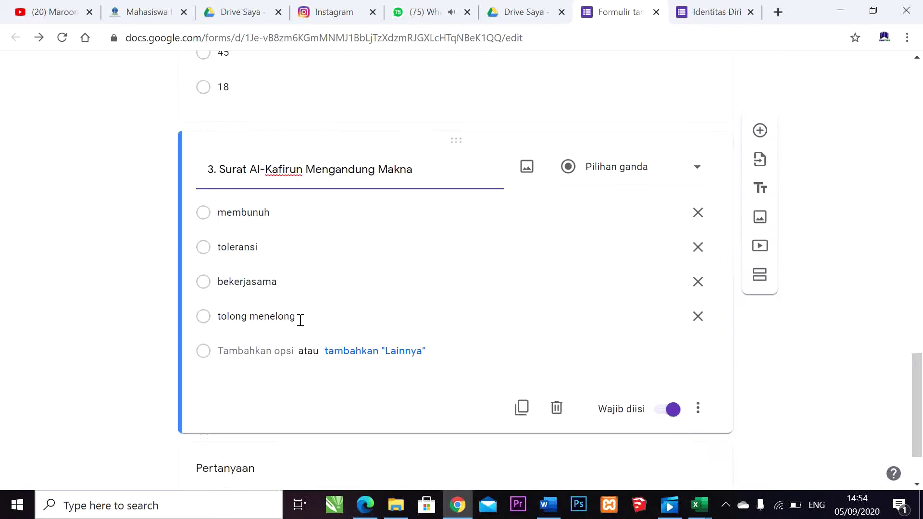
pyautogui.scroll(-2, 301, 321)
pyautogui.click(260, 380)
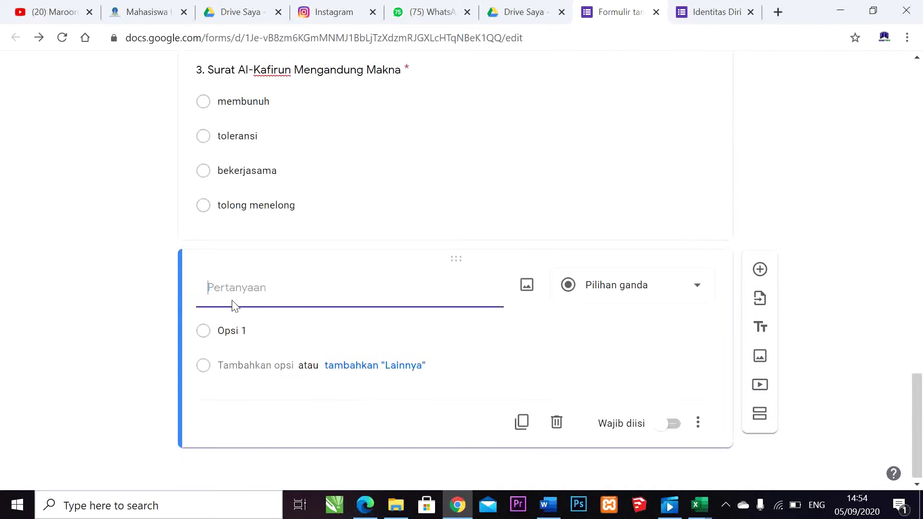
# Step: Title question 4 '4. Amalan yang pertama kali di hisab di hari Kiamat' ending with 'iyalah ?'
pyautogui.write('4. Amalan yang perta')
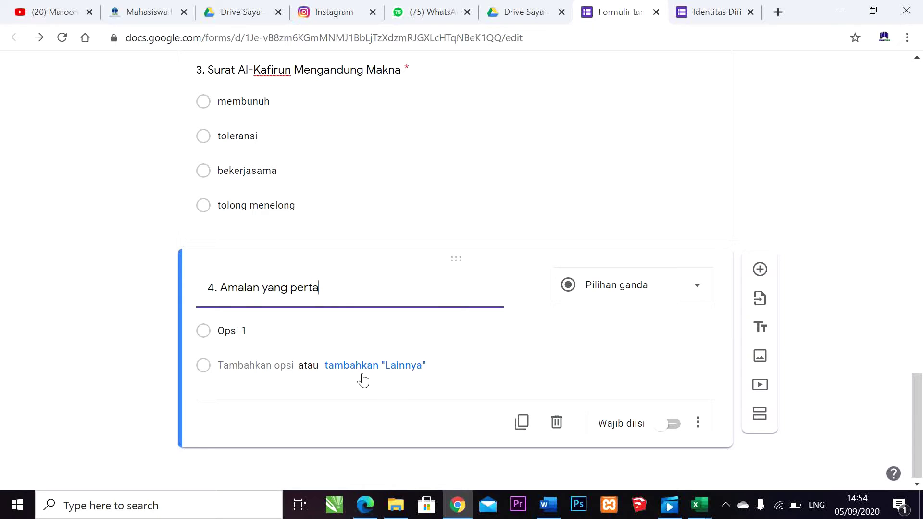
pyautogui.write('ma  kali di hisab di hari')
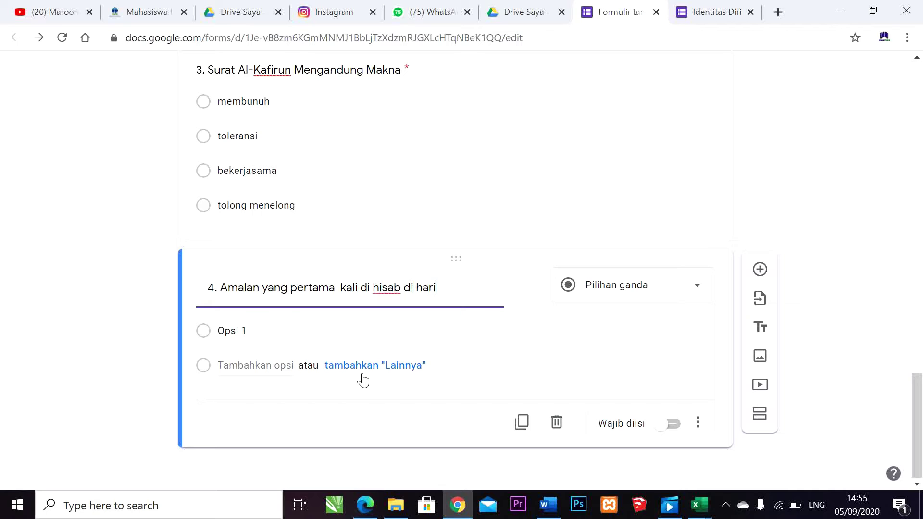
pyautogui.write(' Kiamat')
pyautogui.write(' ada')
pyautogui.press('BackSpace')
pyautogui.press('BackSpace')
pyautogui.write('iyalah ?')
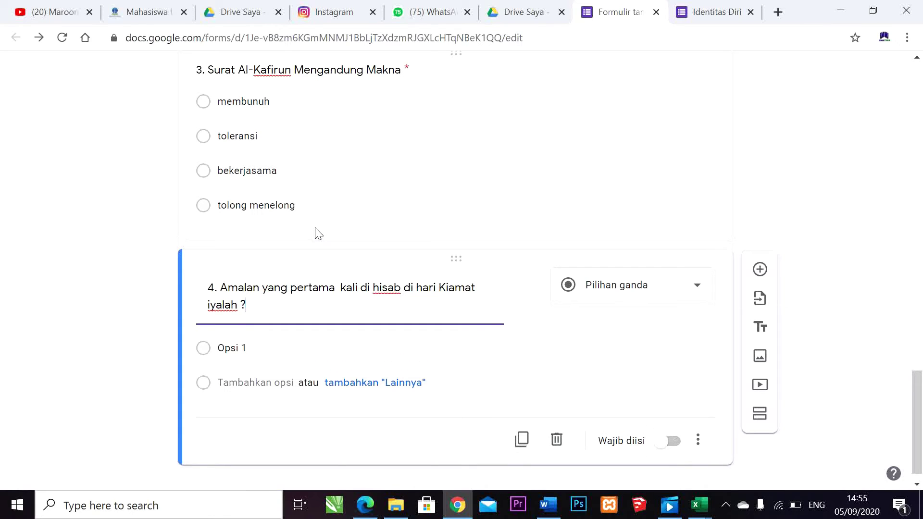
# Step: Give question 4 the answers solat, mengaji, haji and umroh
pyautogui.click(270, 349)
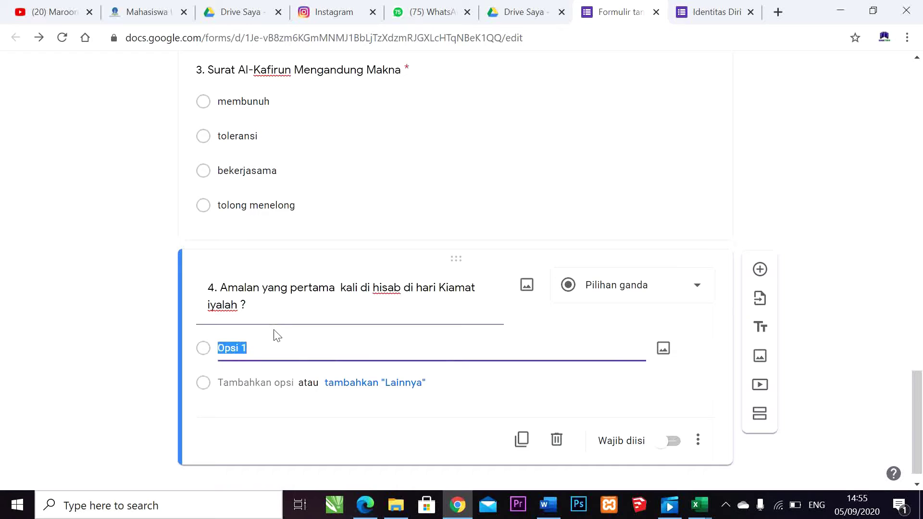
pyautogui.write('solat')
pyautogui.press('Return')
pyautogui.write('mengaji')
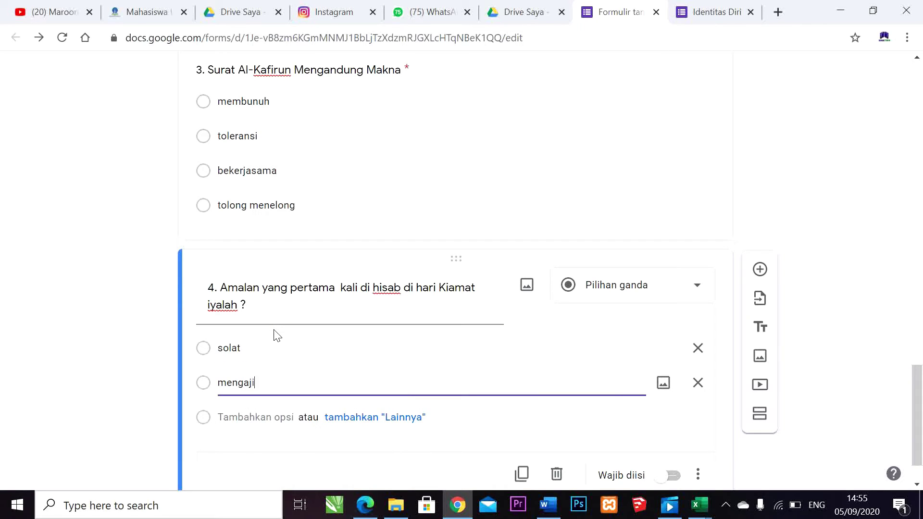
pyautogui.press('Return')
pyautogui.write('haji')
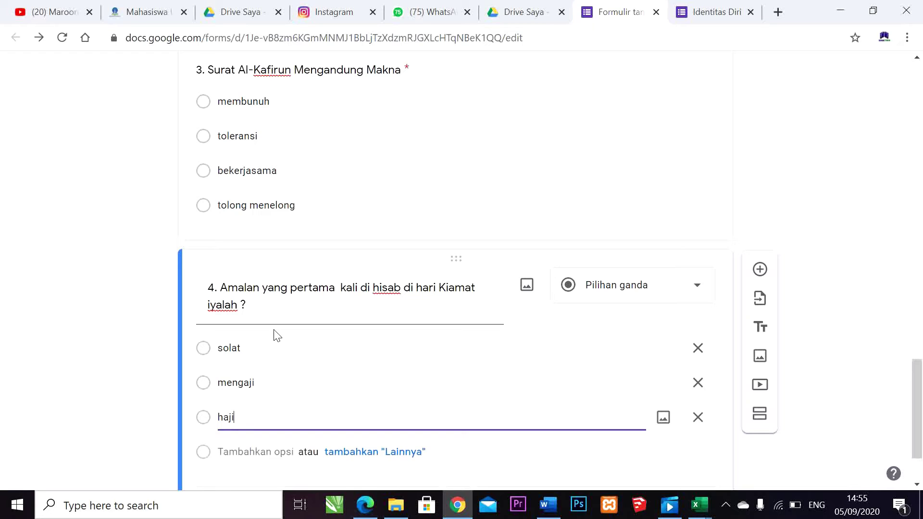
pyautogui.press('Return')
pyautogui.write('umroh')
# Step: Mark question 4 required and add a new blank question below it
pyautogui.scroll(-2, 277, 335)
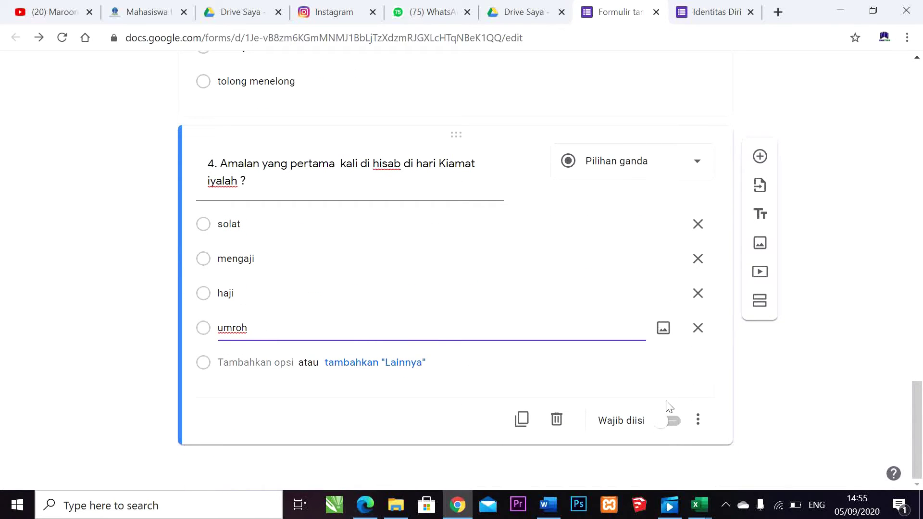
pyautogui.click(673, 424)
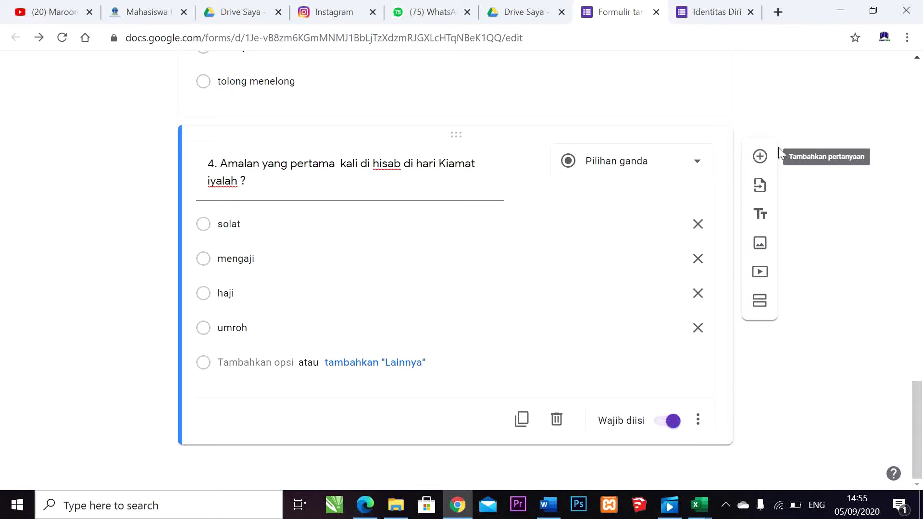
pyautogui.click(760, 157)
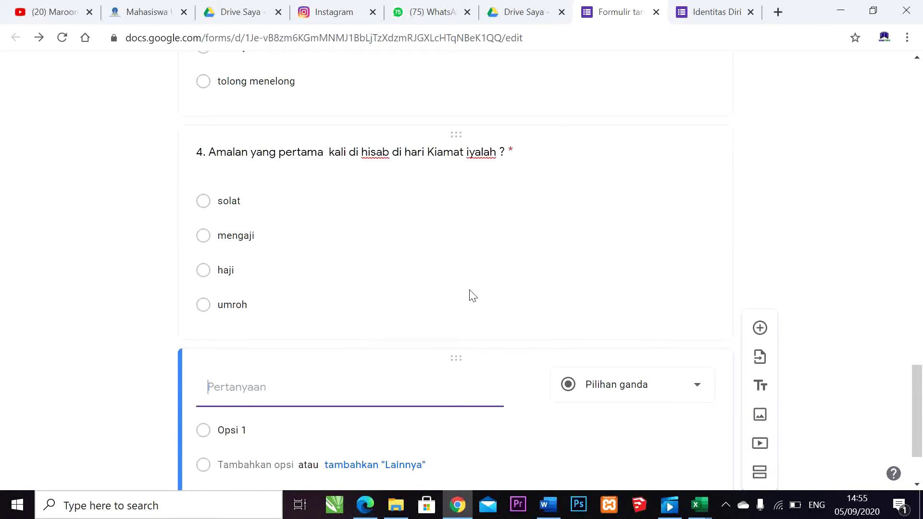
# Step: Begin question 5's title with '5. Surat Al-Khafi', correcting typos along the way
pyautogui.scroll(4, 338, 231)
pyautogui.scroll(-5, 338, 226)
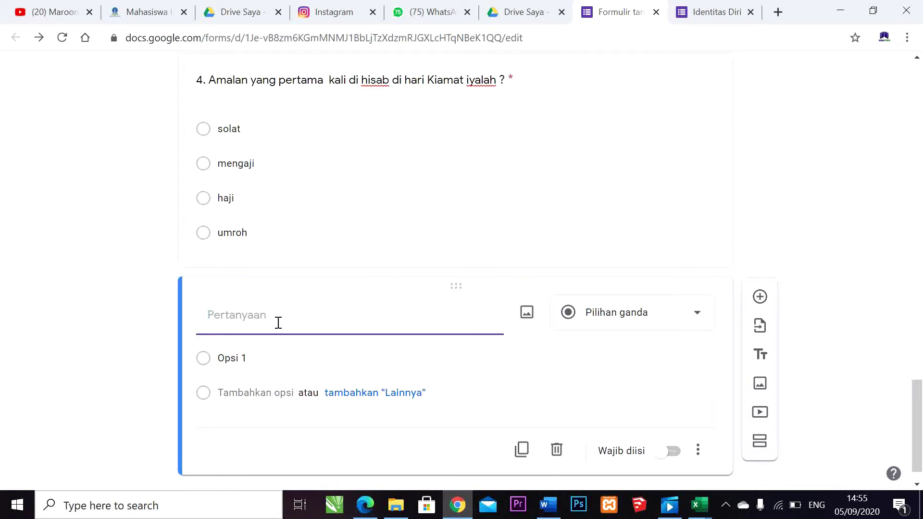
pyautogui.write('5')
pyautogui.write('so')
pyautogui.press('BackSpace')
pyautogui.press('BackSpace')
pyautogui.write('Solat termasuk')
pyautogui.write('p')
pyautogui.press('BackSpace')
pyautogui.press('BackSpace')
pyautogui.press('BackSpace')
pyautogui.press('BackSpace')
pyautogui.press('BackSpace')
pyautogui.press('BackSpace')
pyautogui.press('BackSpace')
pyautogui.press('BackSpace')
pyautogui.press('BackSpace')
pyautogui.press('BackSpace')
pyautogui.press('BackSpace')
pyautogui.press('BackSpace')
pyautogui.press('BackSpace')
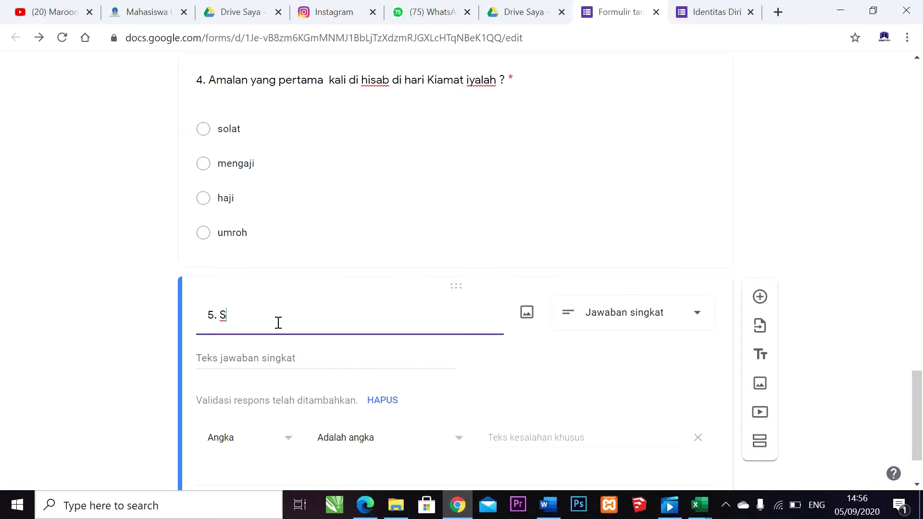
pyautogui.write('Surat')
pyautogui.press('BackSpace')
pyautogui.press('BackSpace')
pyautogui.press('BackSpace')
pyautogui.press('BackSpace')
pyautogui.press('BackSpace')
pyautogui.write('uratA')
pyautogui.press('BackSpace')
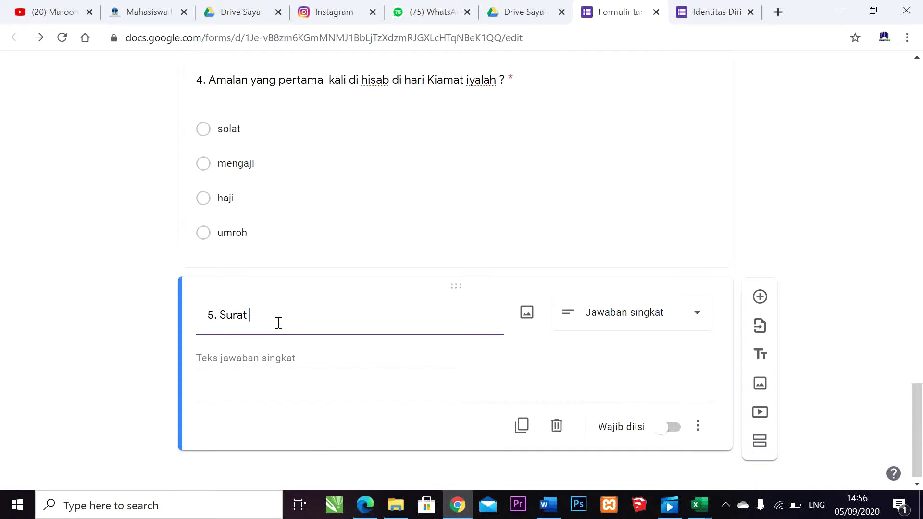
pyautogui.write('a')
pyautogui.press('BackSpace')
pyautogui.write('A')
pyautogui.write('l-K')
pyautogui.write('a')
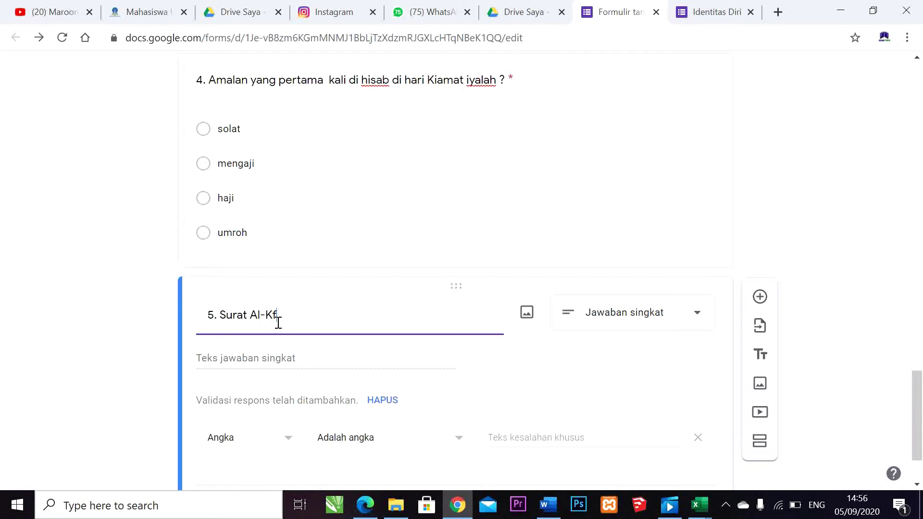
pyautogui.press('BackSpace')
pyautogui.write('a')
pyautogui.press('BackSpace')
pyautogui.write('haf')
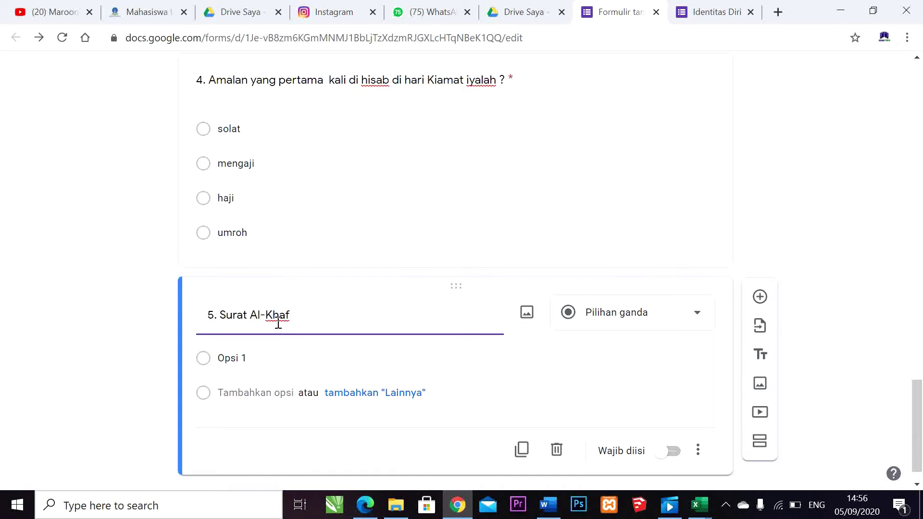
pyautogui.write('i')
# Step: Finish the title with 'Menjelaskan Tentang Ashabul Kahfi, Apakah yang di maksud dengan Ashabul Kahfi ?'
pyautogui.write('Menjelaskan Tentang')
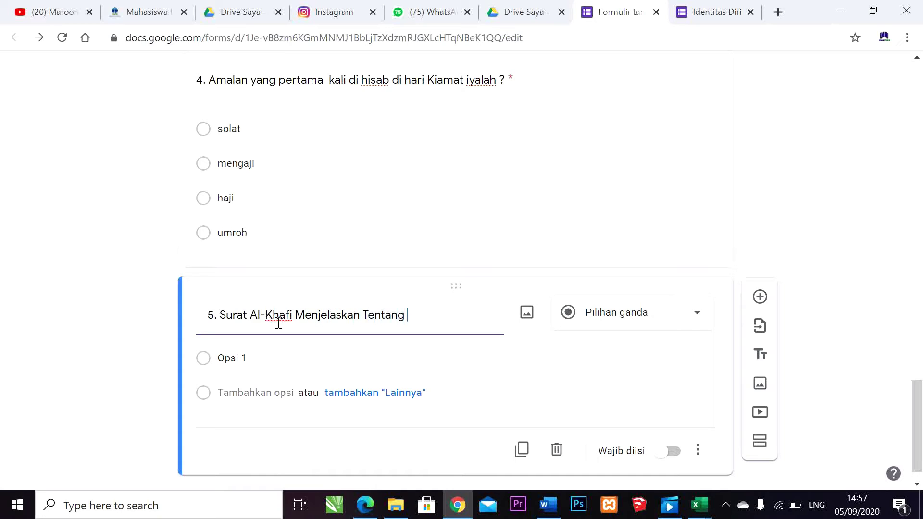
pyautogui.write(' AS')
pyautogui.press('BackSpace')
pyautogui.write('shabul Kahf')
pyautogui.press('BackSpace')
pyautogui.write('ahfi,')
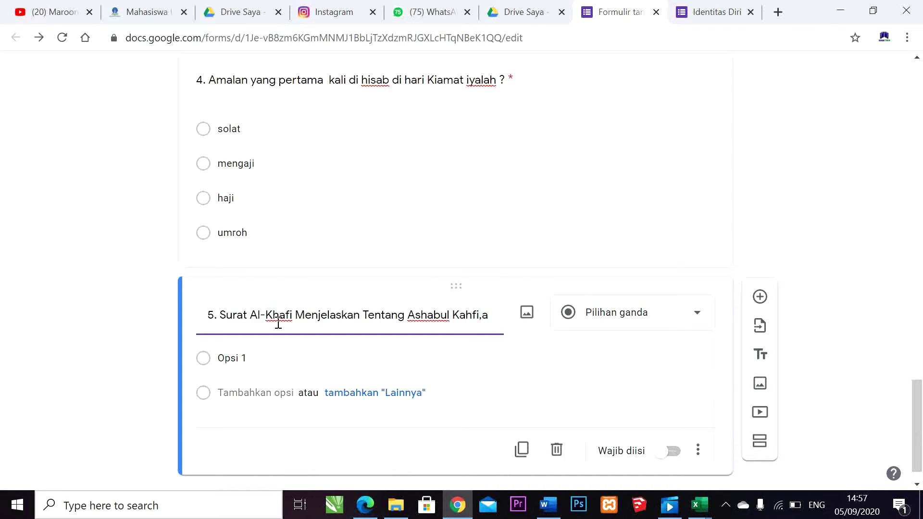
pyautogui.write('Apaka')
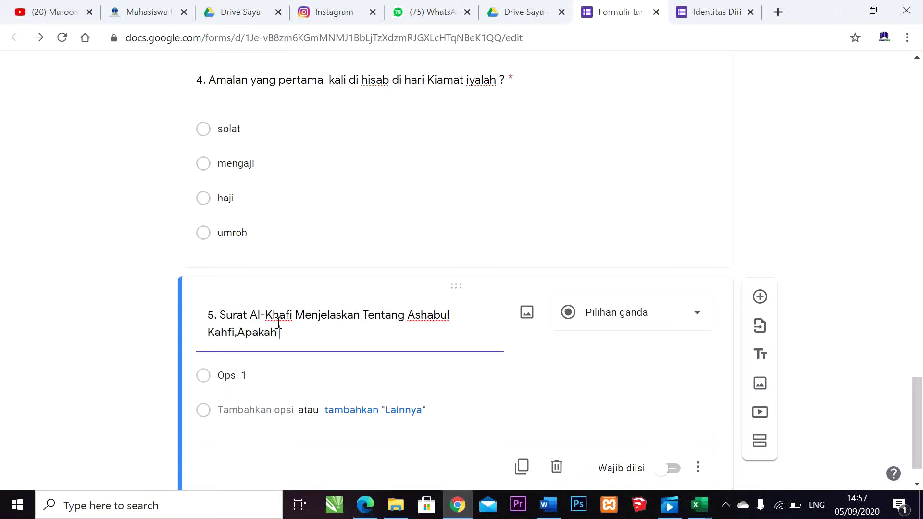
pyautogui.write('h yang di')
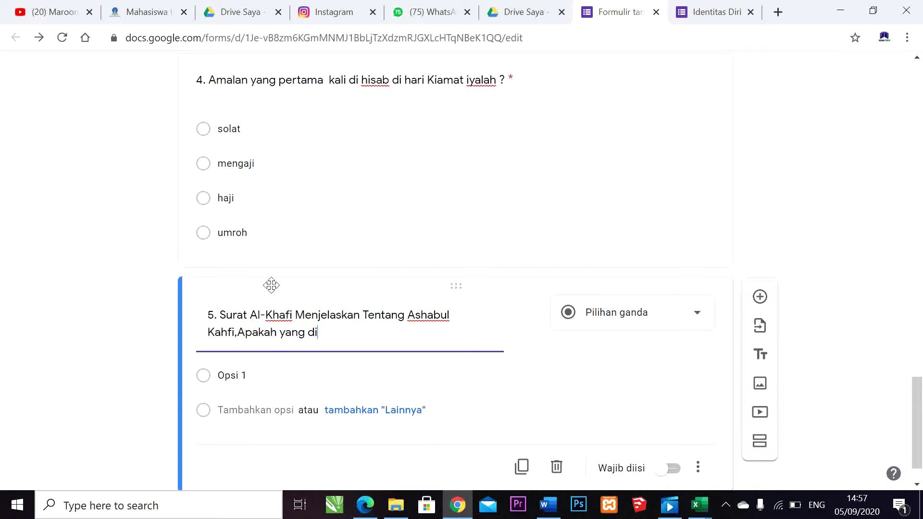
pyautogui.write(' maksud dengan Ashabul ')
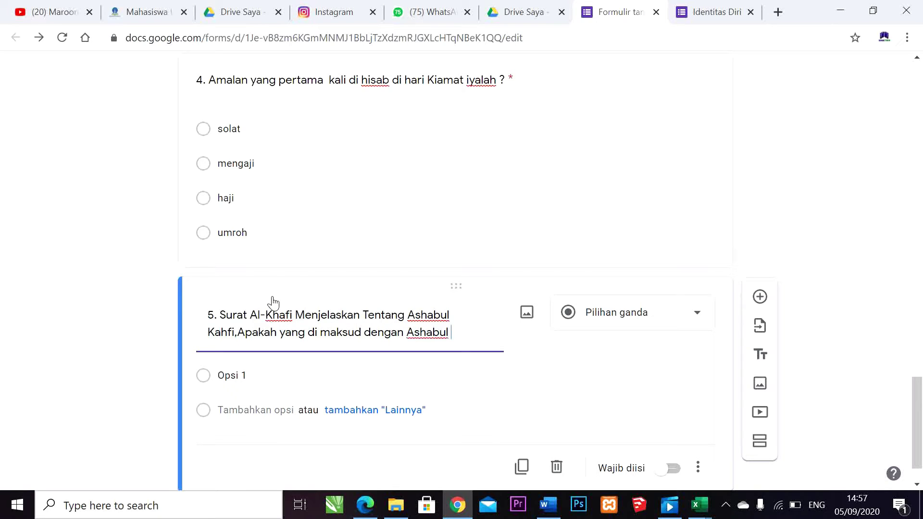
pyautogui.write('Kahfi ?')
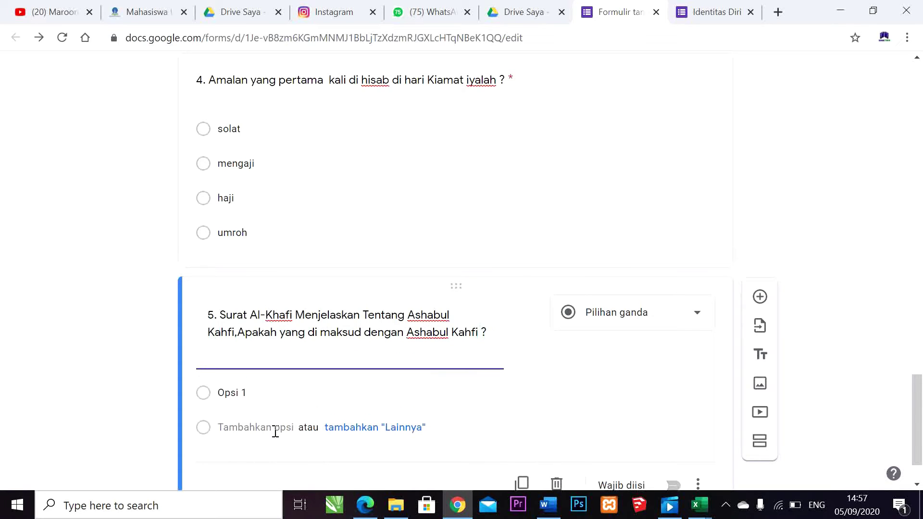
# Step: Give question 5 the answers Penghuni Neraka, Penghuni Surga, Penghuni Gua and Penghuni Rumah
pyautogui.click(280, 393)
pyautogui.write('pEn')
pyautogui.write('Penghuni')
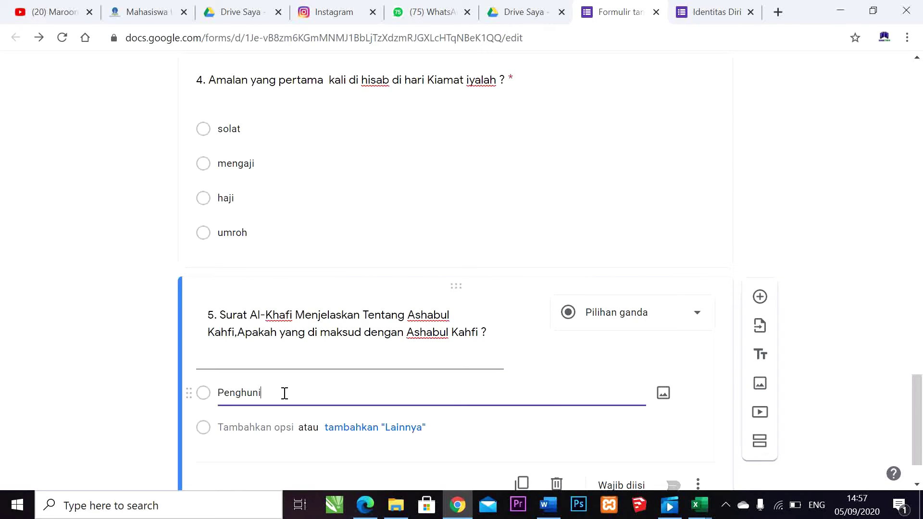
pyautogui.write(' Neraka')
pyautogui.press('Return')
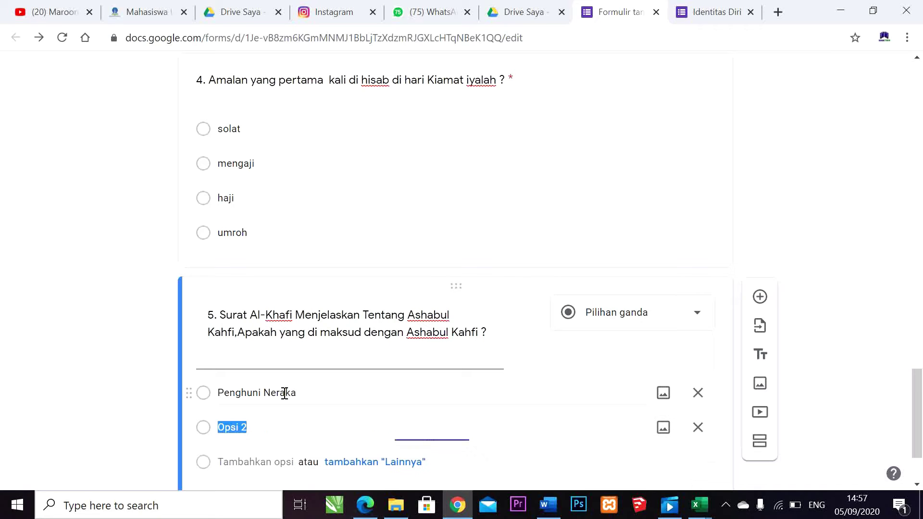
pyautogui.write('p')
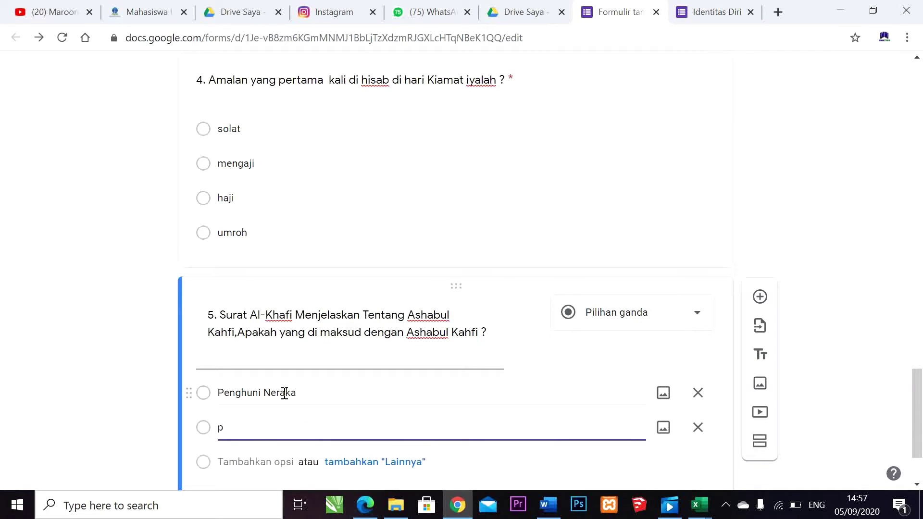
pyautogui.write('EPenghuni Surga')
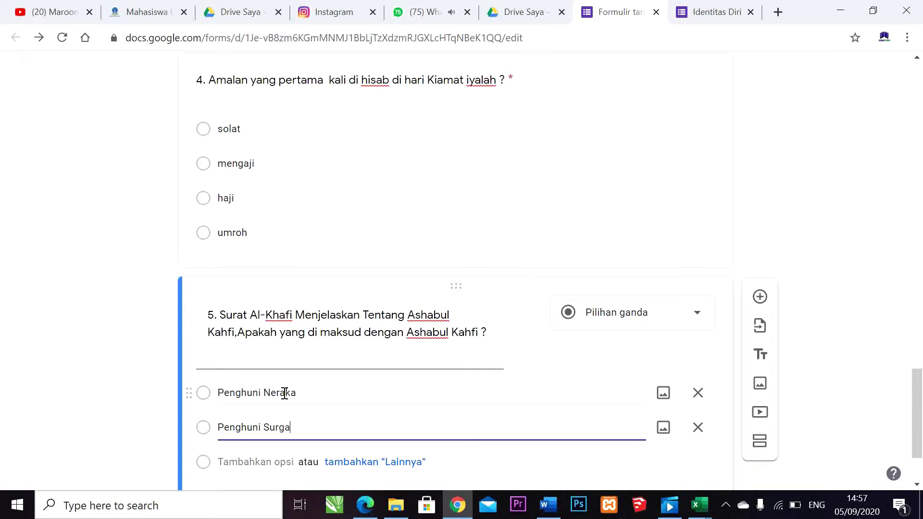
pyautogui.press('Return')
pyautogui.write('Penghuni Gua')
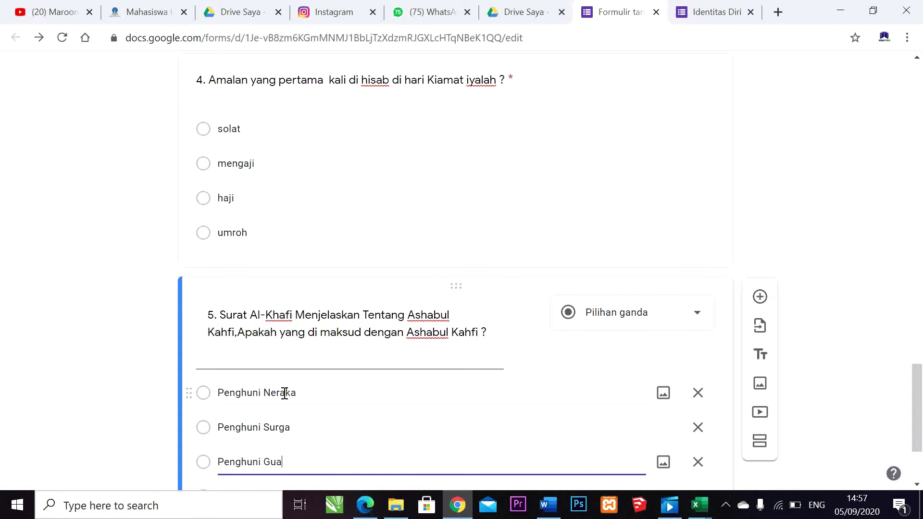
pyautogui.press('Return')
pyautogui.write('p')
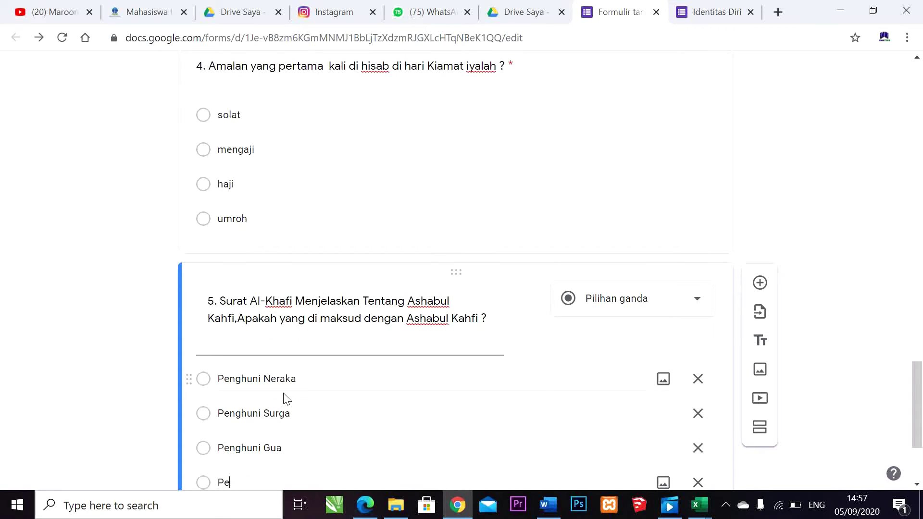
pyautogui.write('enghuni Rumah')
# Step: Mark question 5 as required
pyautogui.scroll(-3, 341, 356)
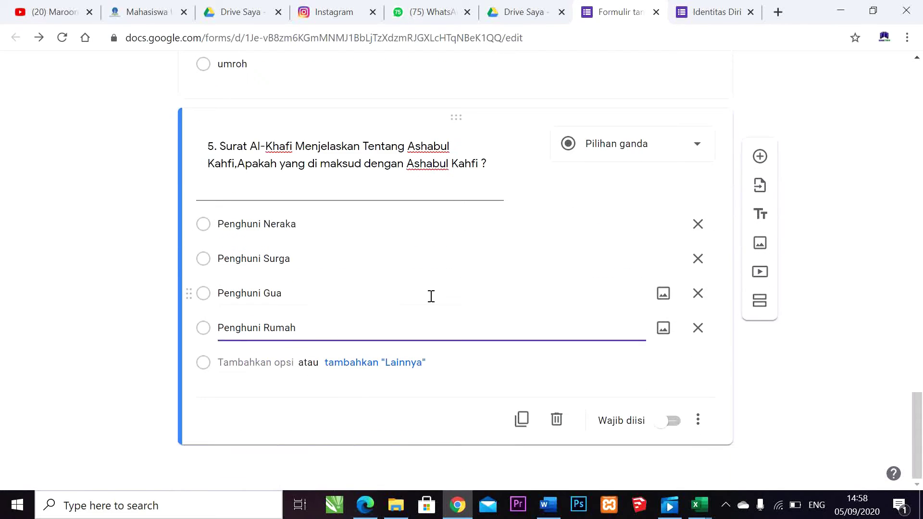
pyautogui.click(669, 421)
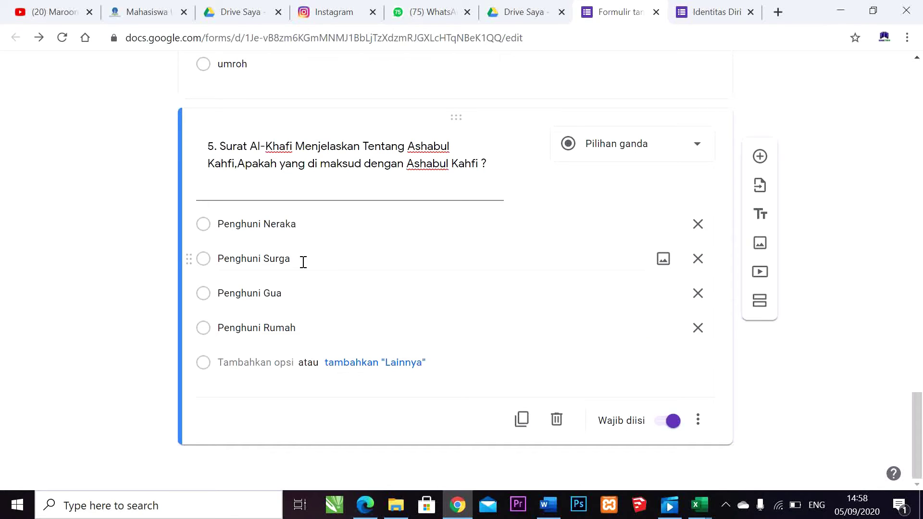
pyautogui.scroll(6, 268, 274)
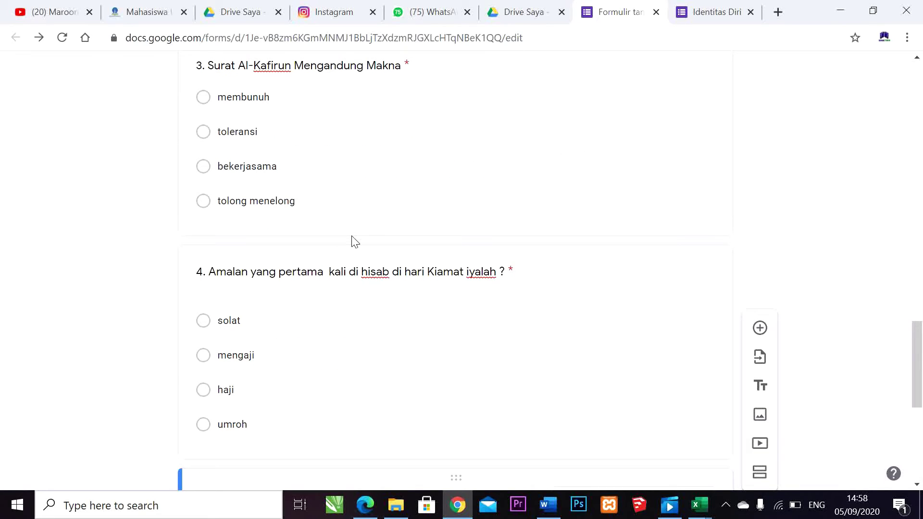
pyautogui.scroll(15, 354, 233)
pyautogui.scroll(-1, 230, 200)
pyautogui.scroll(3, 306, 217)
pyautogui.scroll(-5, 328, 200)
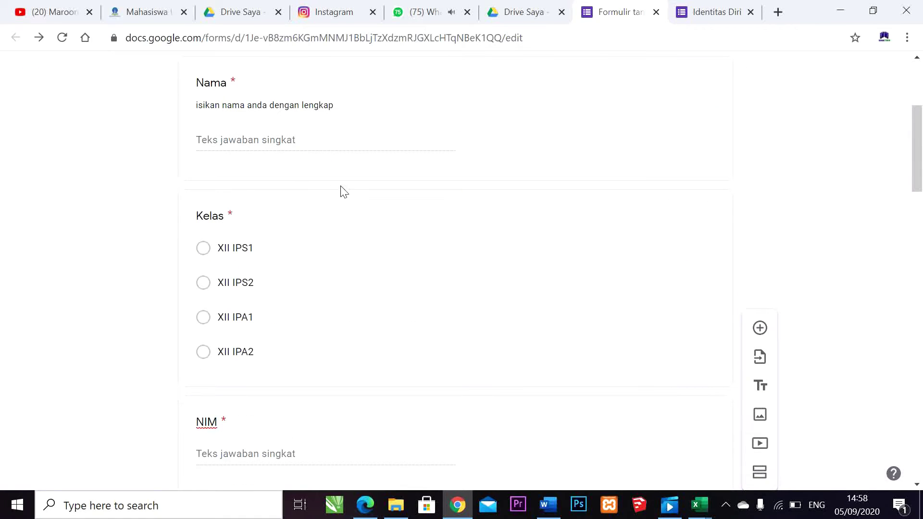
pyautogui.scroll(-3, 346, 192)
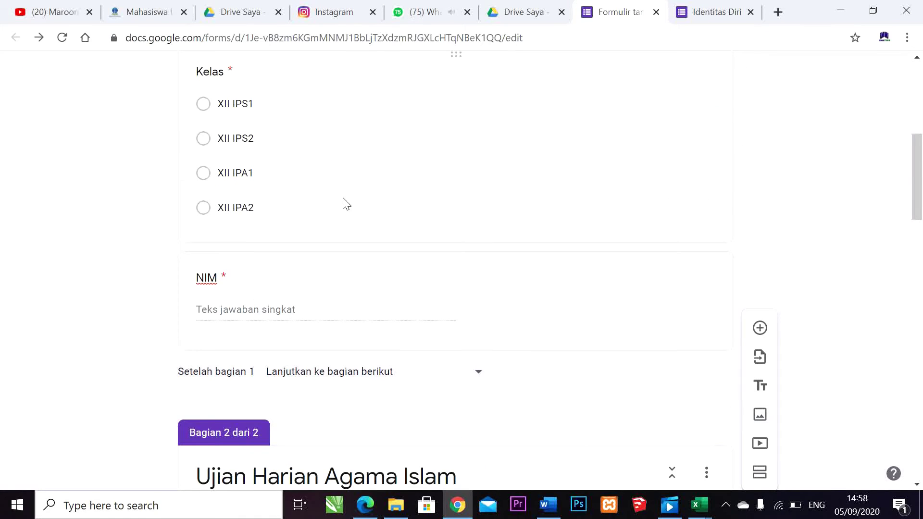
pyautogui.scroll(-7, 359, 254)
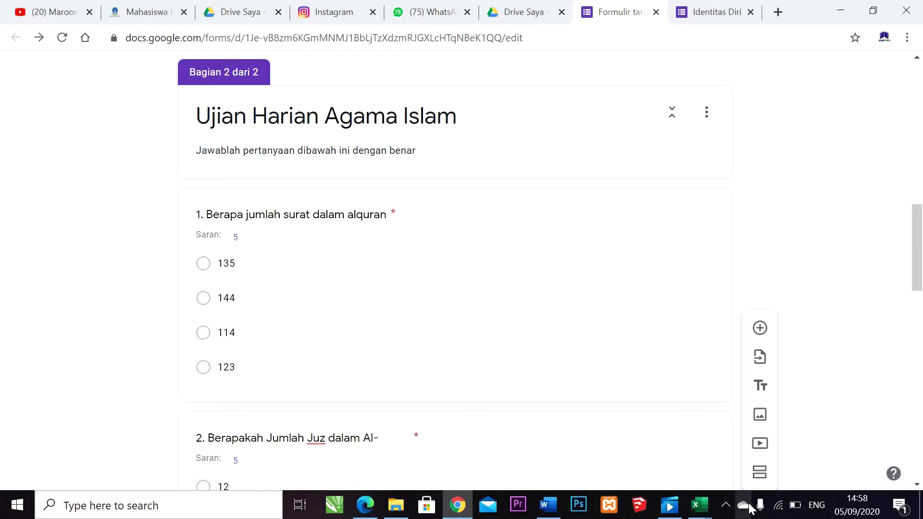
pyautogui.click(725, 500)
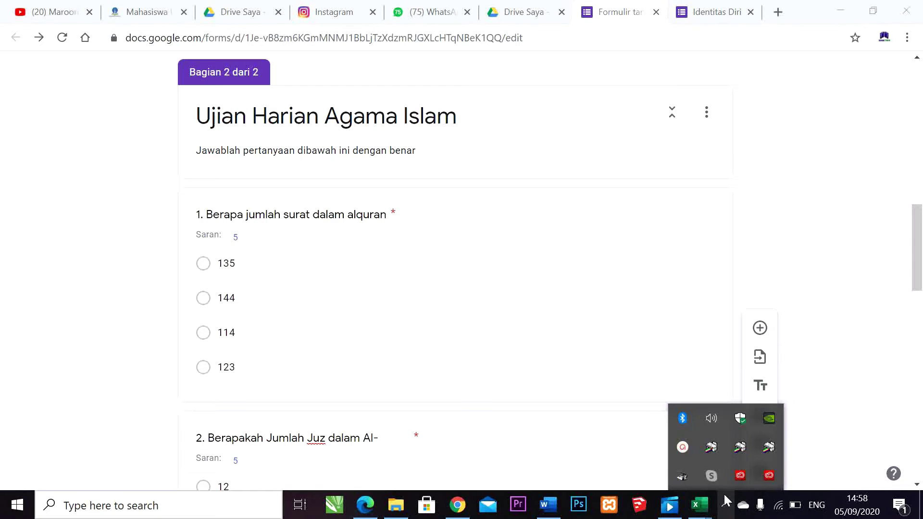
pyautogui.click(684, 448)
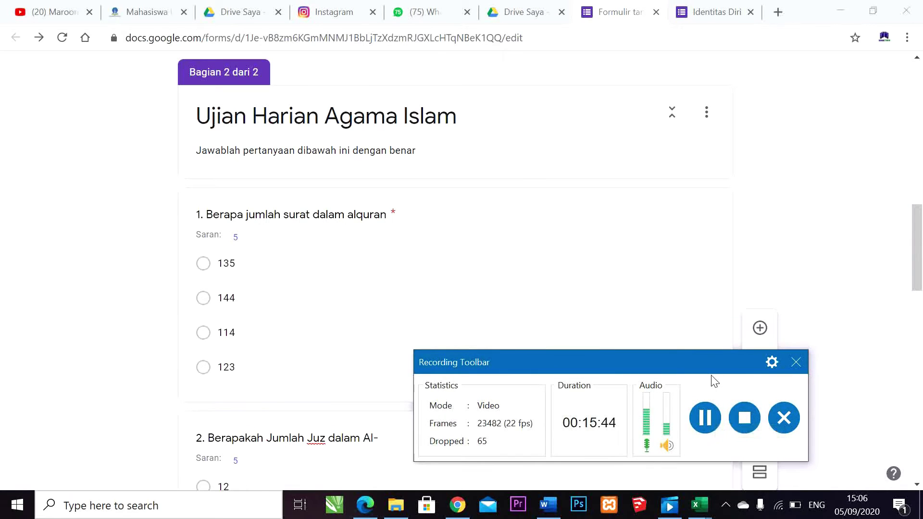
pyautogui.moveTo(715, 371); pyautogui.dragTo(731, 430)
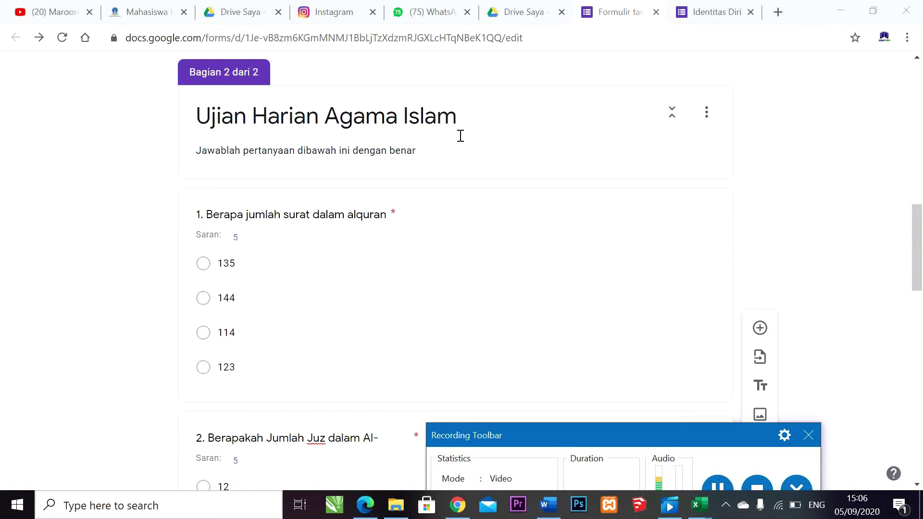
pyautogui.scroll(-10, 528, 142)
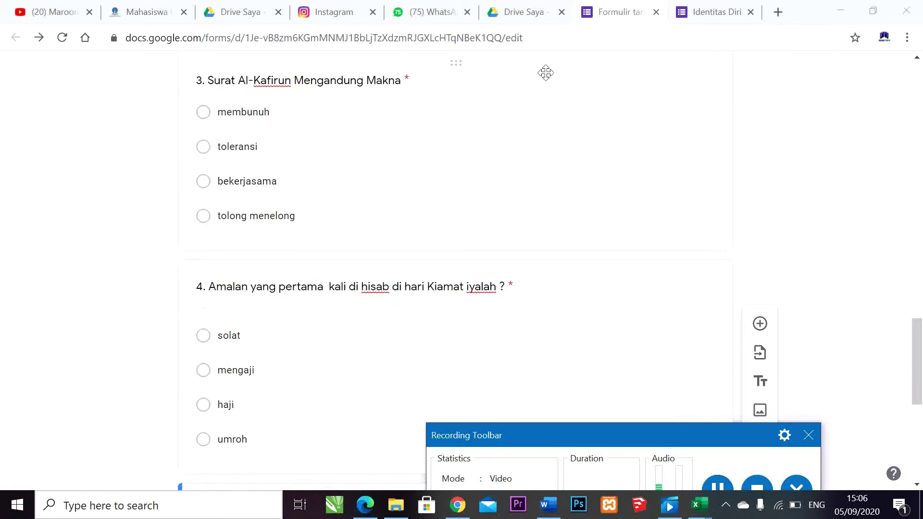
pyautogui.scroll(-6, 543, 77)
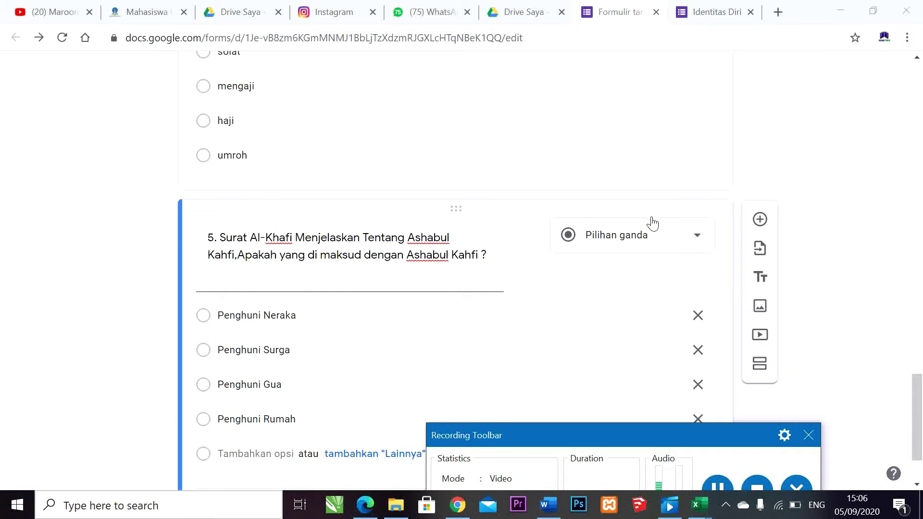
pyautogui.scroll(-2, 556, 249)
pyautogui.scroll(15, 557, 249)
pyautogui.scroll(15, 560, 250)
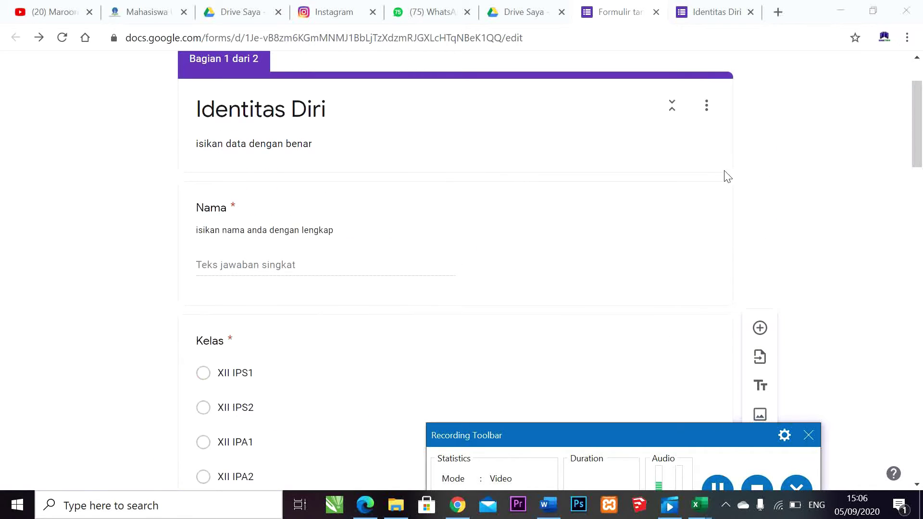
pyautogui.scroll(2, 726, 177)
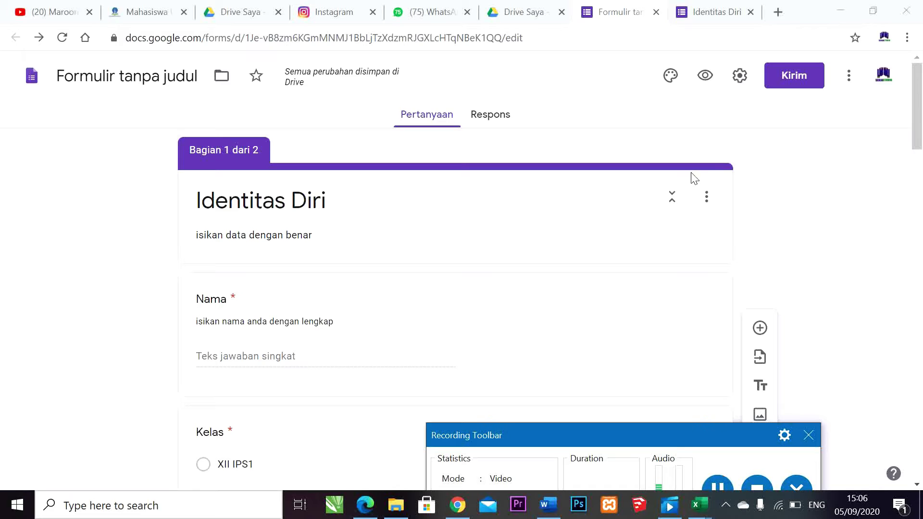
pyautogui.scroll(-8, 297, 155)
pyautogui.scroll(-7, 365, 216)
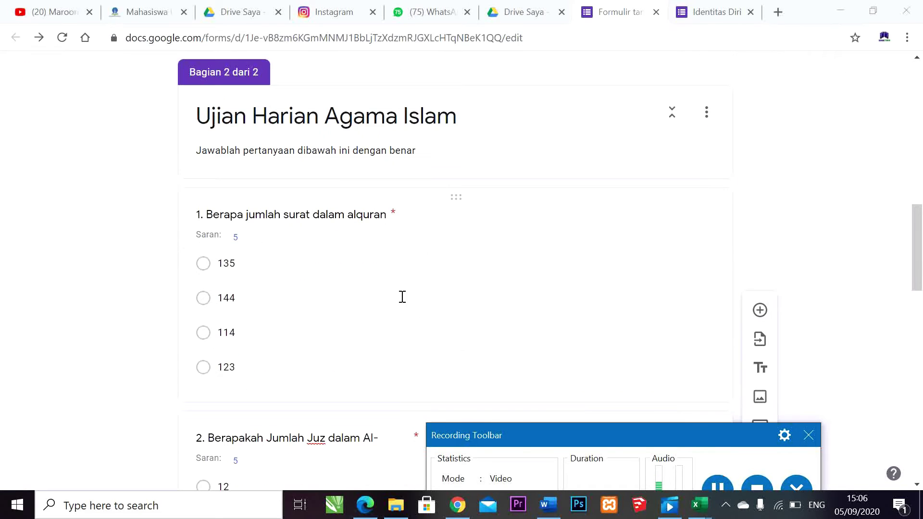
pyautogui.scroll(-2, 214, 365)
pyautogui.scroll(-3, 210, 368)
pyautogui.scroll(10, 209, 367)
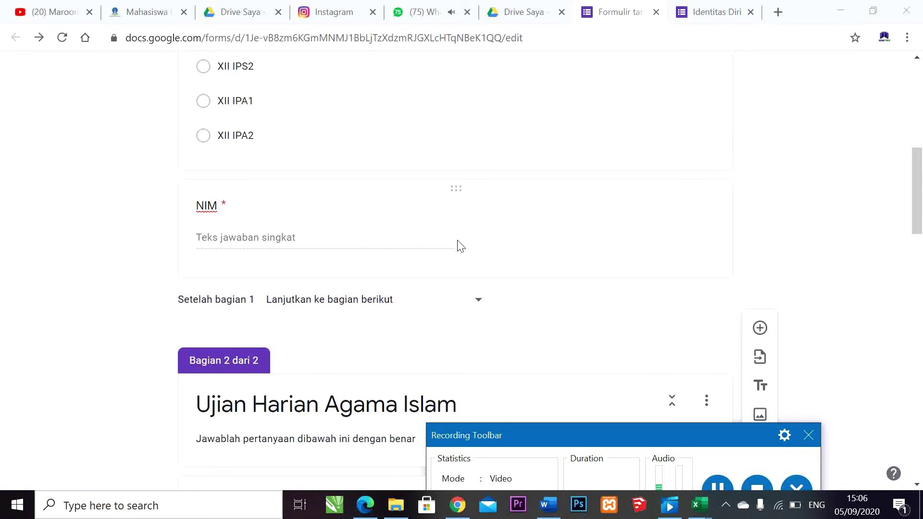
pyautogui.scroll(-5, 374, 248)
pyautogui.scroll(10, 414, 278)
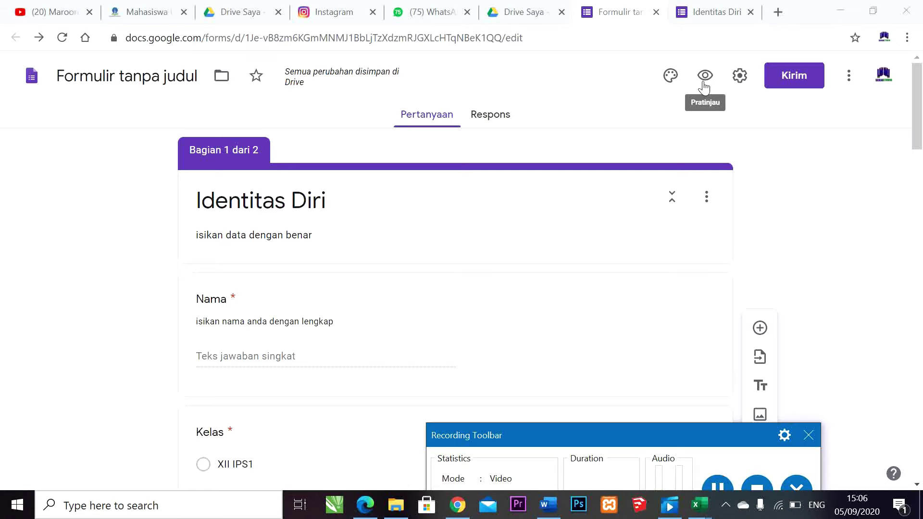
# Step: Open the form settings, leave email collection unchecked, and bring up the Presentasi options
pyautogui.click(738, 78)
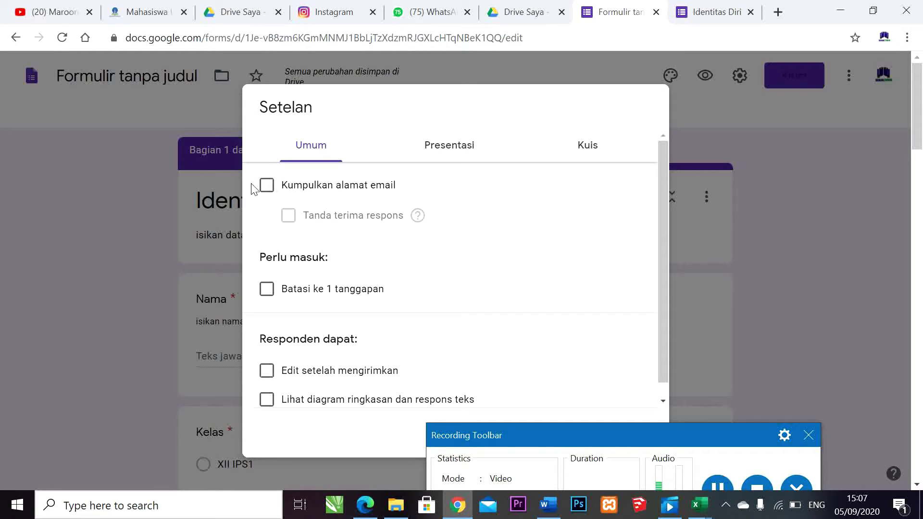
pyautogui.click(267, 190)
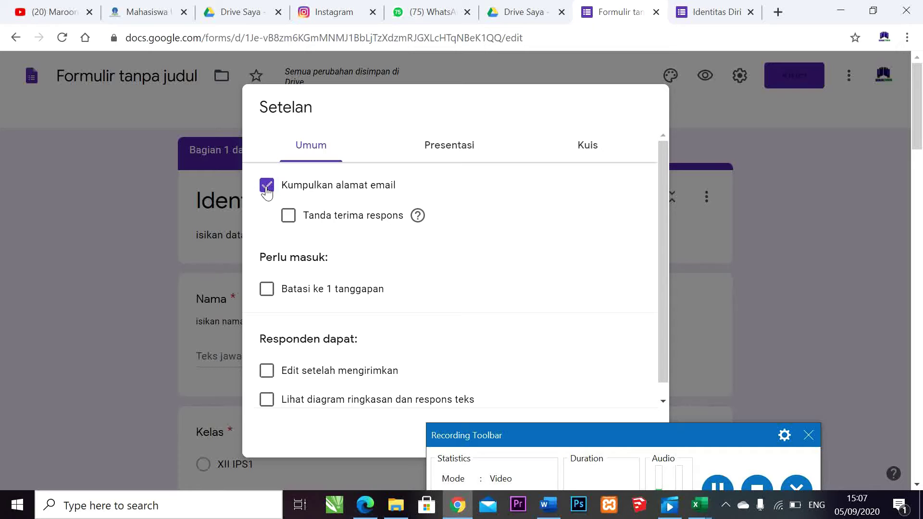
pyautogui.click(267, 190)
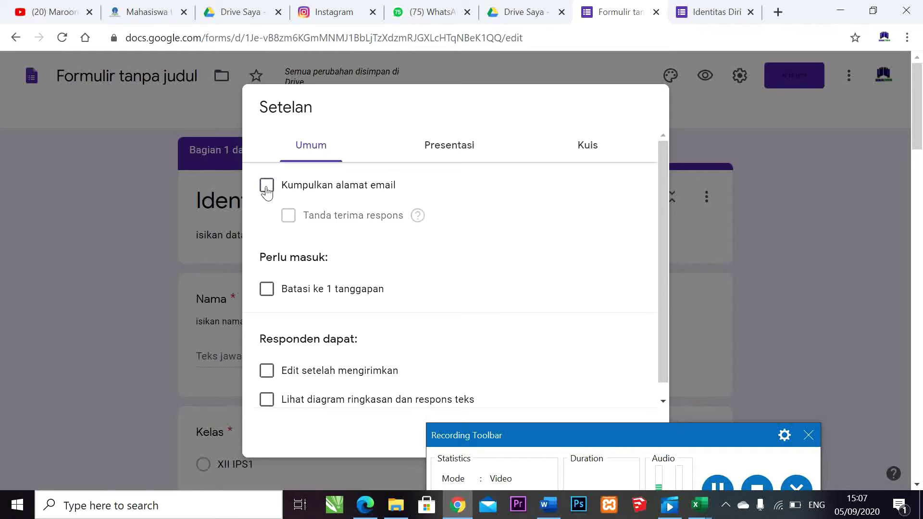
pyautogui.scroll(-1, 305, 234)
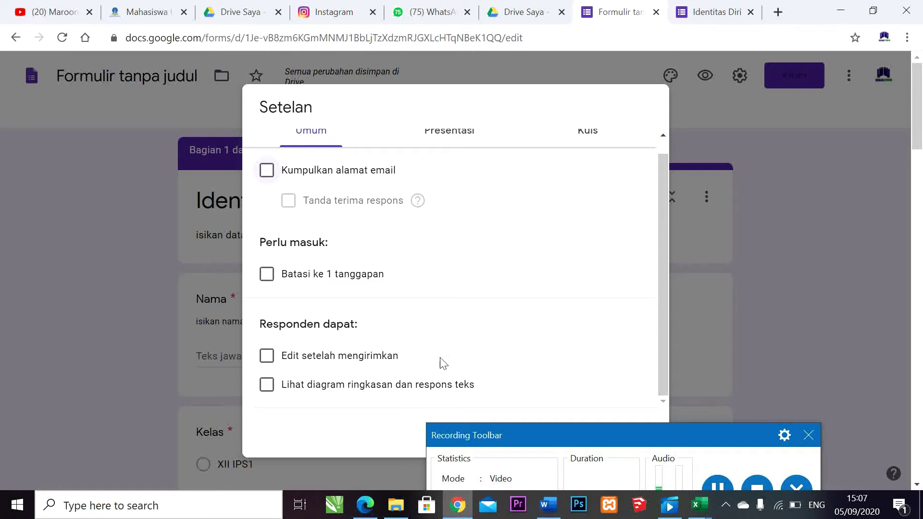
pyautogui.scroll(1, 470, 150)
pyautogui.click(447, 151)
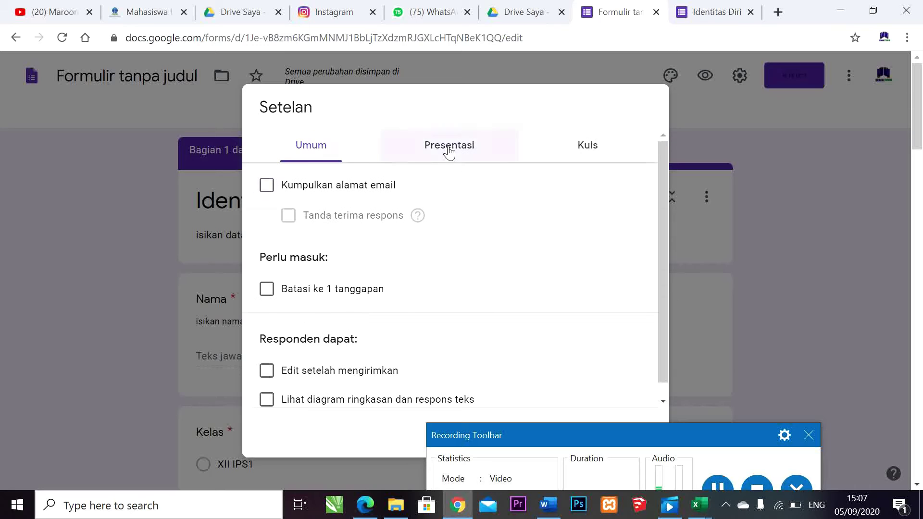
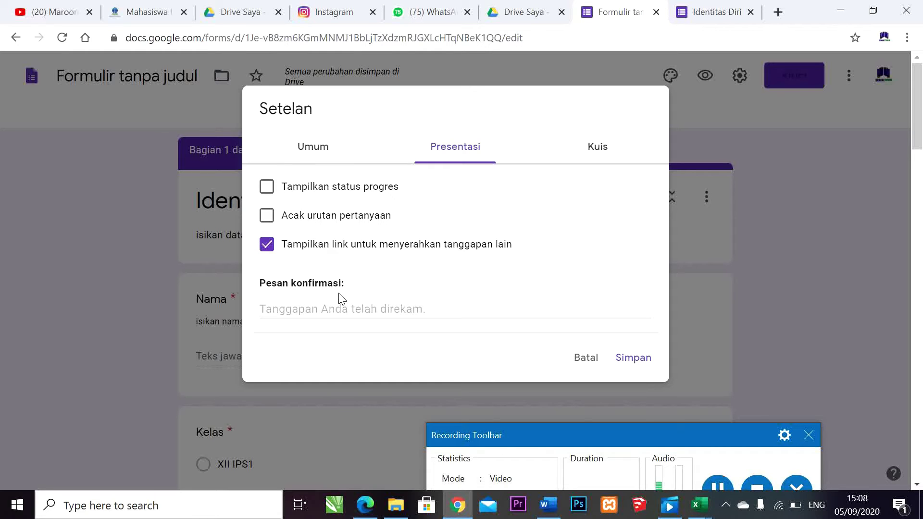
# Step: Enter 'terimakasih sudah Menjawab soal dengan jujur' as the form's confirmation message
pyautogui.click(340, 311)
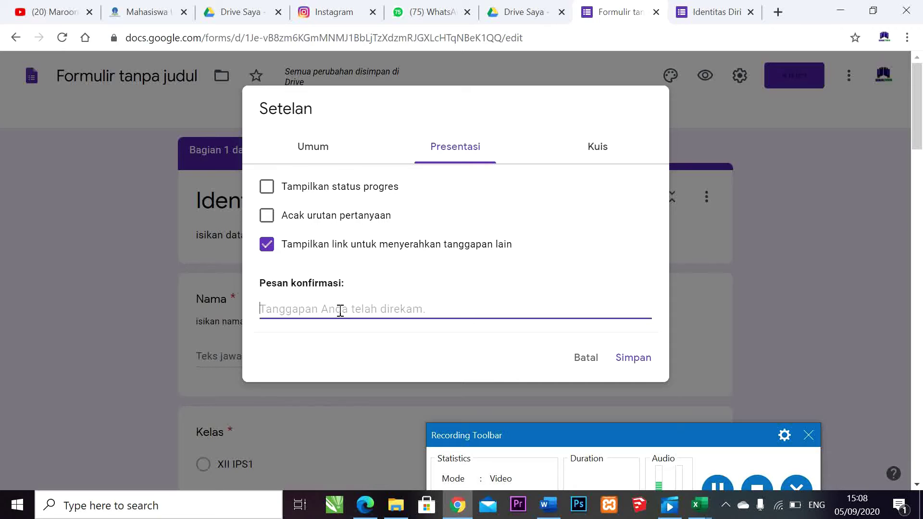
pyautogui.write('teri')
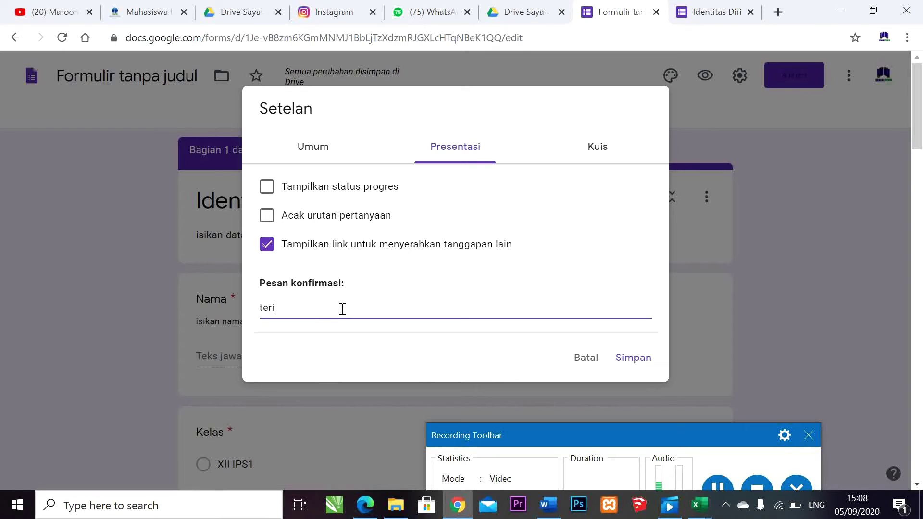
pyautogui.write('makasih sudah melak')
pyautogui.press('BackSpace')
pyautogui.write('ukan')
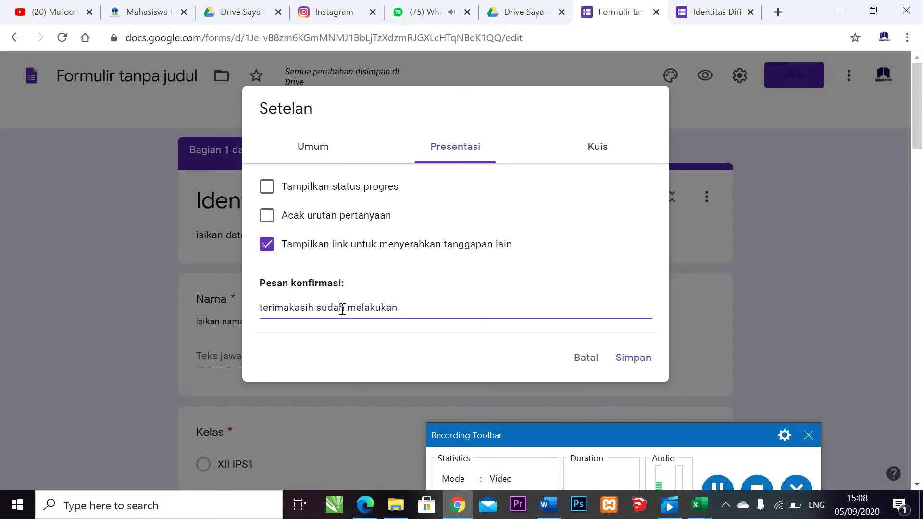
pyautogui.press('BackSpace')
pyautogui.press('BackSpace')
pyautogui.press('BackSpace')
pyautogui.press('BackSpace')
pyautogui.press('BackSpace')
pyautogui.press('BackSpace')
pyautogui.press('BackSpace')
pyautogui.write('Menjawab soal dengan jujur')
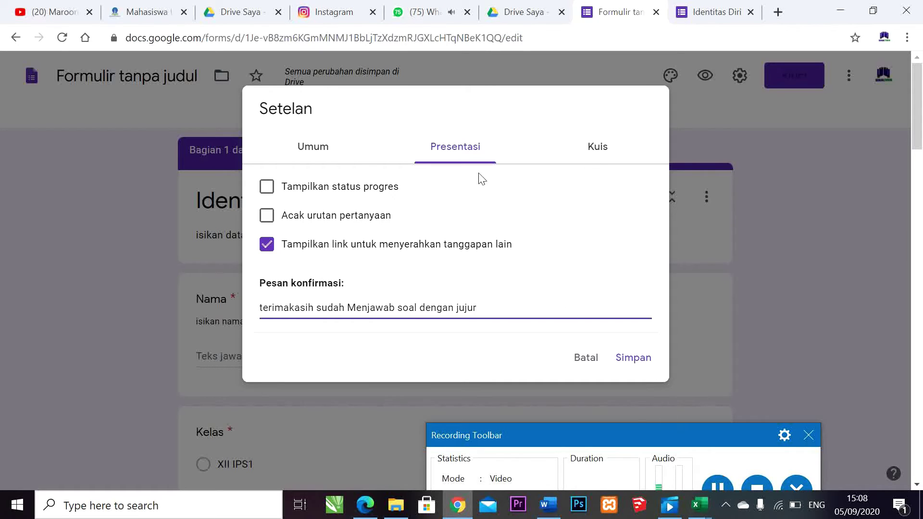
pyautogui.click(596, 147)
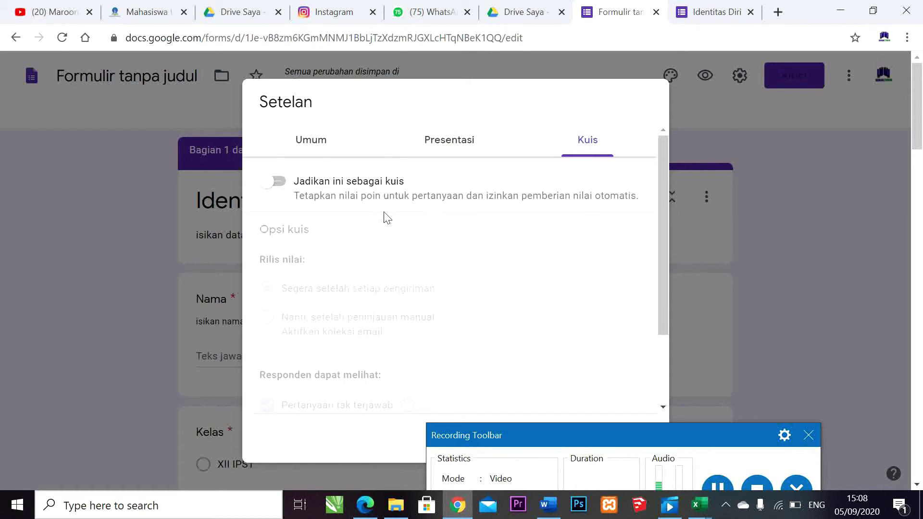
# Step: Switch on 'Jadikan ini sebagai kuis' and save the quiz settings
pyautogui.scroll(-2, 386, 217)
pyautogui.scroll(2, 336, 207)
pyautogui.click(281, 186)
pyautogui.scroll(-6, 450, 231)
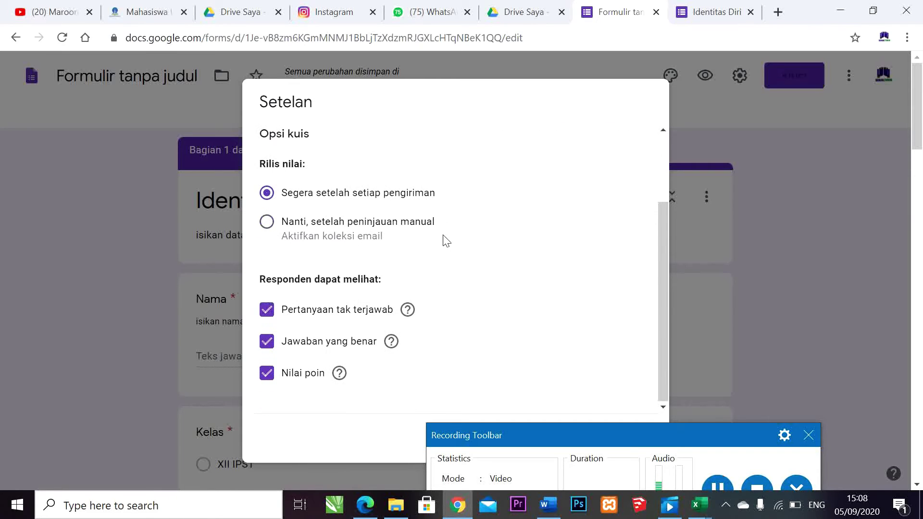
pyautogui.moveTo(726, 438); pyautogui.dragTo(729, 497)
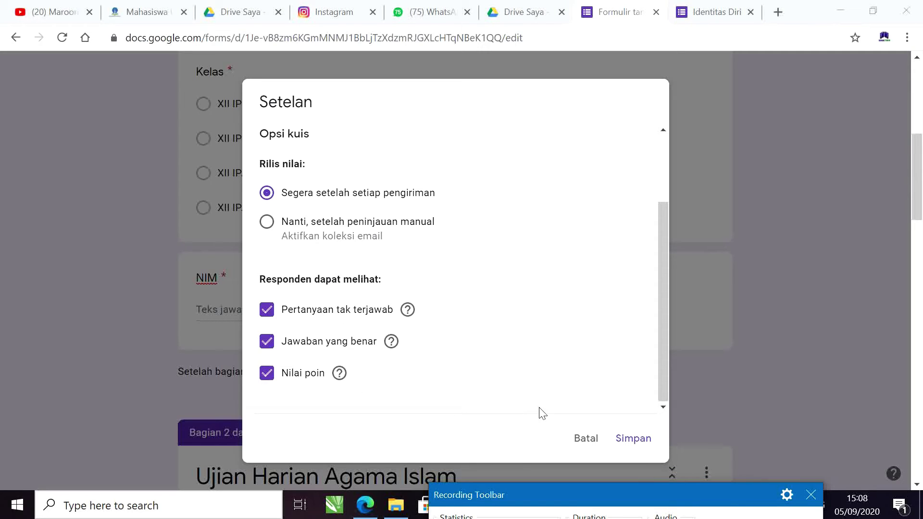
pyautogui.click(633, 439)
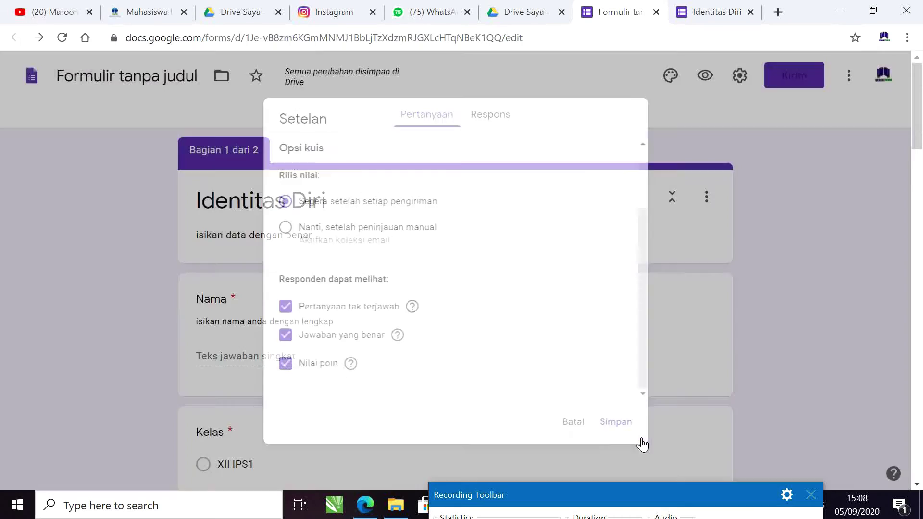
pyautogui.scroll(-12, 388, 232)
pyautogui.scroll(-6, 270, 140)
pyautogui.scroll(3, 308, 183)
pyautogui.click(426, 258)
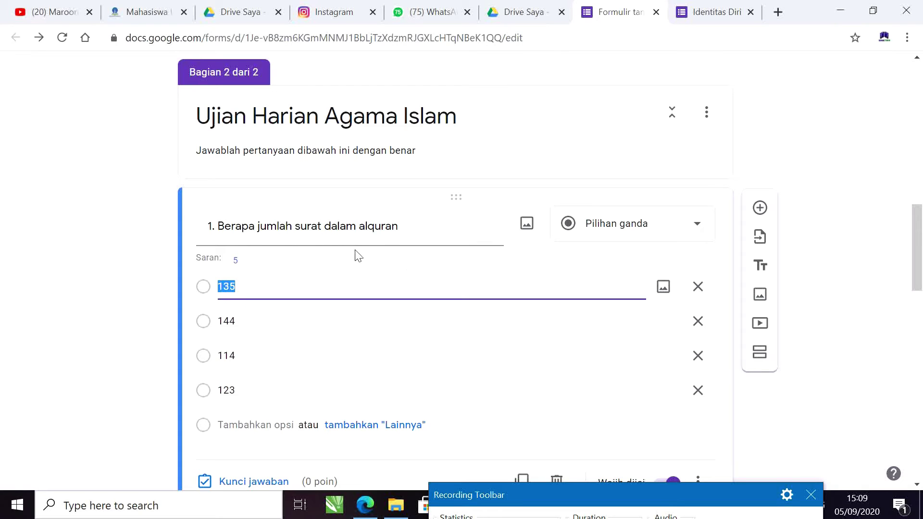
# Step: Open question 1's answer key and enter its point value
pyautogui.scroll(-2, 390, 277)
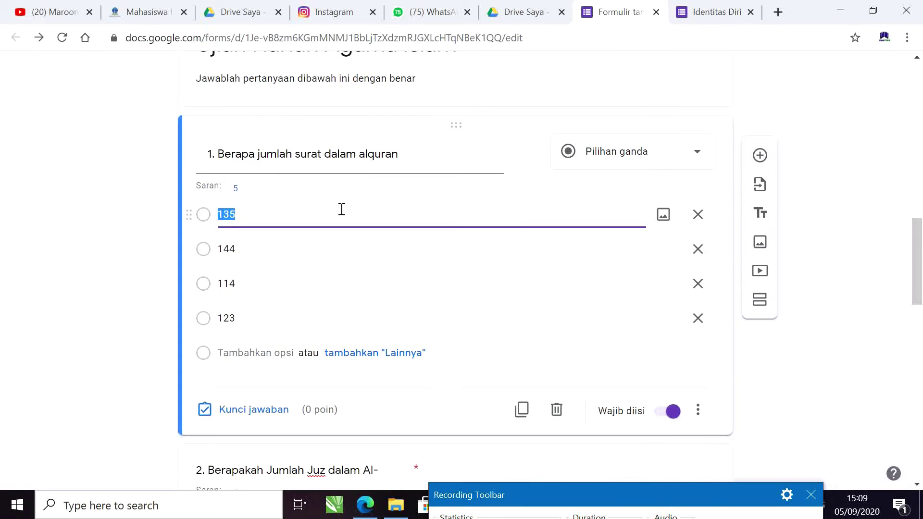
pyautogui.click(267, 412)
pyautogui.write('1')
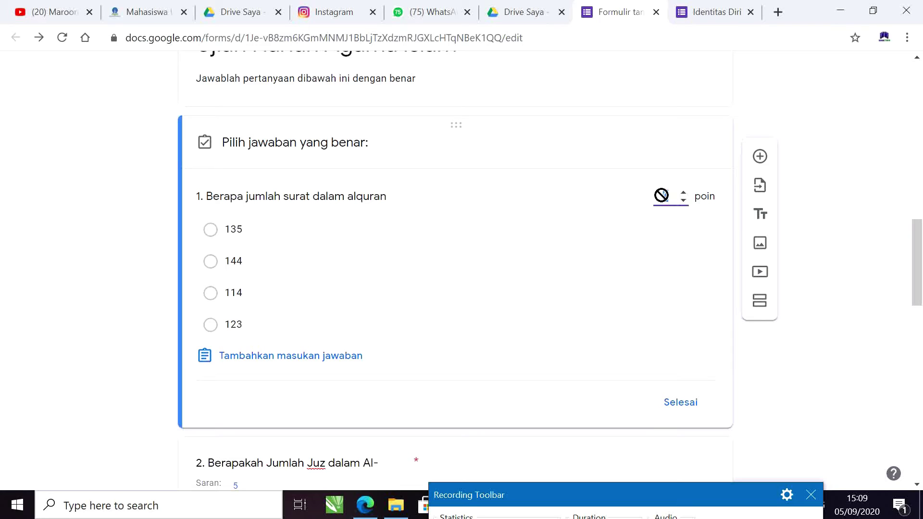
pyautogui.write('20')
# Step: Mark 114 as the only correct answer for question 1
pyautogui.click(207, 261)
pyautogui.click(208, 294)
pyautogui.click(211, 262)
pyautogui.scroll(-1, 281, 308)
pyautogui.scroll(-2, 216, 217)
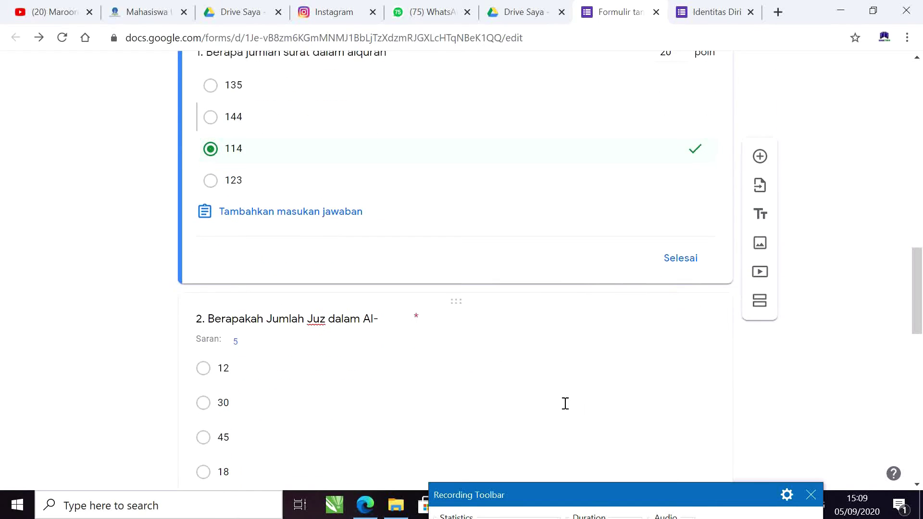
pyautogui.moveTo(601, 464)
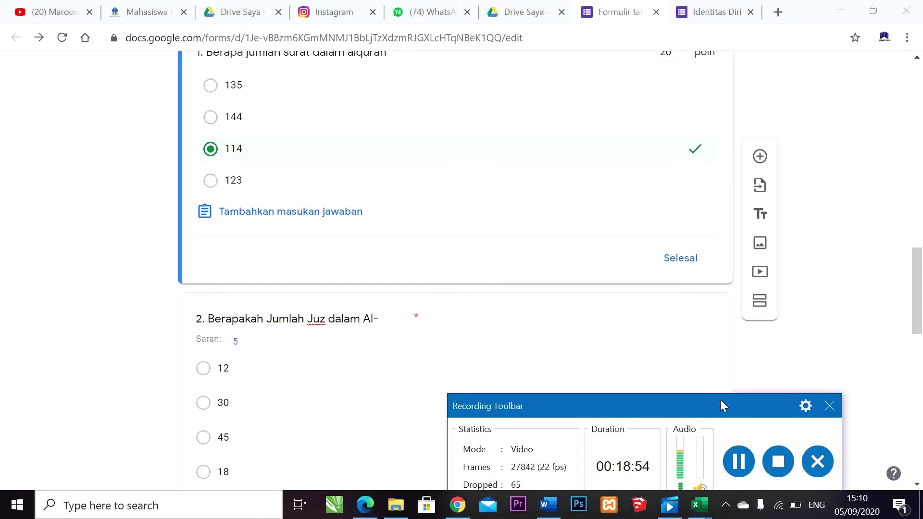
pyautogui.scroll(3, 366, 181)
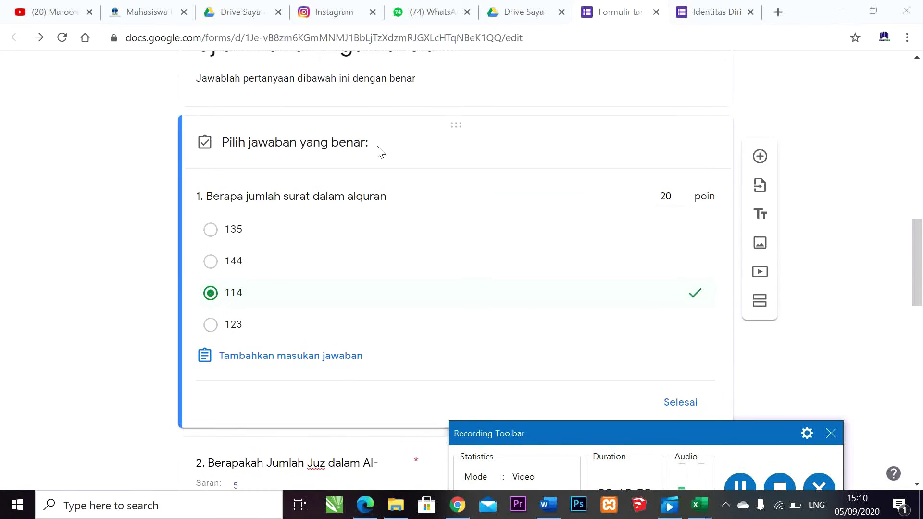
pyautogui.scroll(-2, 692, 297)
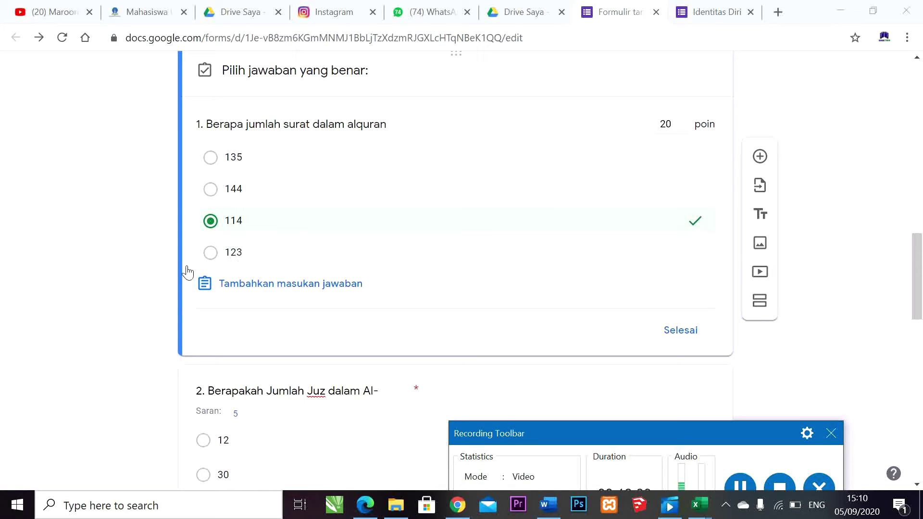
pyautogui.click(283, 286)
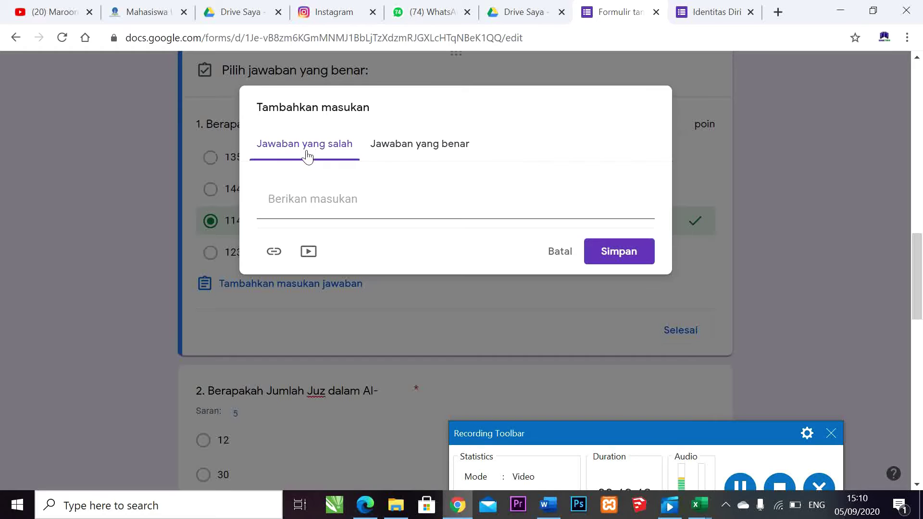
# Step: Save question 1's wrong-answer feedback 'iman anda kurang' and correct-answer feedback 'selamat jawaban anda benar'
pyautogui.click(321, 201)
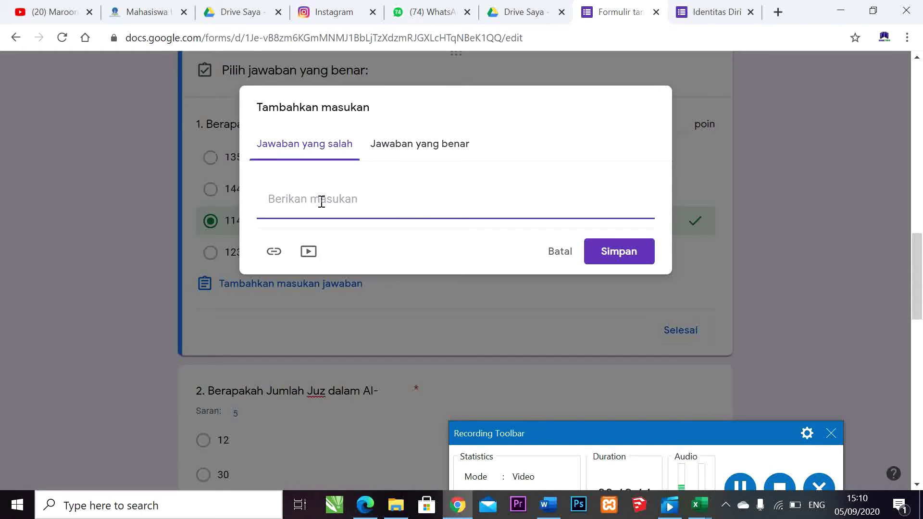
pyautogui.write('iman anda kurang')
pyautogui.click(404, 144)
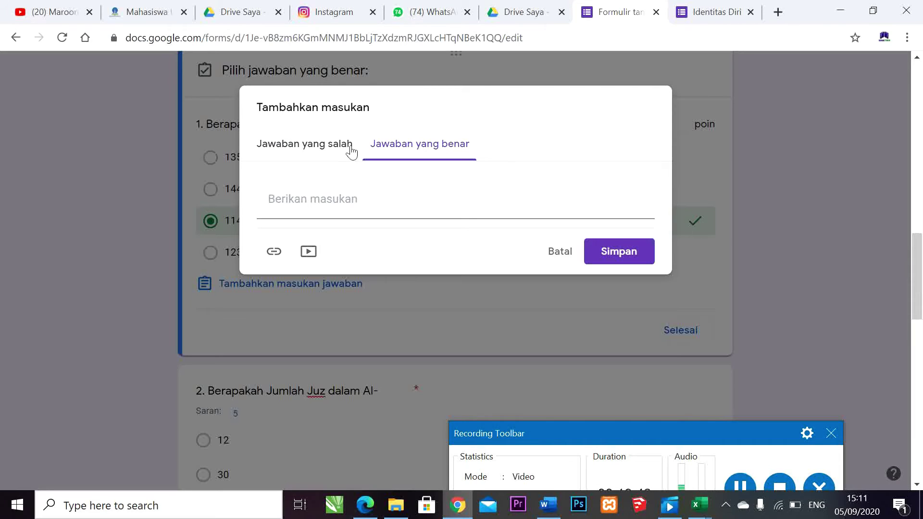
pyautogui.click(362, 197)
pyautogui.write('selama')
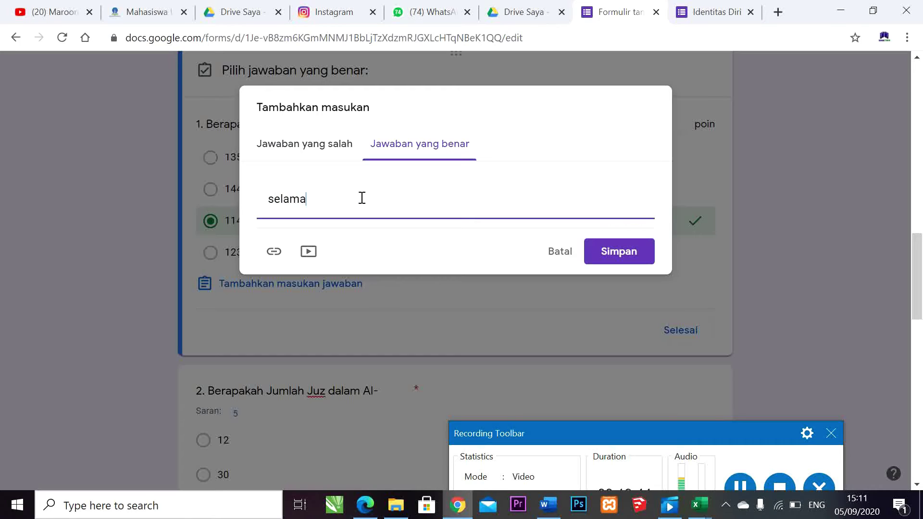
pyautogui.write('t anda')
pyautogui.press('BackSpace')
pyautogui.press('BackSpace')
pyautogui.press('BackSpace')
pyautogui.press('BackSpace')
pyautogui.press('BackSpace')
pyautogui.press('BackSpace')
pyautogui.write('jawaban anda bene')
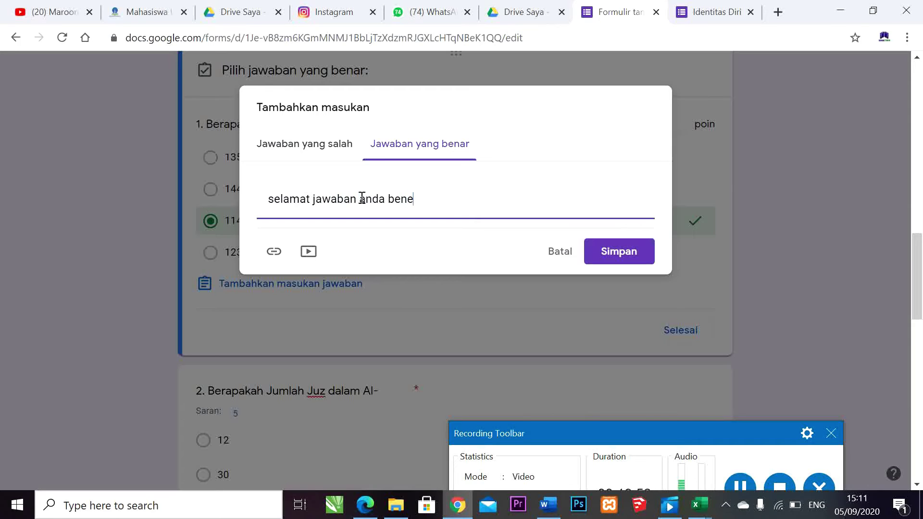
pyautogui.click(619, 250)
pyautogui.scroll(-4, 509, 226)
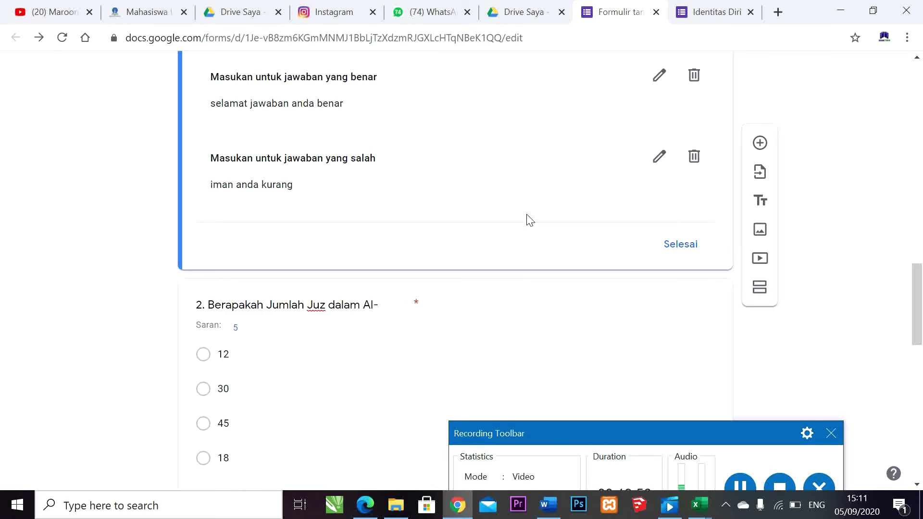
pyautogui.scroll(-4, 529, 220)
# Step: Give question 3 a 20-point answer key with toleransi as the correct choice
pyautogui.click(318, 139)
pyautogui.scroll(-4, 319, 145)
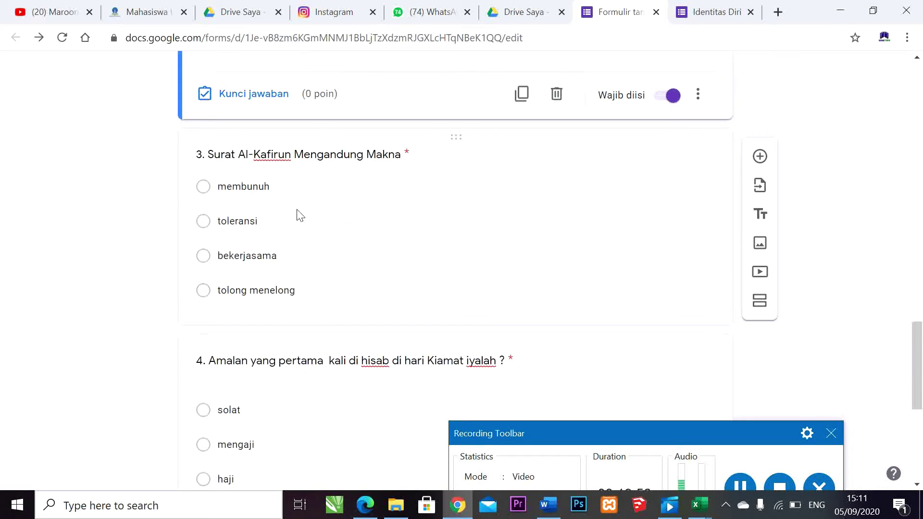
pyautogui.click(250, 219)
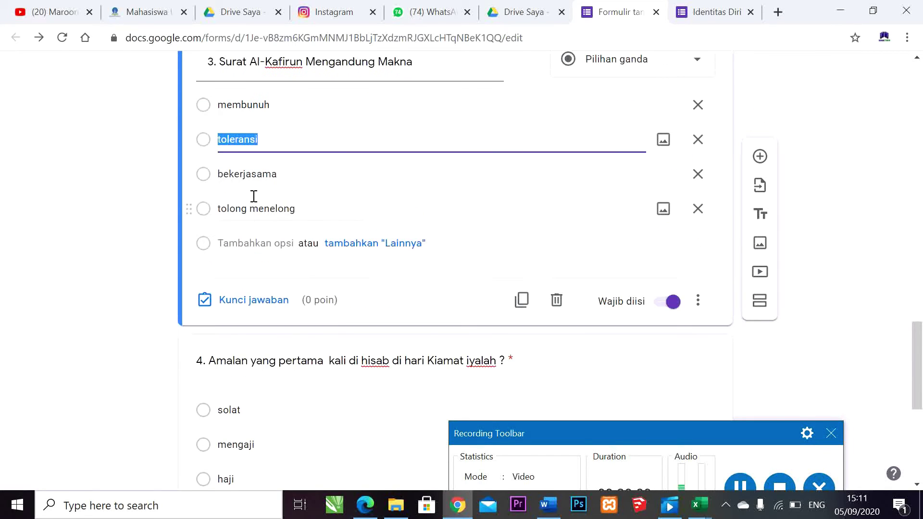
pyautogui.scroll(3, 289, 191)
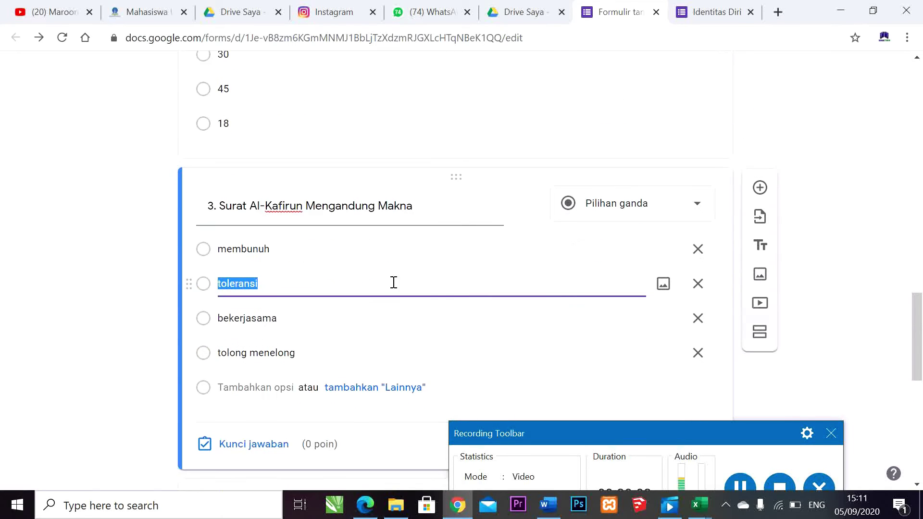
pyautogui.scroll(-3, 254, 255)
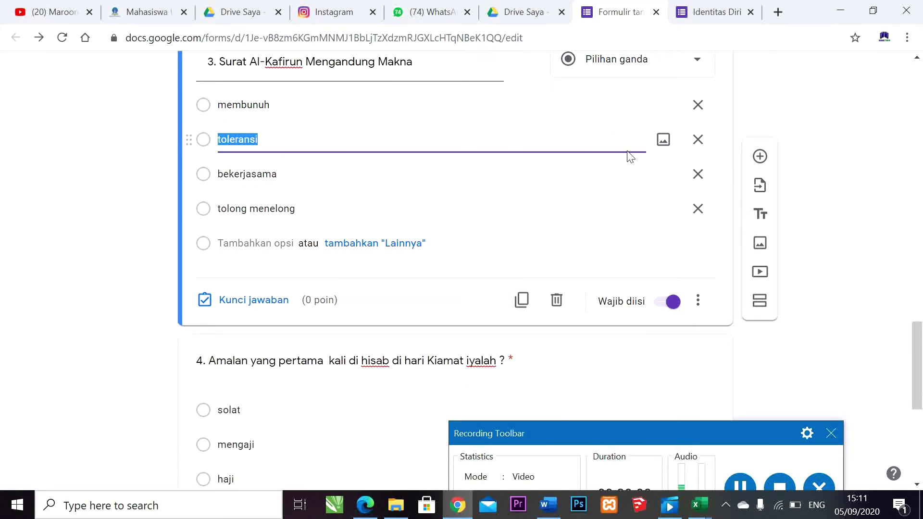
pyautogui.click(243, 306)
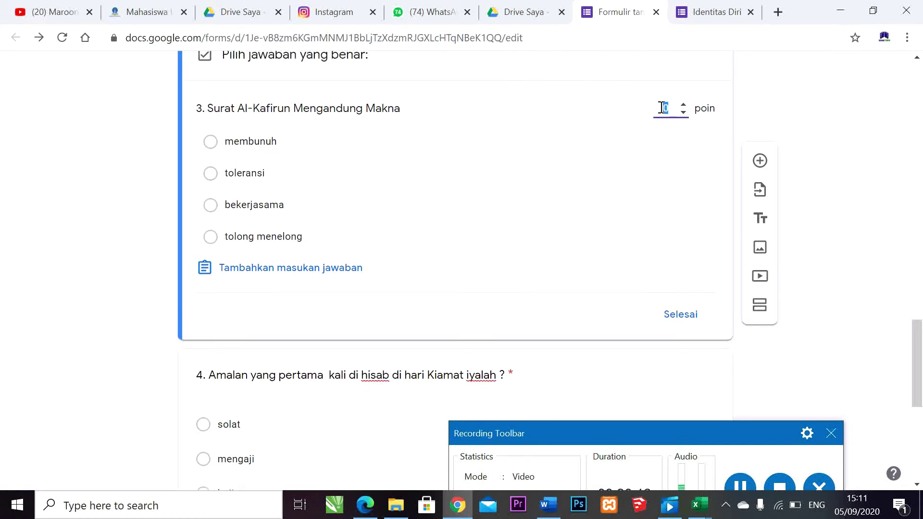
pyautogui.write('20')
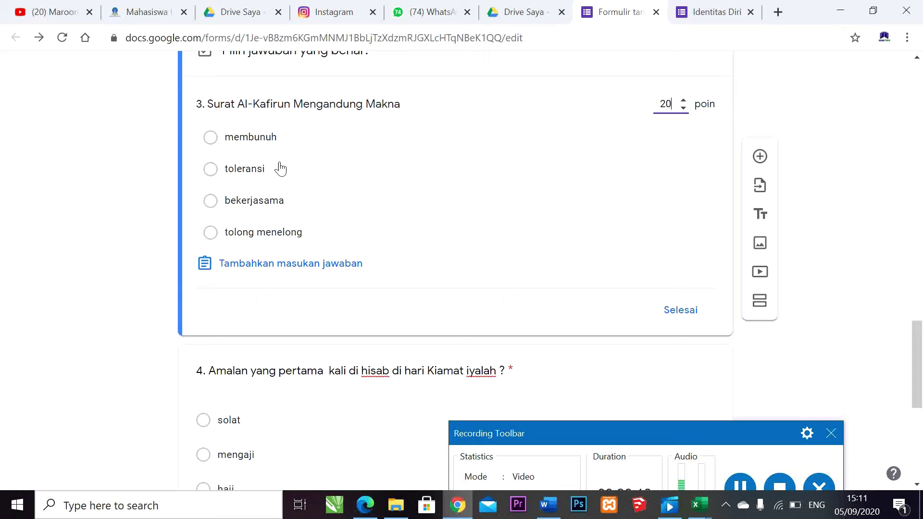
pyautogui.click(242, 176)
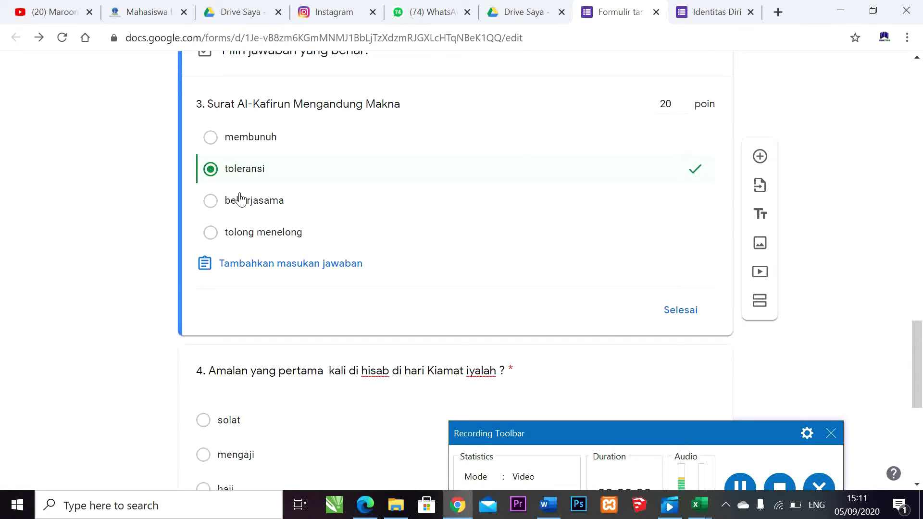
# Step: Close question 3's answer key and mark solat correct for question 4
pyautogui.click(697, 313)
pyautogui.scroll(-5, 693, 289)
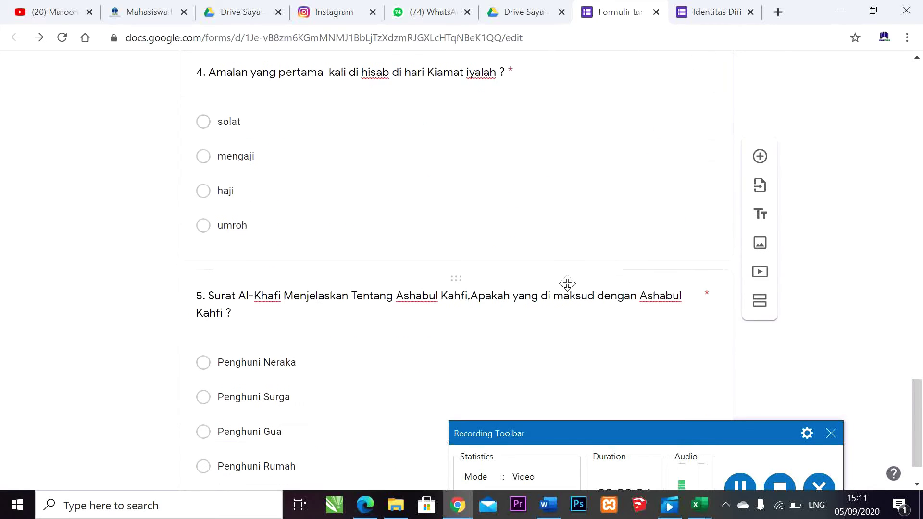
pyautogui.click(422, 226)
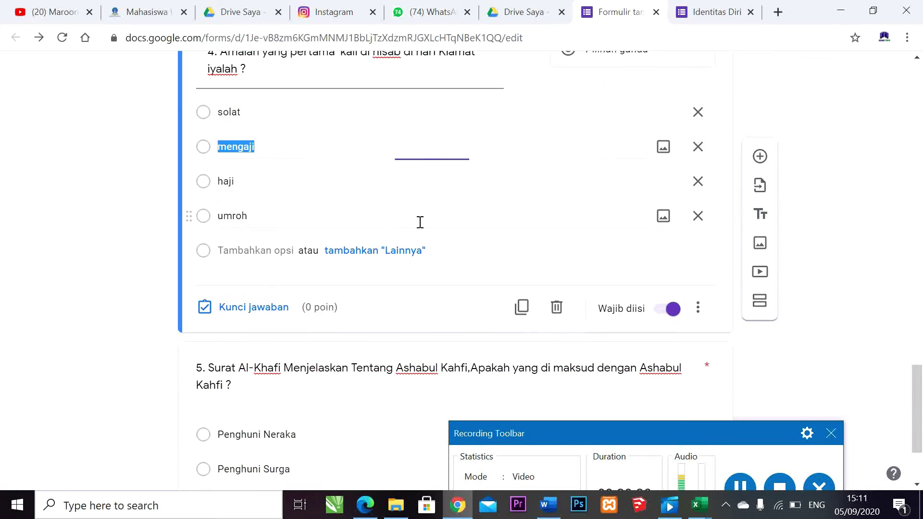
pyautogui.click(253, 378)
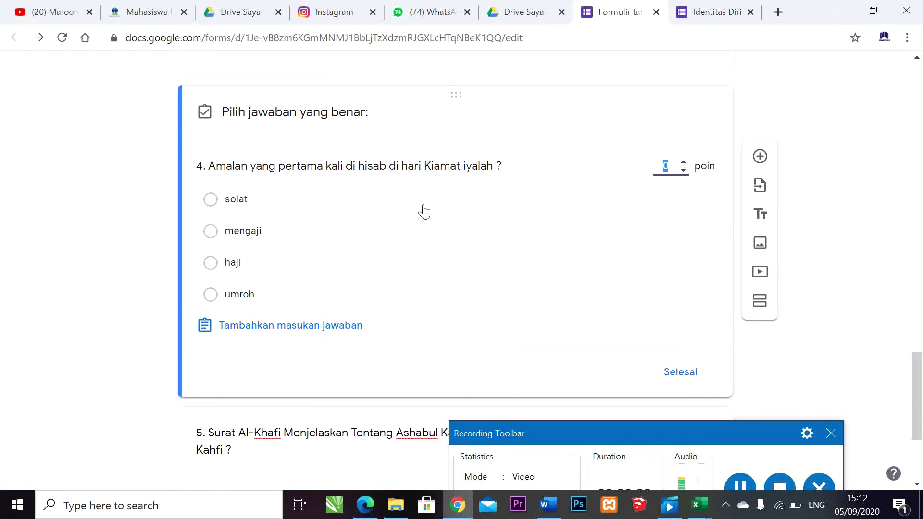
pyautogui.click(235, 209)
pyautogui.scroll(-3, 595, 309)
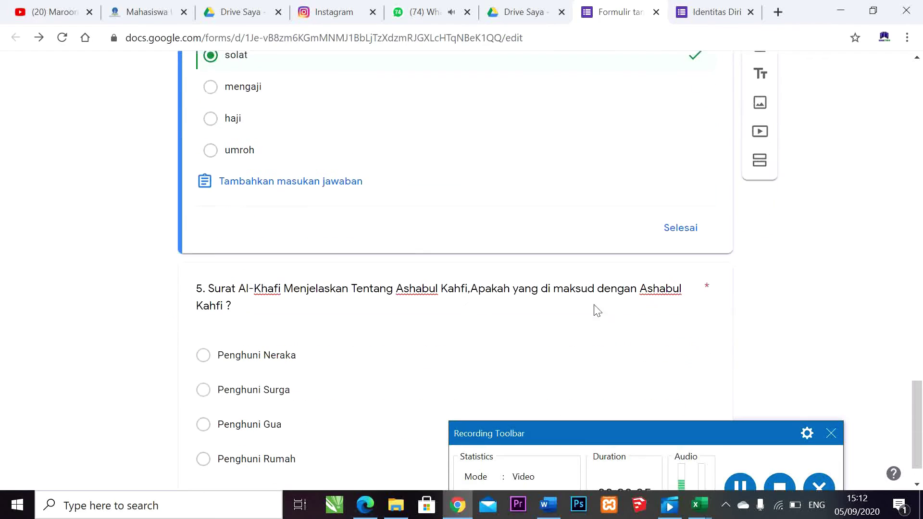
pyautogui.click(682, 229)
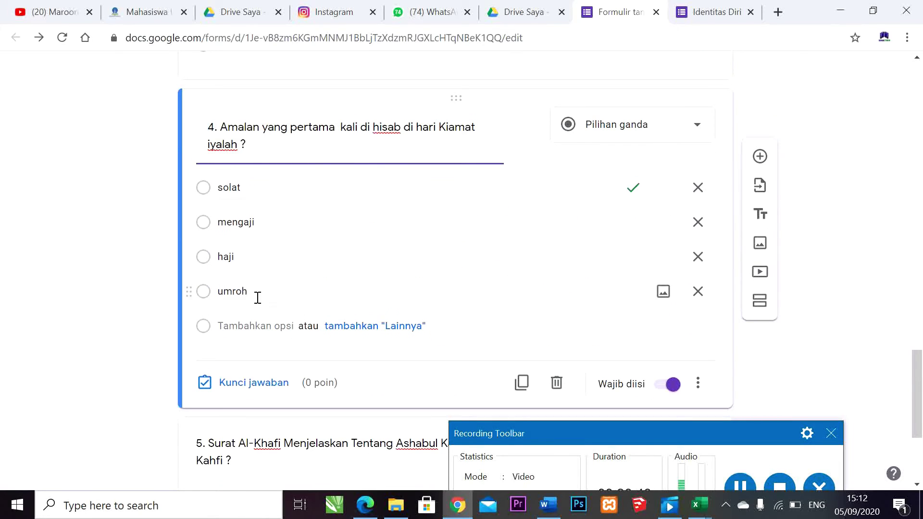
# Step: Recheck question 4's answer key so it stays at 20 points
pyautogui.scroll(-1, 257, 297)
pyautogui.scroll(1, 630, 227)
pyautogui.click(254, 383)
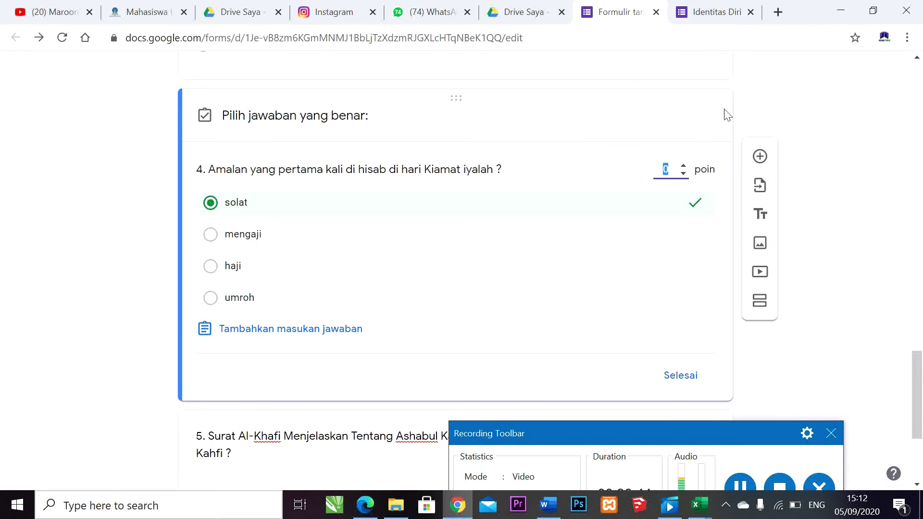
pyautogui.click(681, 375)
pyautogui.scroll(-2, 625, 327)
pyautogui.scroll(-1, 610, 308)
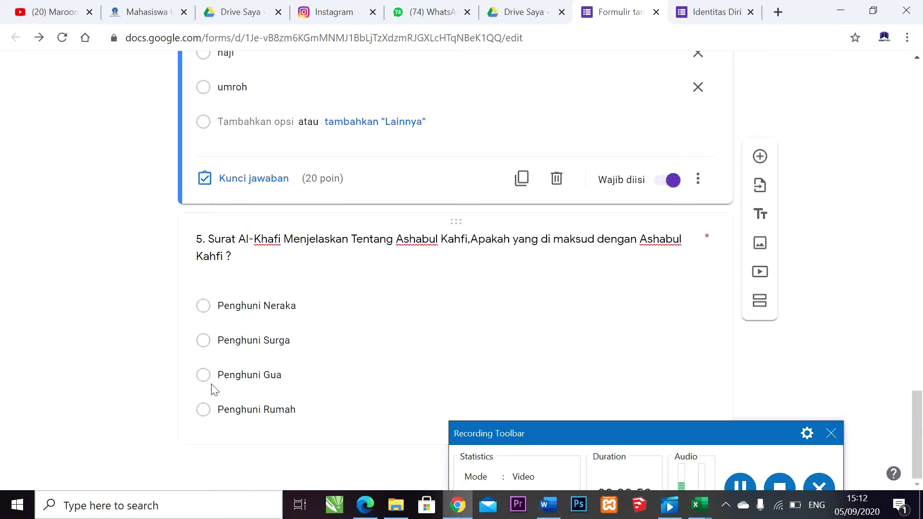
# Step: Open question 5's answer key and discard the feedback dialog
pyautogui.scroll(1, 289, 365)
pyautogui.click(335, 334)
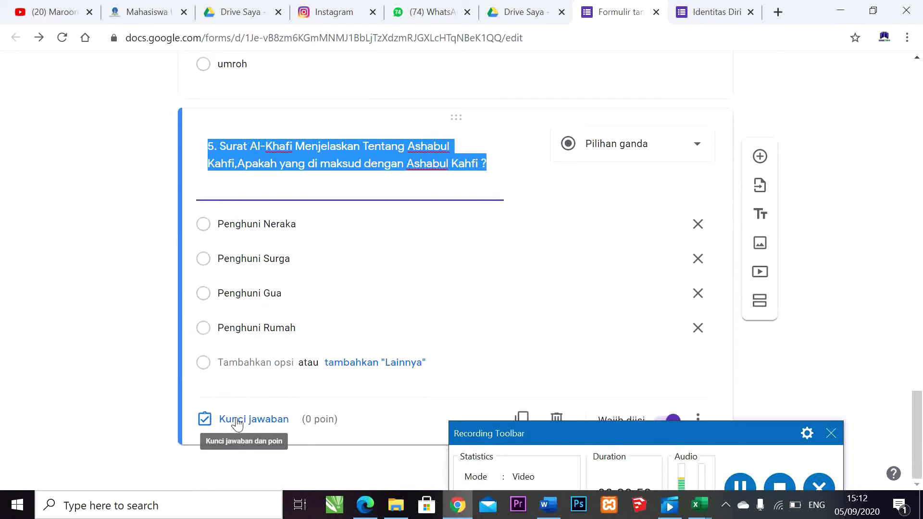
pyautogui.click(237, 423)
pyautogui.click(294, 406)
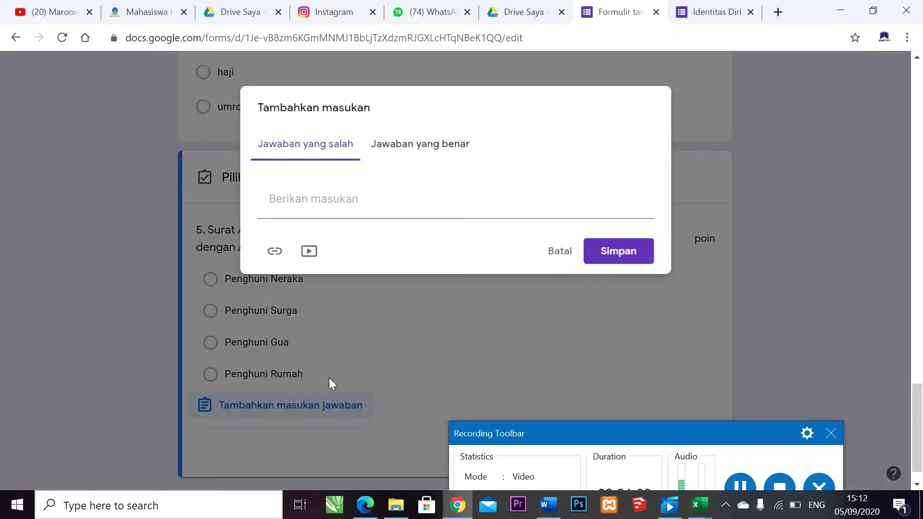
pyautogui.click(559, 252)
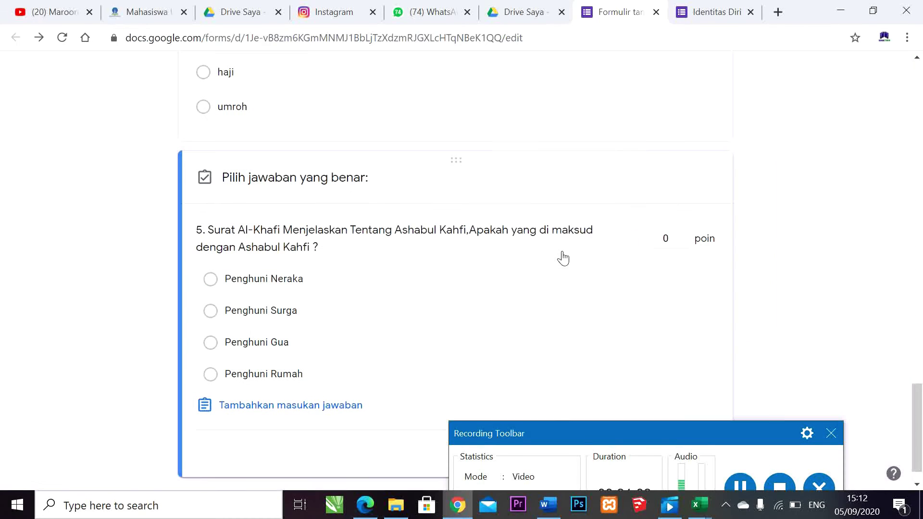
# Step: Set question 5 to 20 points with Penghuni Gua as the correct answer
pyautogui.click(683, 239)
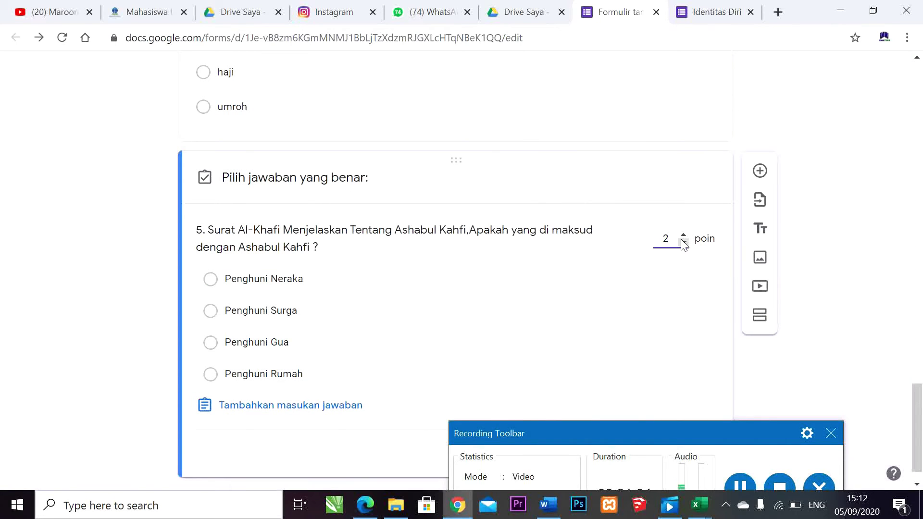
pyautogui.write('20')
pyautogui.click(241, 342)
pyautogui.scroll(-1, 410, 294)
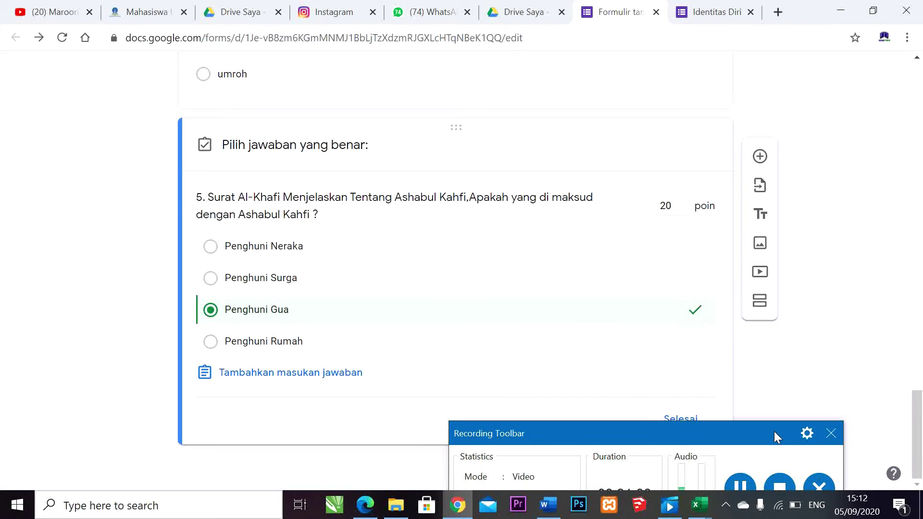
pyautogui.moveTo(774, 436); pyautogui.dragTo(781, 488)
pyautogui.click(673, 422)
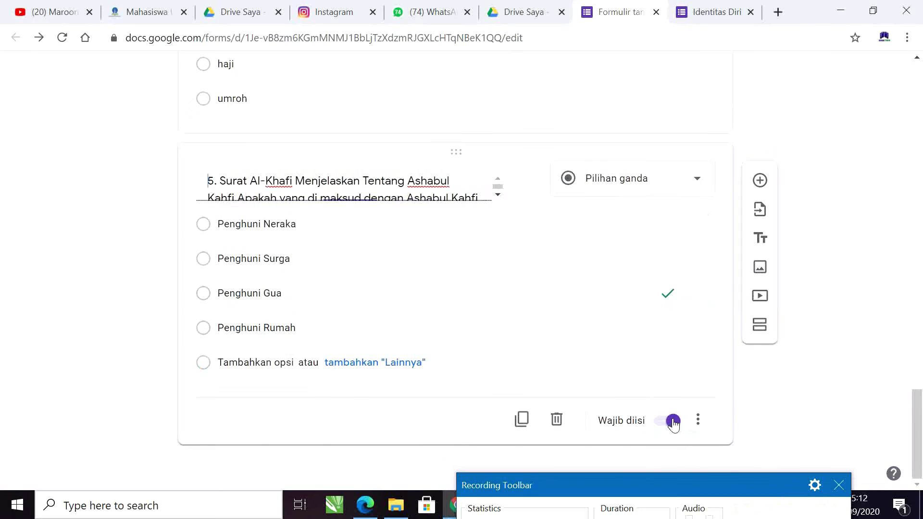
pyautogui.scroll(4, 525, 278)
pyautogui.scroll(-5, 521, 274)
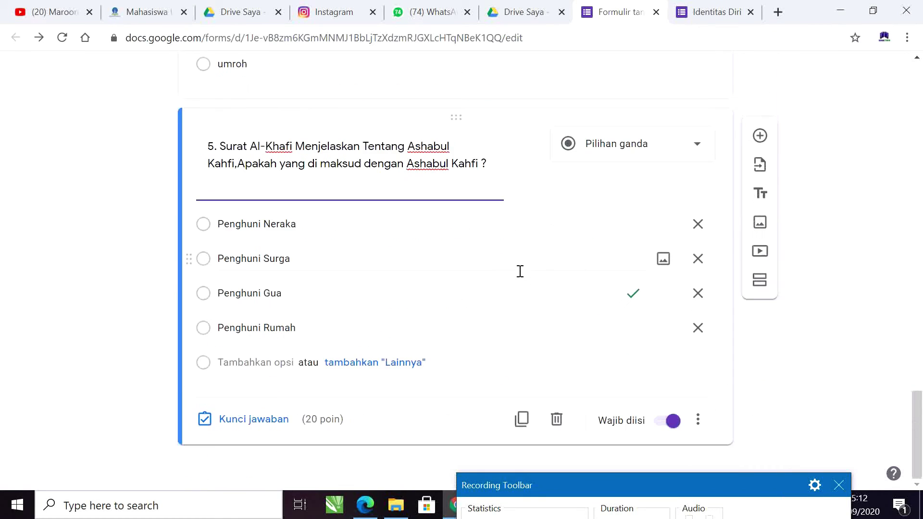
pyautogui.scroll(2, 544, 367)
pyautogui.scroll(2, 335, 222)
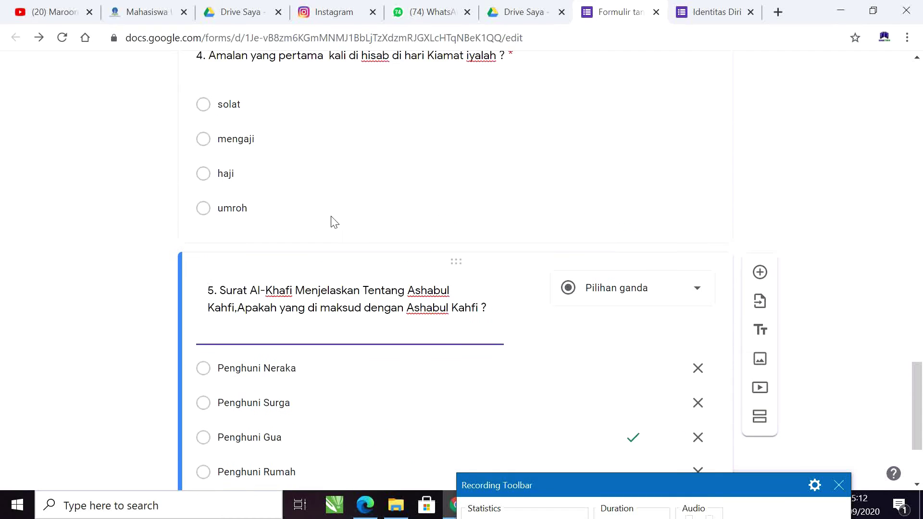
pyautogui.scroll(-3, 330, 211)
pyautogui.scroll(3, 331, 210)
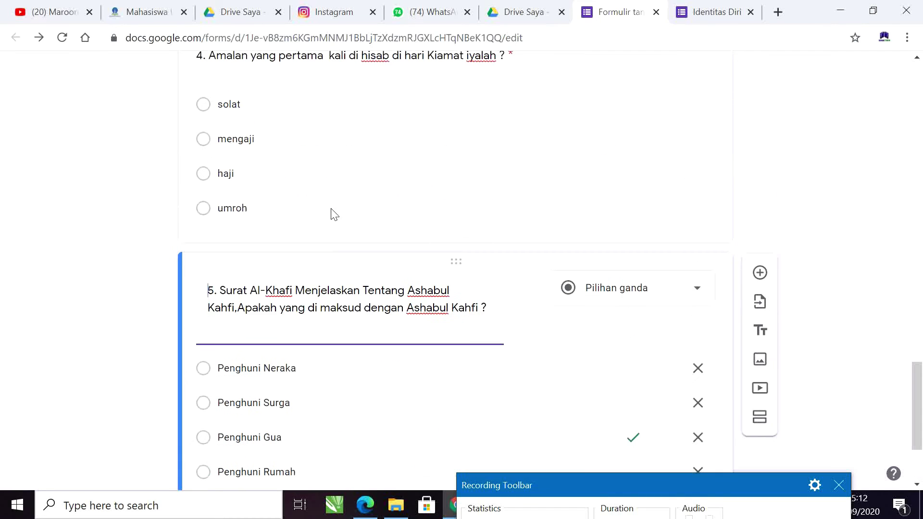
# Step: Select question 2 and set its answer key to 20 points
pyautogui.scroll(-3, 358, 179)
pyautogui.scroll(3, 356, 180)
pyautogui.click(358, 180)
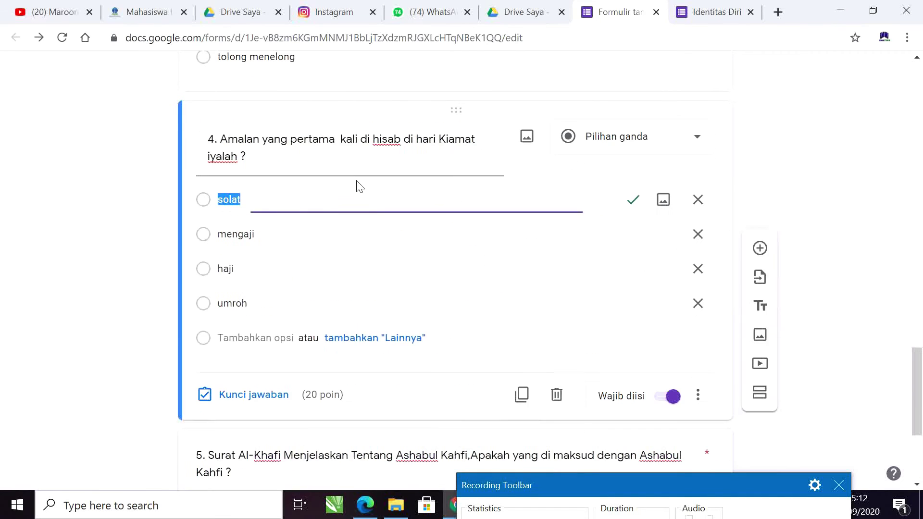
pyautogui.scroll(-1, 357, 185)
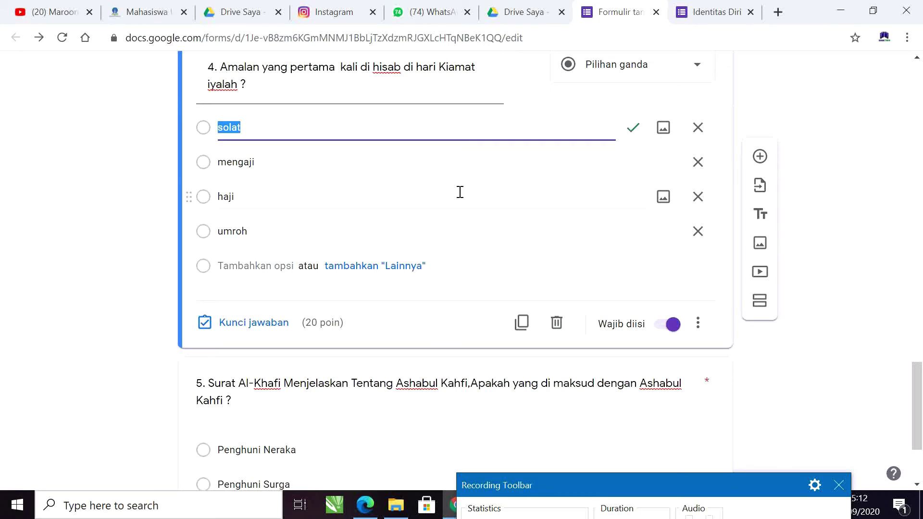
pyautogui.scroll(6, 439, 138)
pyautogui.click(437, 201)
pyautogui.scroll(4, 428, 200)
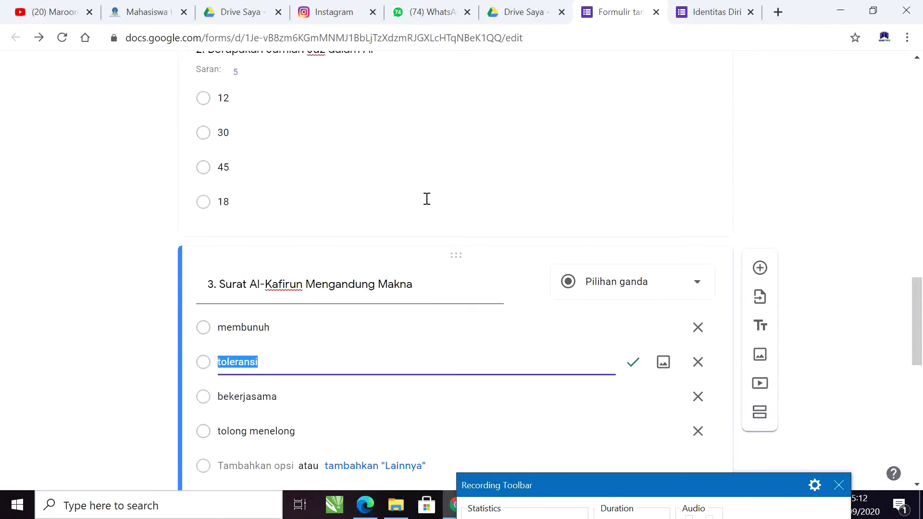
pyautogui.click(421, 150)
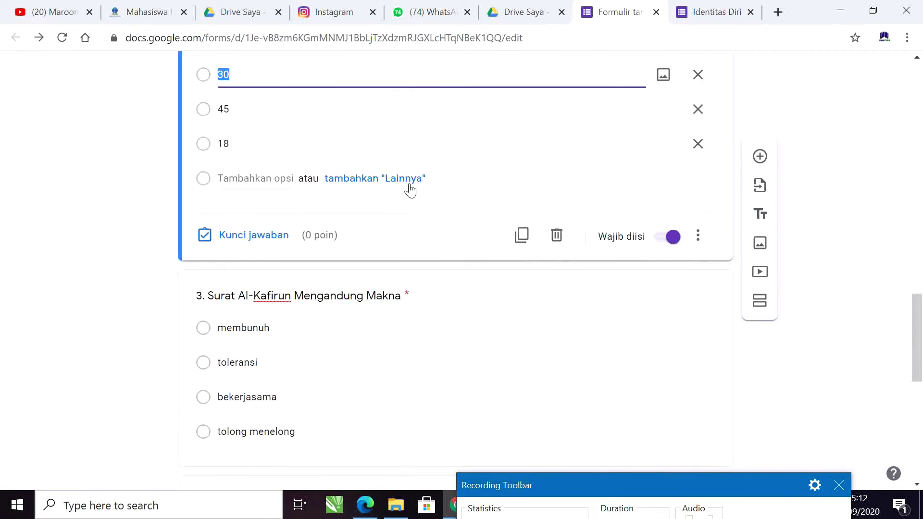
pyautogui.click(259, 236)
pyautogui.scroll(4, 433, 230)
pyautogui.scroll(-4, 418, 212)
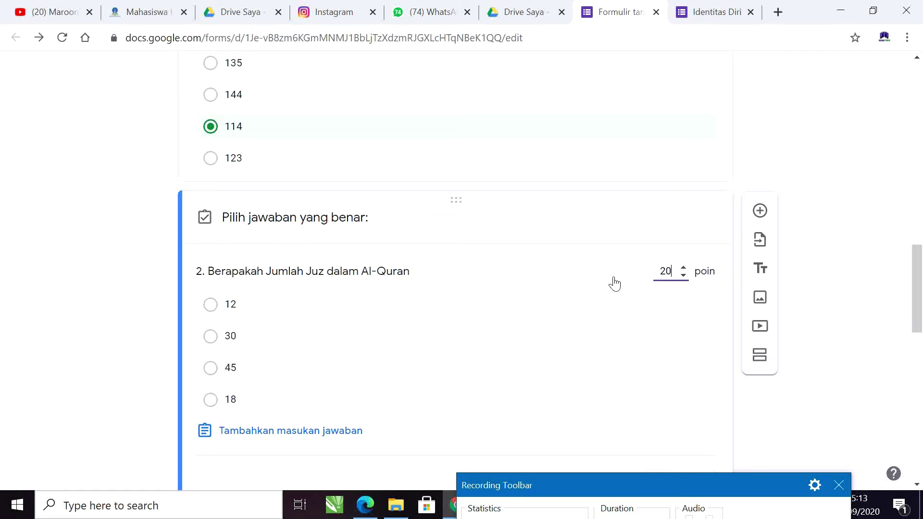
pyautogui.scroll(-4, 612, 282)
pyautogui.click(697, 265)
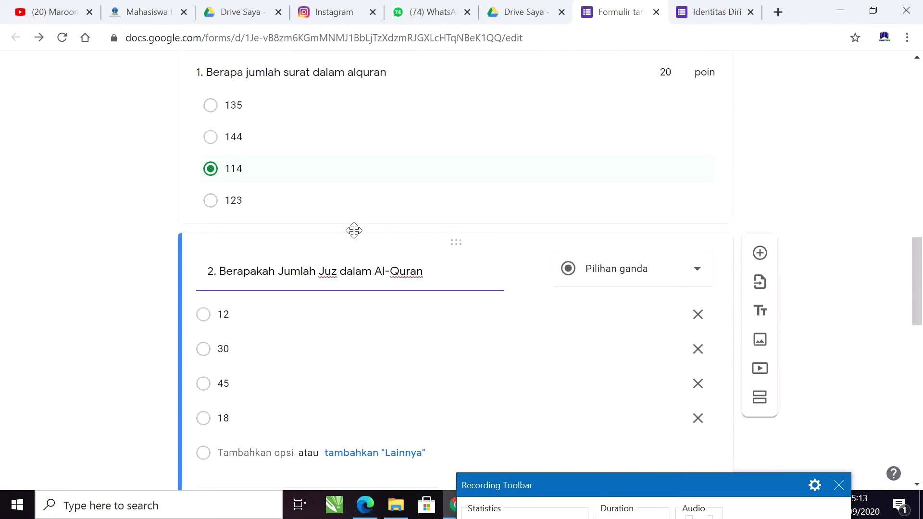
# Step: Mark 30 as question 2's correct answer, bringing the quiz total to 100 points
pyautogui.scroll(2, 340, 233)
pyautogui.scroll(-4, 340, 233)
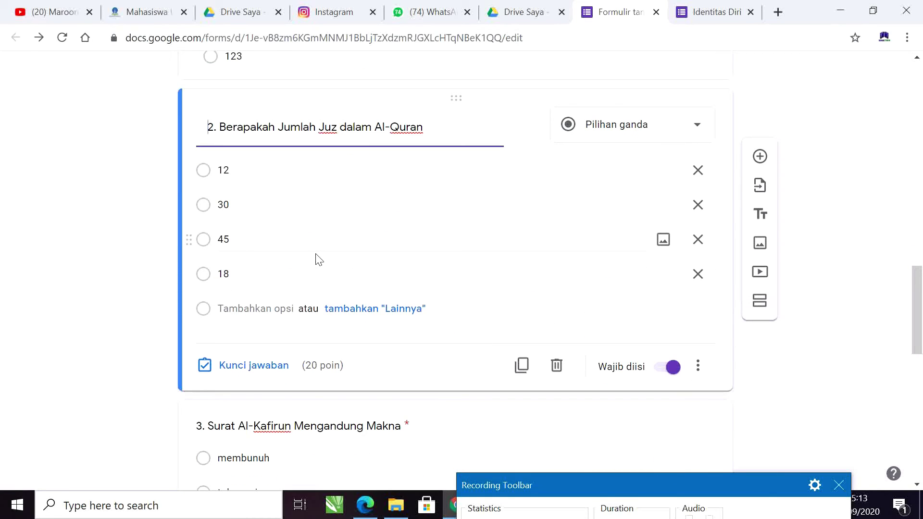
pyautogui.scroll(5, 327, 233)
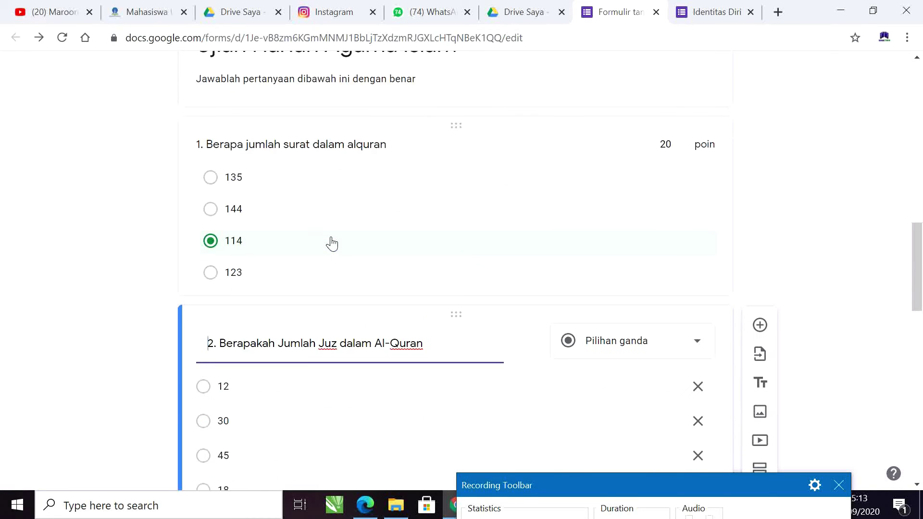
pyautogui.scroll(-3, 330, 243)
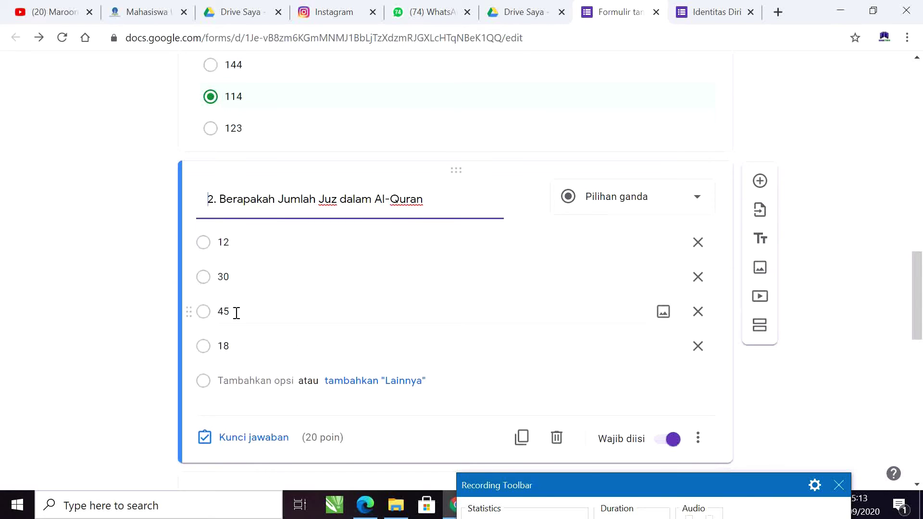
pyautogui.click(229, 439)
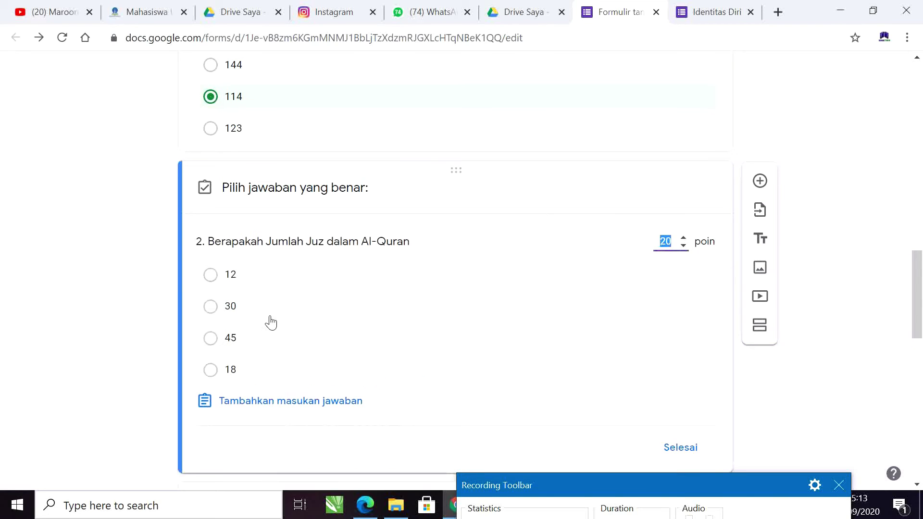
pyautogui.click(210, 306)
pyautogui.scroll(-4, 662, 387)
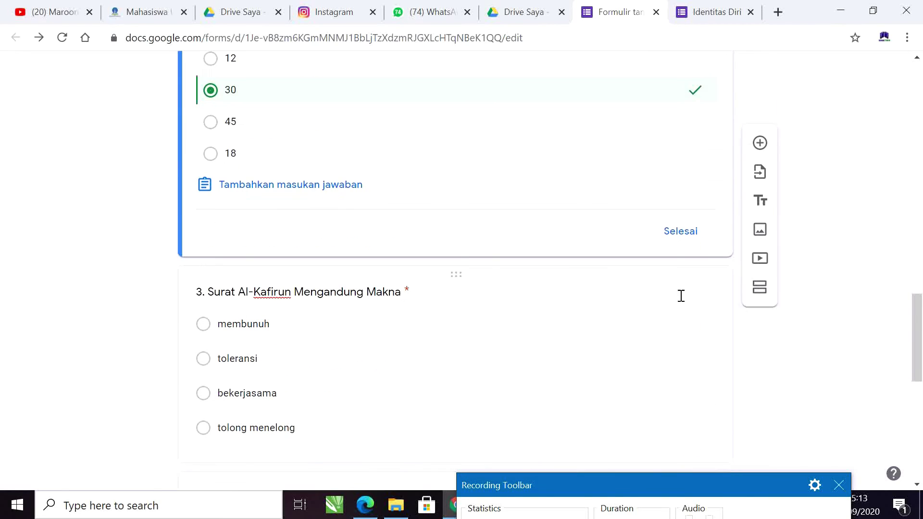
pyautogui.click(681, 232)
pyautogui.scroll(5, 478, 276)
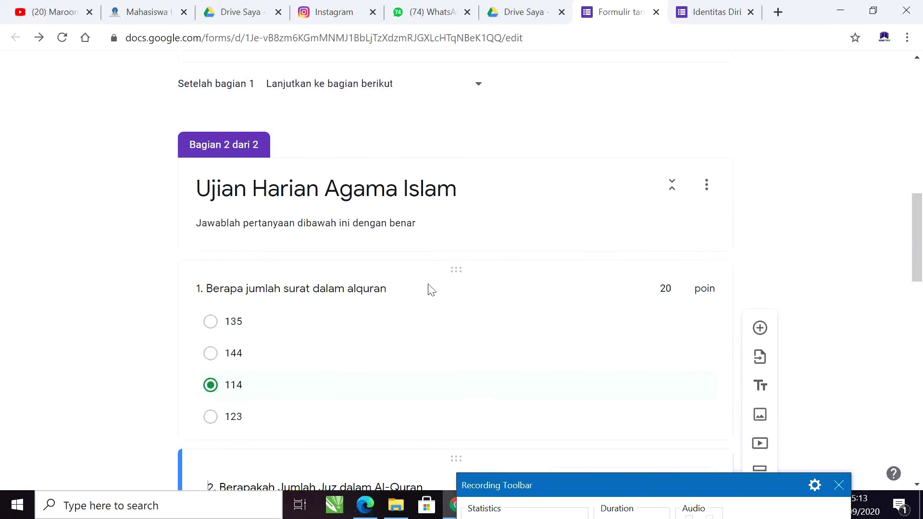
pyautogui.scroll(7, 428, 291)
pyautogui.scroll(6, 433, 281)
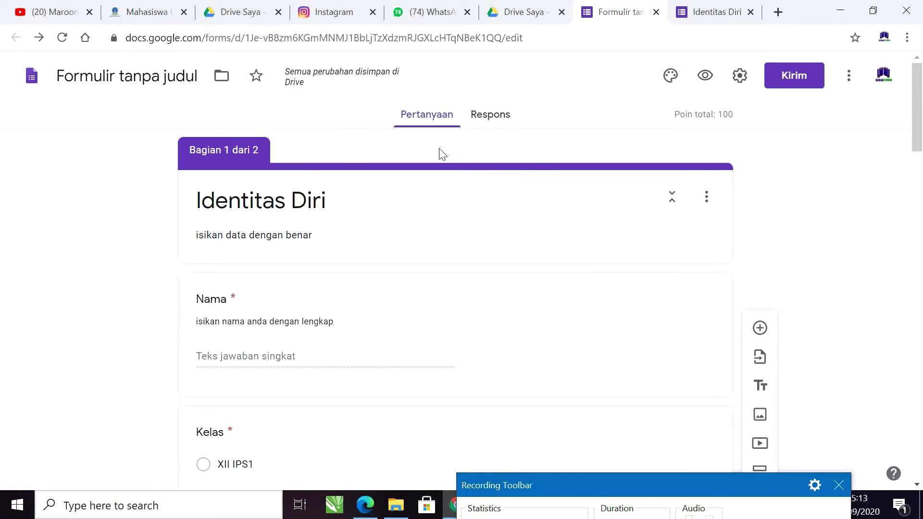
# Step: Open the live Identitas Diri form and begin entering the student's name
pyautogui.click(707, 17)
pyautogui.scroll(5, 466, 157)
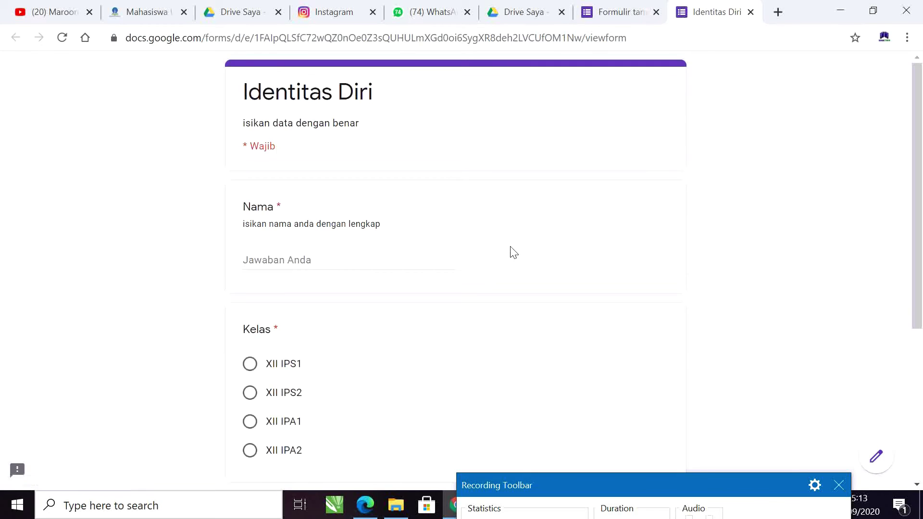
pyautogui.scroll(-5, 515, 259)
pyautogui.scroll(5, 384, 287)
pyautogui.click(289, 255)
pyautogui.write('senja studio')
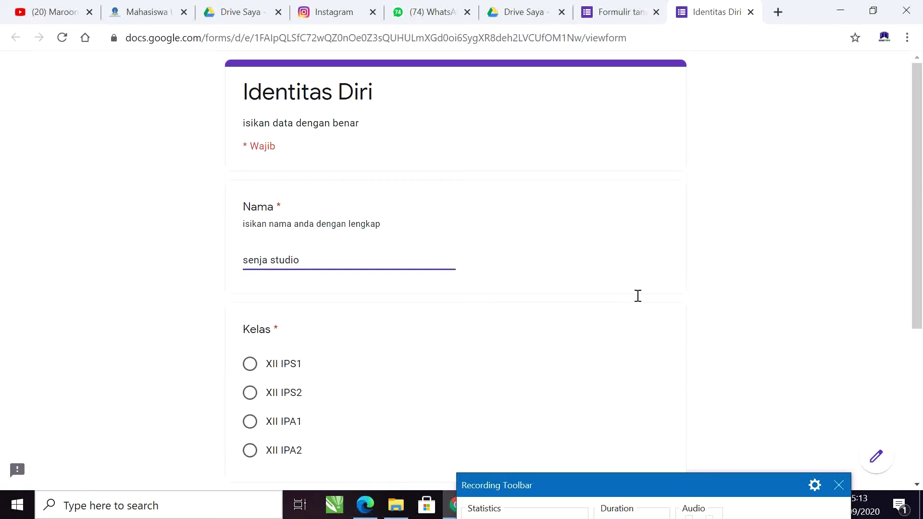
# Step: Choose class XII IPS2, enter the student's NIM, and continue to the quiz
pyautogui.scroll(-5, 529, 327)
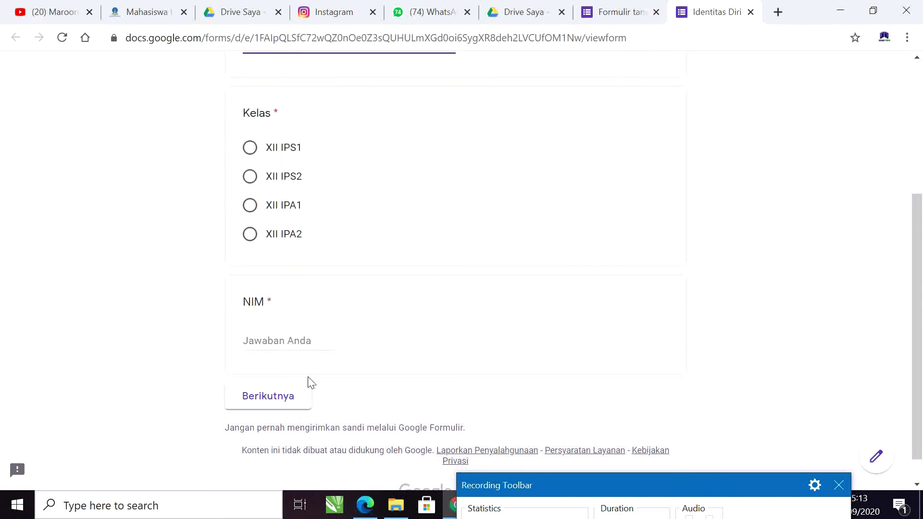
pyautogui.click(251, 176)
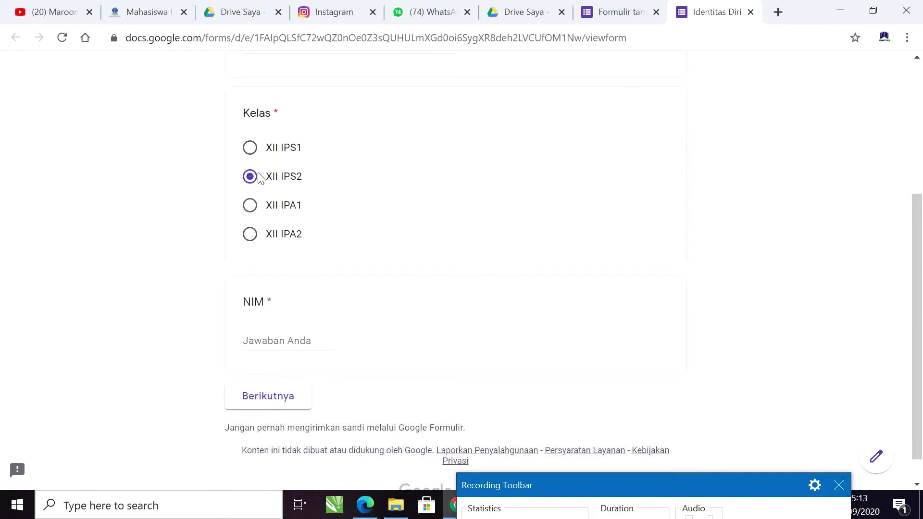
pyautogui.click(275, 339)
pyautogui.write('218978')
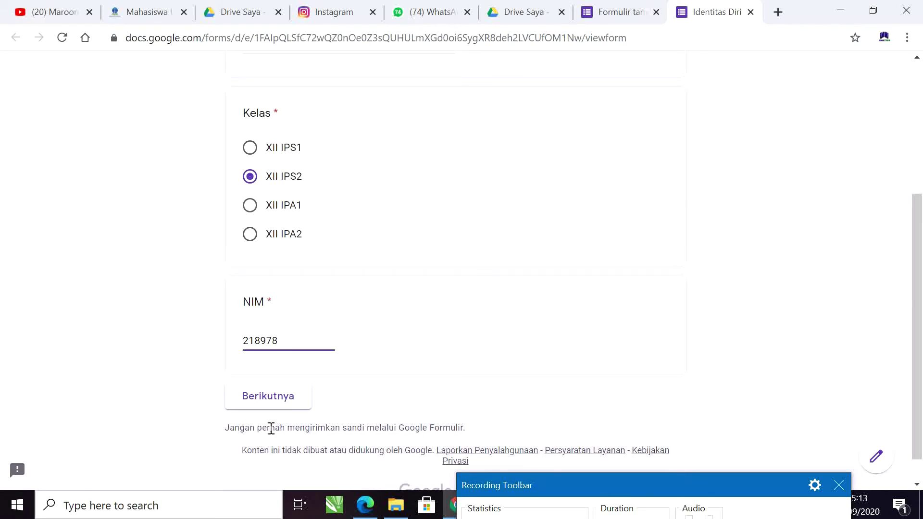
pyautogui.click(290, 399)
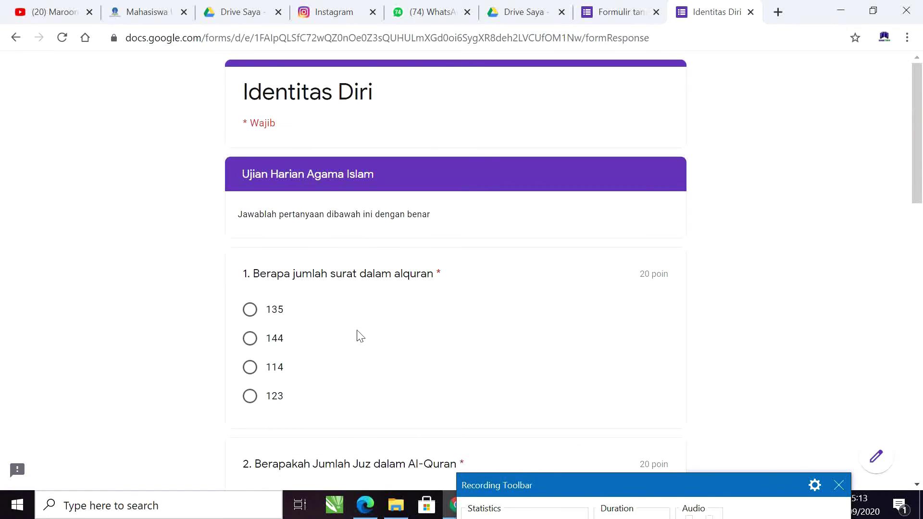
# Step: Answer questions 1–3 with 114, 30 and toleransi
pyautogui.scroll(-3, 361, 337)
pyautogui.scroll(2, 262, 254)
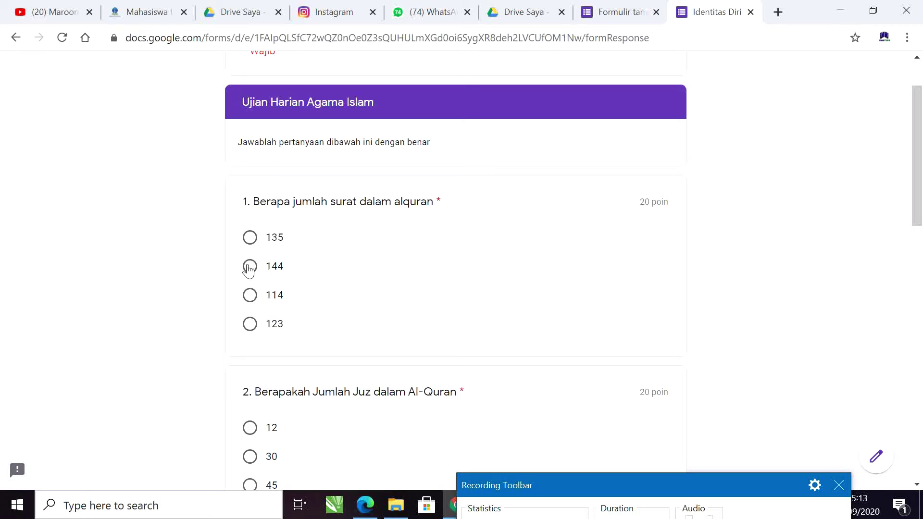
pyautogui.click(250, 295)
pyautogui.scroll(-4, 258, 310)
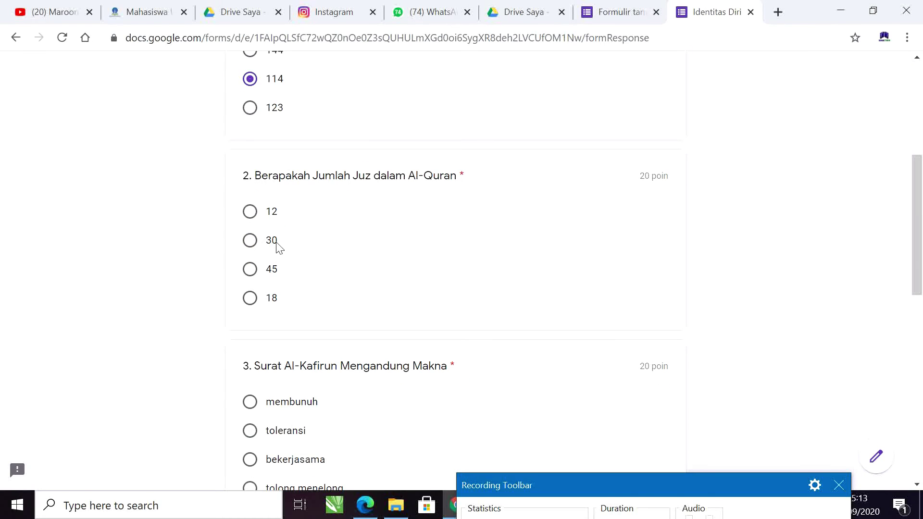
pyautogui.click(265, 244)
pyautogui.scroll(-4, 269, 270)
pyautogui.click(288, 222)
# Step: Answer question 5 with Penghuni Gua, submit, and view the 100/100 score
pyautogui.scroll(-5, 292, 241)
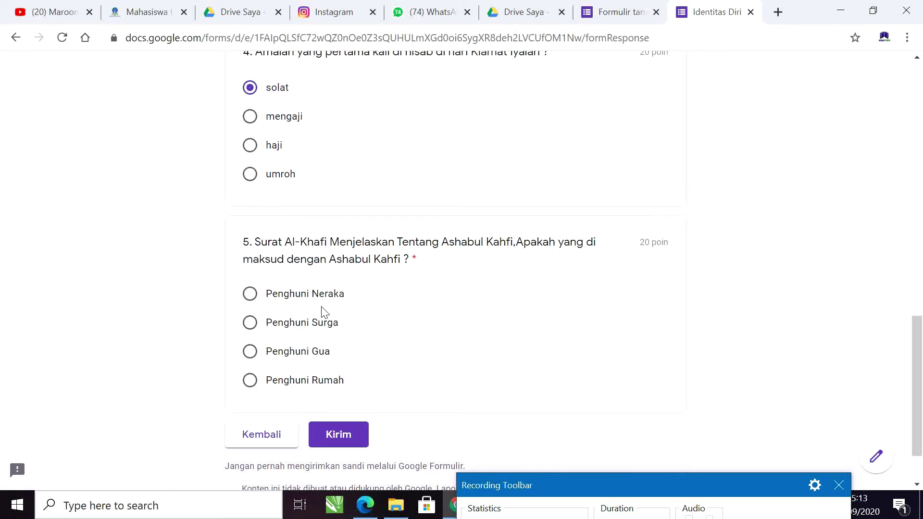
pyautogui.click(292, 360)
pyautogui.click(330, 427)
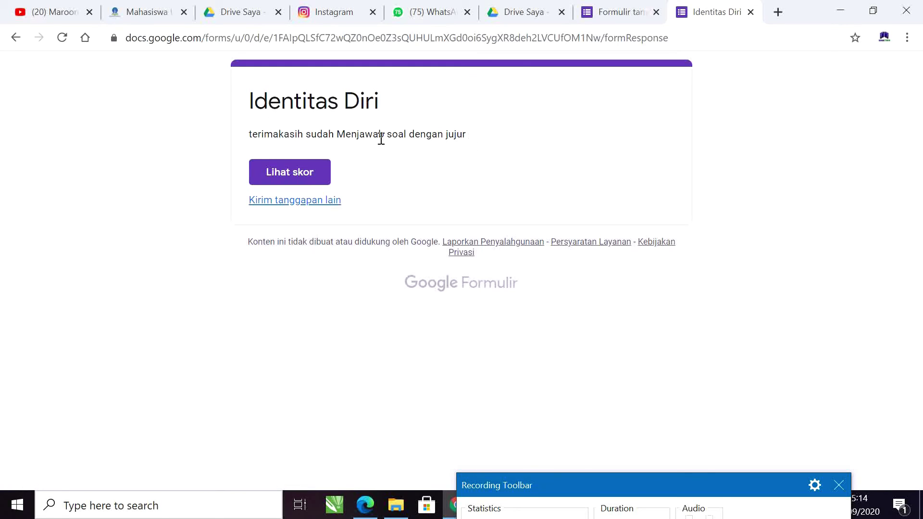
pyautogui.click(303, 176)
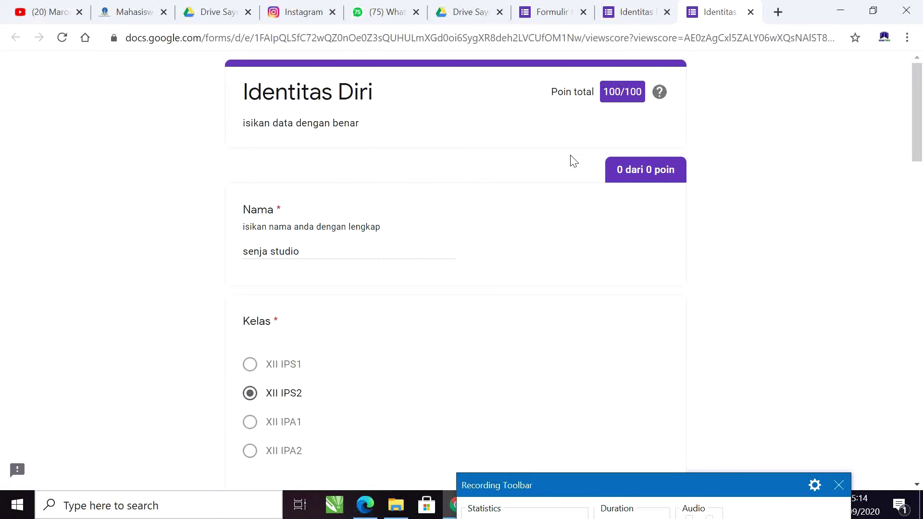
# Step: Scroll through the 100/100 graded answers, all marked correct, then return to the confirmation tab
pyautogui.scroll(-10, 575, 173)
pyautogui.scroll(10, 572, 219)
pyautogui.scroll(-7, 598, 192)
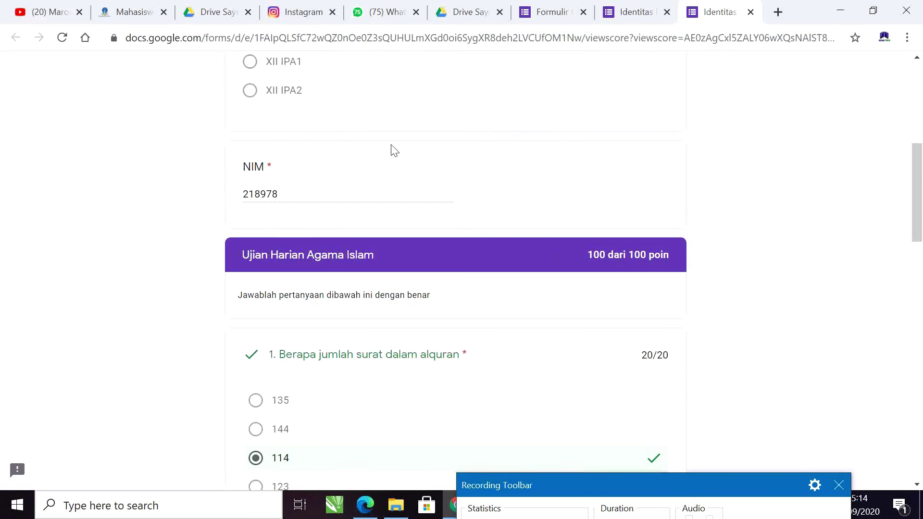
pyautogui.scroll(5, 341, 183)
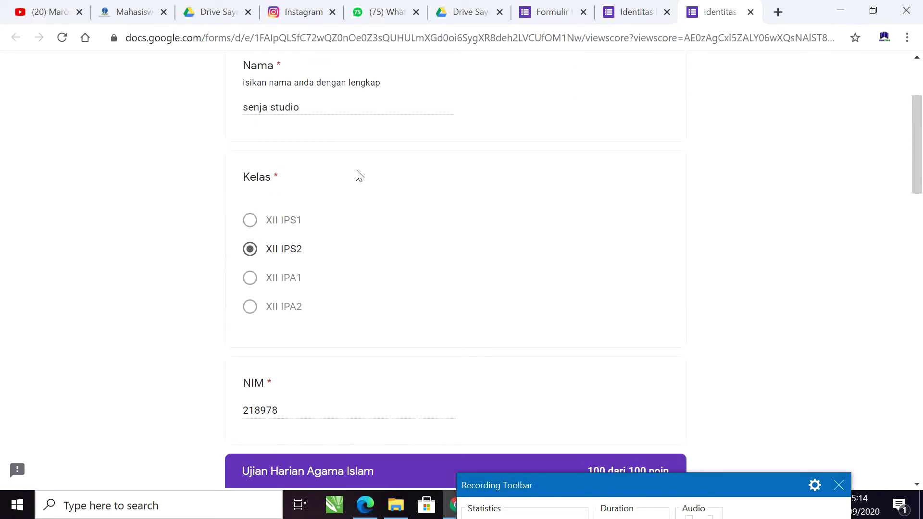
pyautogui.scroll(-7, 359, 176)
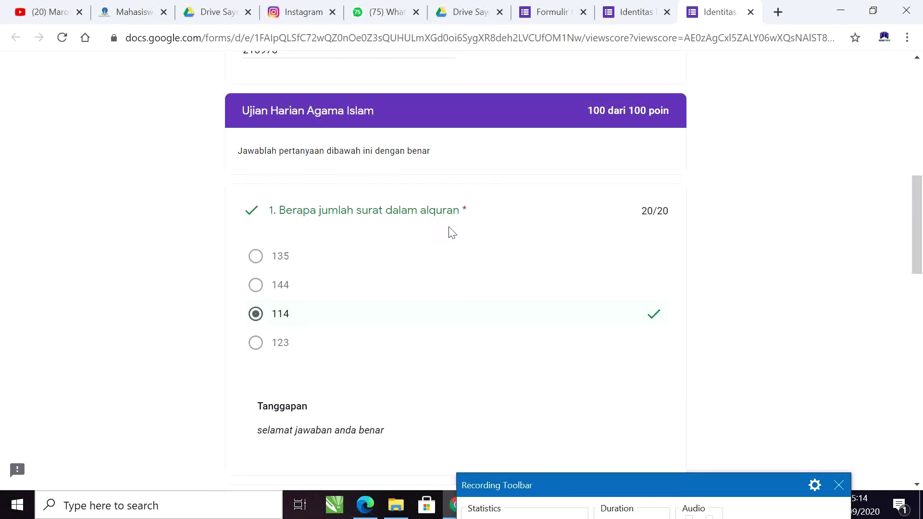
pyautogui.scroll(-5, 452, 233)
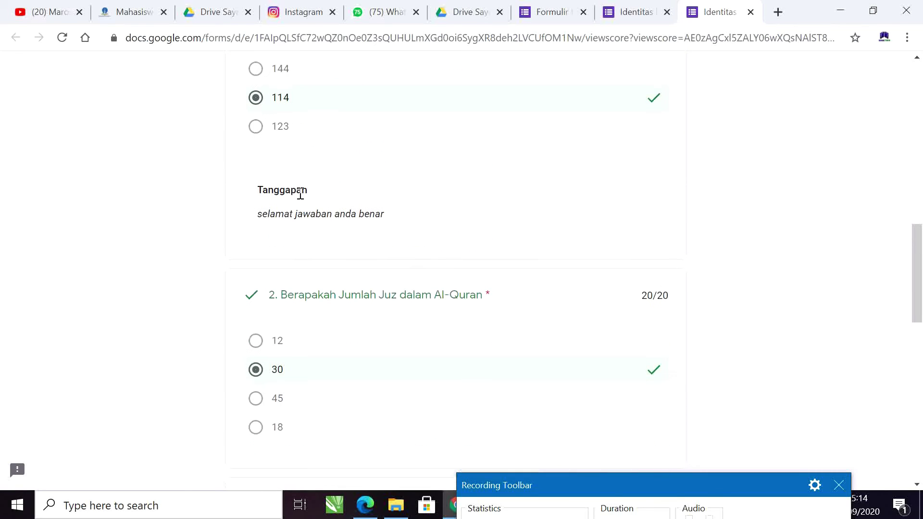
pyautogui.scroll(2, 302, 188)
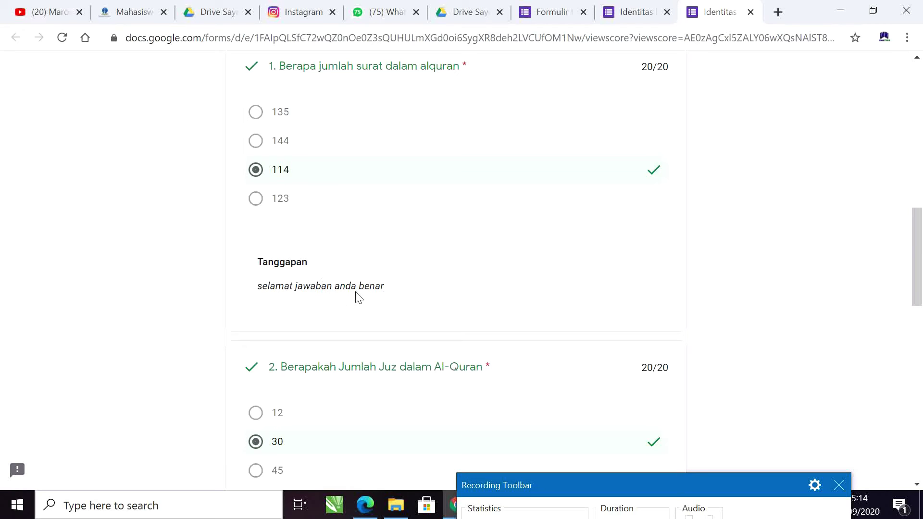
pyautogui.scroll(2, 351, 264)
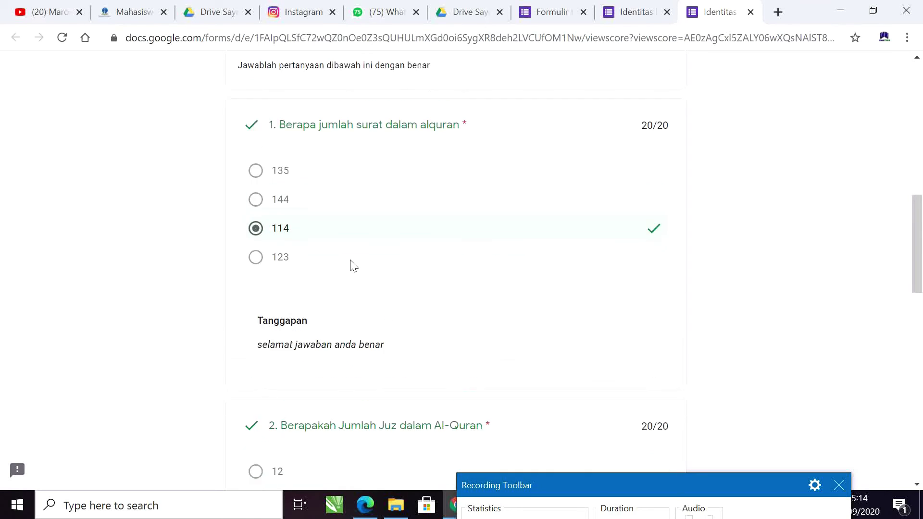
pyautogui.scroll(-2, 367, 323)
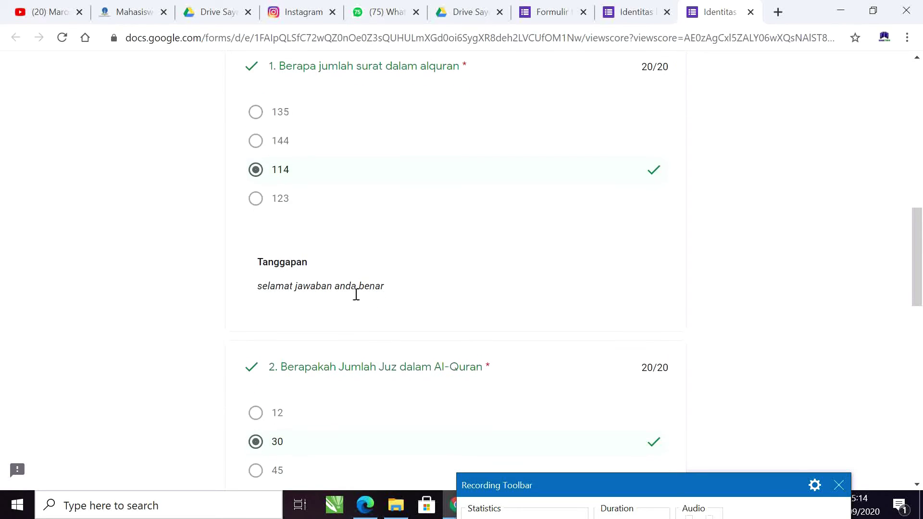
pyautogui.scroll(4, 356, 295)
pyautogui.scroll(10, 389, 263)
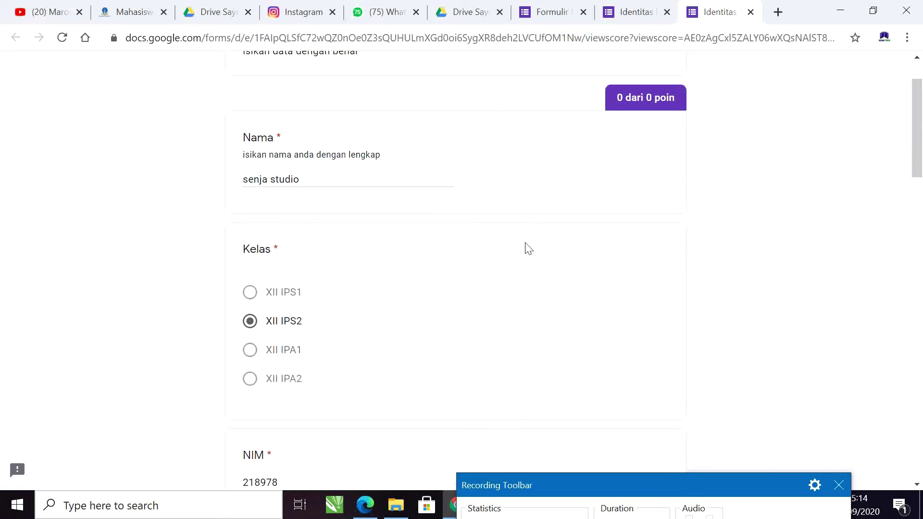
pyautogui.click(641, 9)
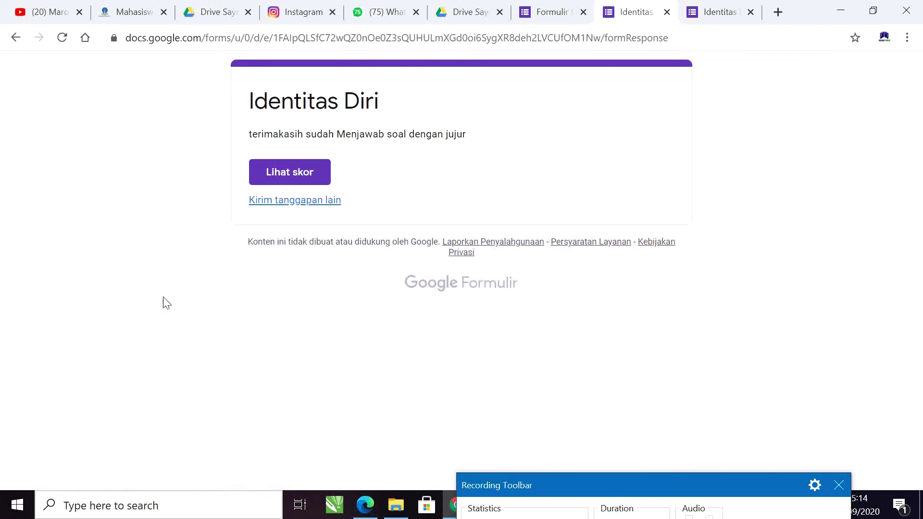
# Step: Start another response and enter the student's name, fixing the capitalised letter
pyautogui.click(264, 202)
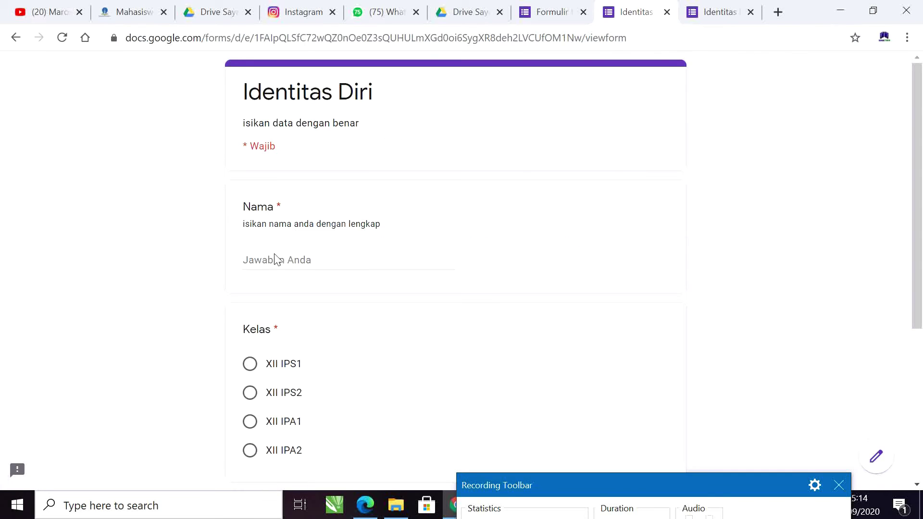
pyautogui.write('abraham Muhamad musa')
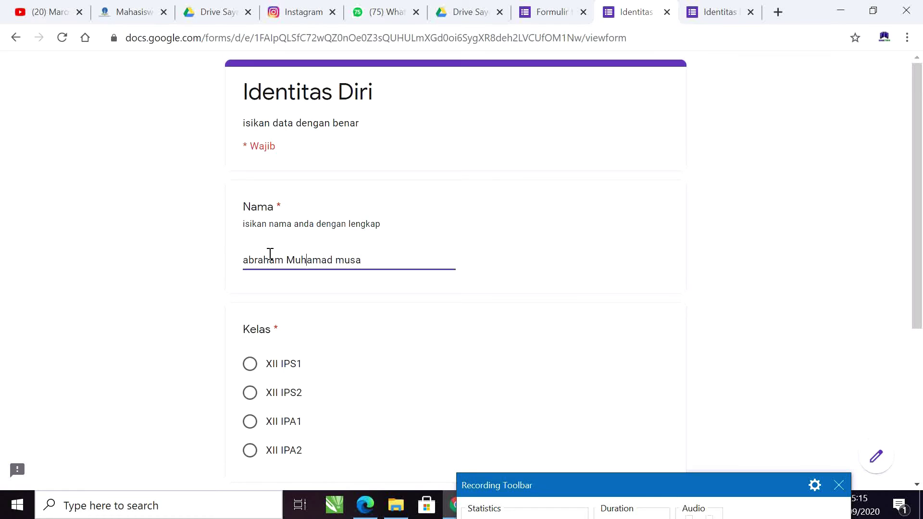
pyautogui.press('BackSpace')
pyautogui.write('m')
# Step: Choose class XII IPS1, enter a numeric NIM without the stray letter, and continue
pyautogui.scroll(-3, 284, 356)
pyautogui.click(260, 248)
pyautogui.click(264, 221)
pyautogui.scroll(-2, 313, 384)
pyautogui.click(278, 301)
pyautogui.write('32324')
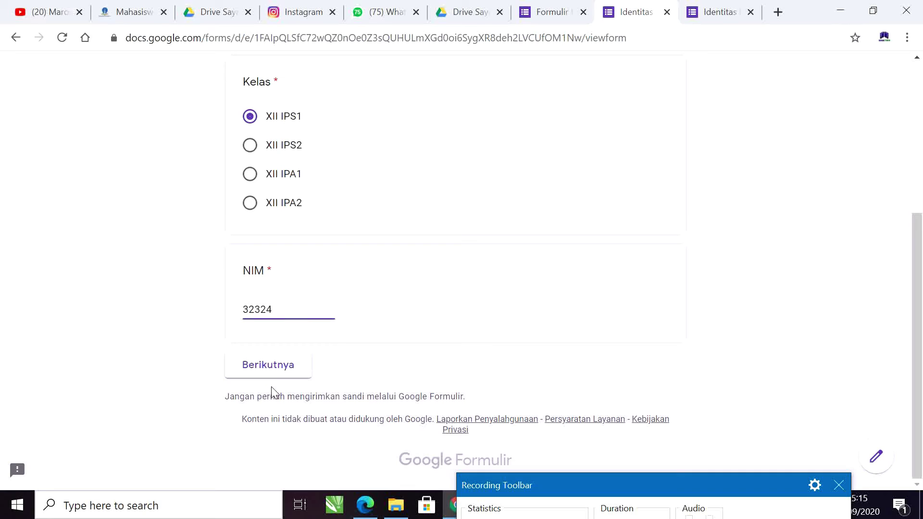
pyautogui.write('f')
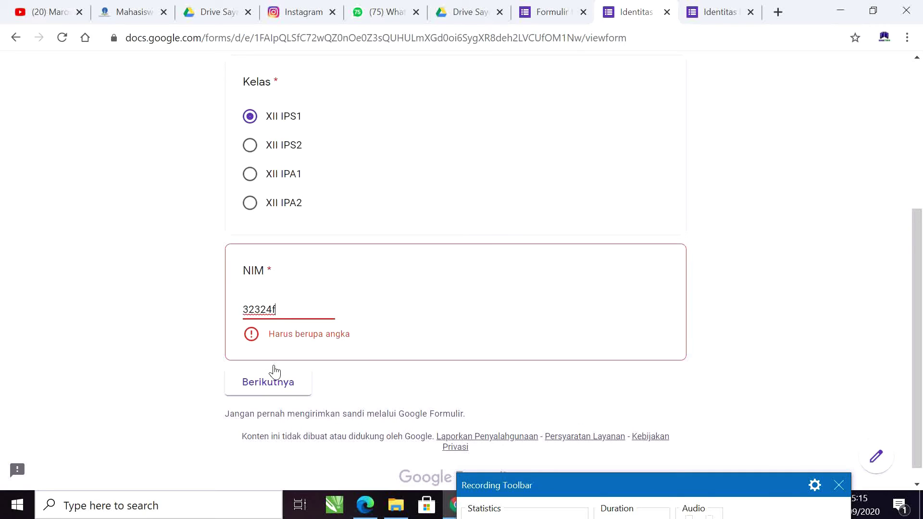
pyautogui.press('BackSpace')
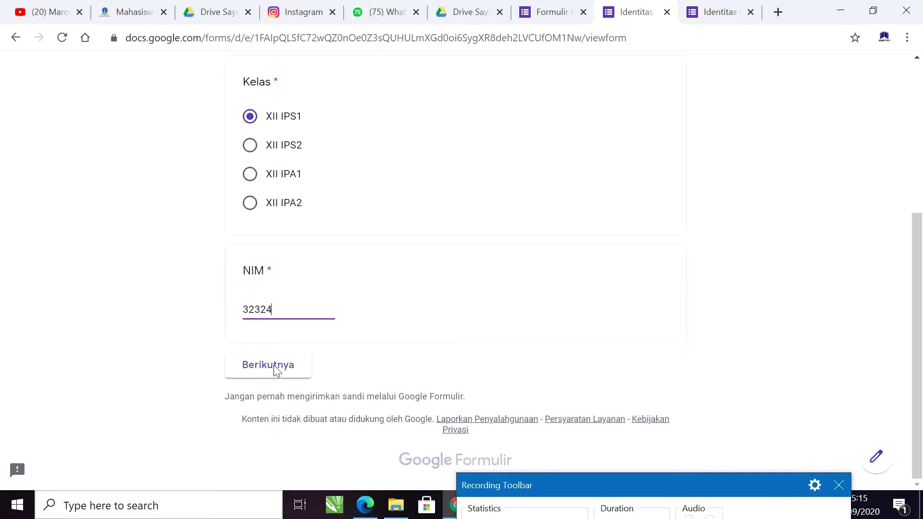
pyautogui.click(280, 364)
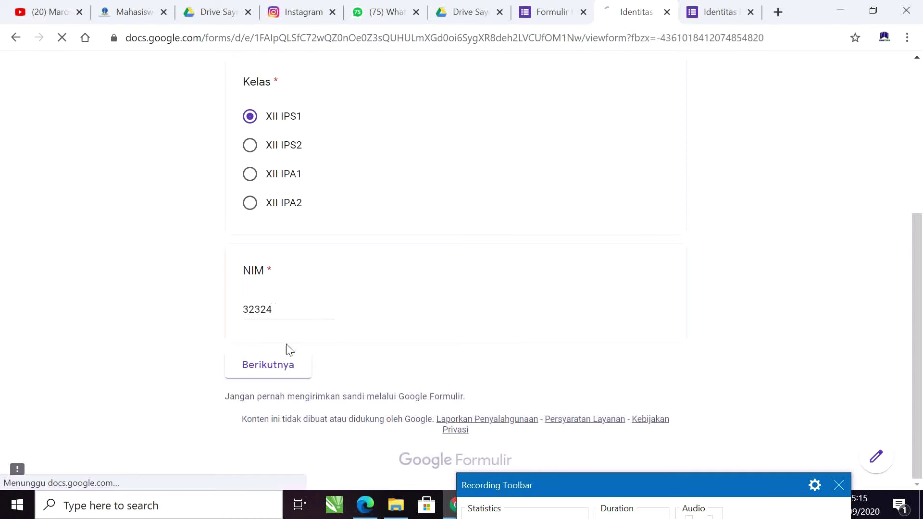
# Step: Answer question 1 with 135, question 2 with 12, and question 3 with bekerjasama
pyautogui.scroll(-1, 426, 212)
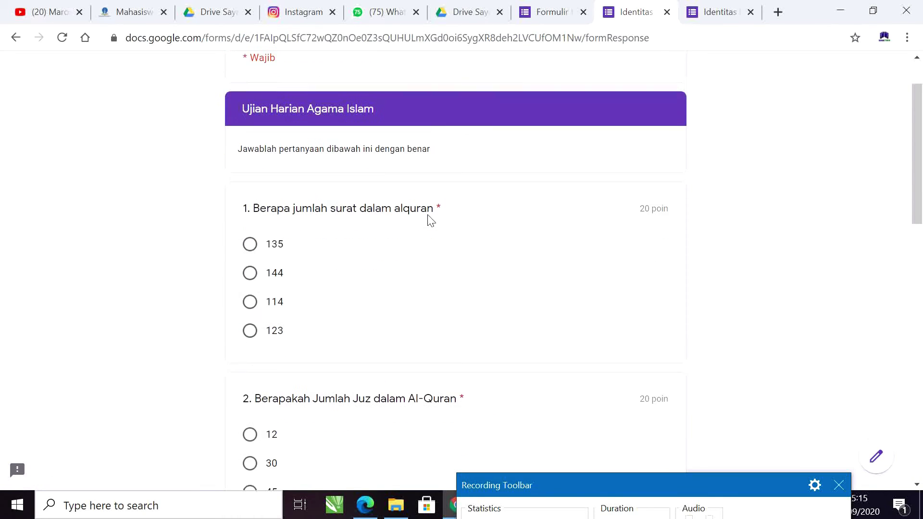
pyautogui.click(267, 241)
pyautogui.scroll(-2, 271, 290)
pyautogui.click(272, 288)
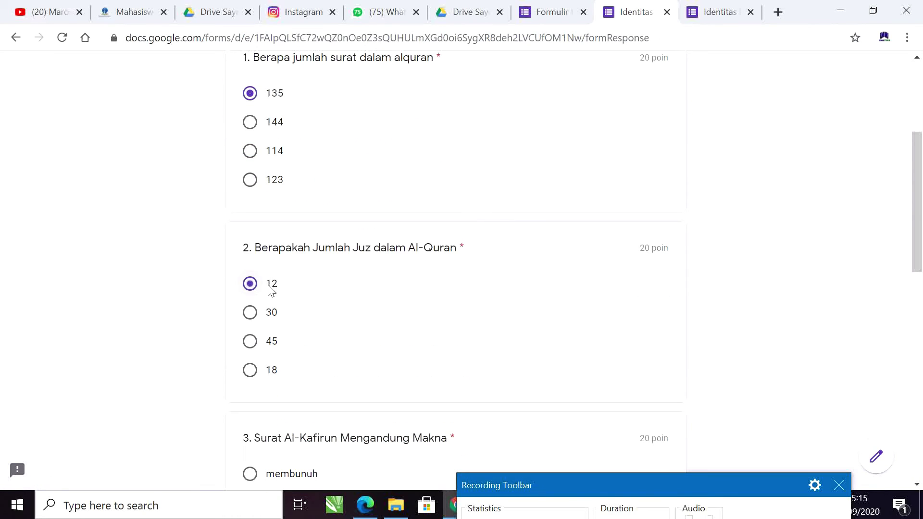
pyautogui.scroll(-3, 271, 296)
pyautogui.click(283, 268)
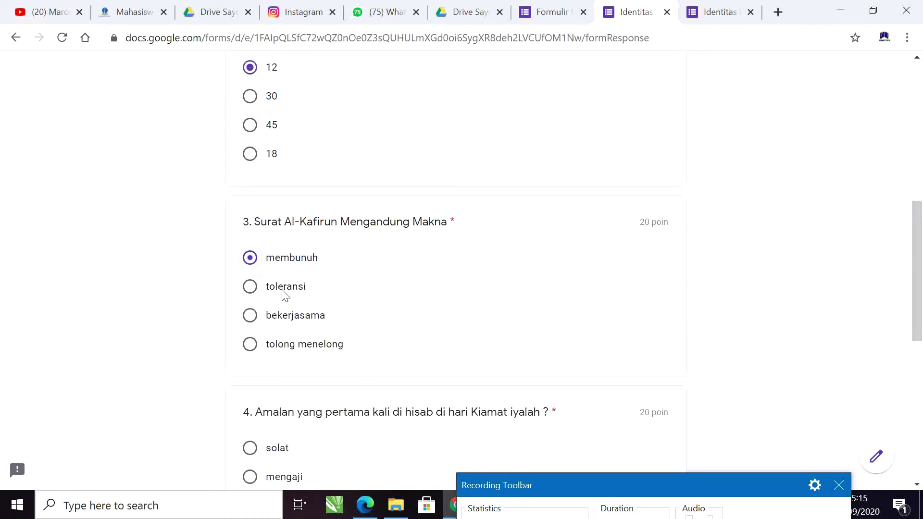
pyautogui.click(268, 319)
# Step: Answer question 5 with Penghuni Surga, submit the quiz, and open Lihat skor
pyautogui.scroll(-2, 320, 357)
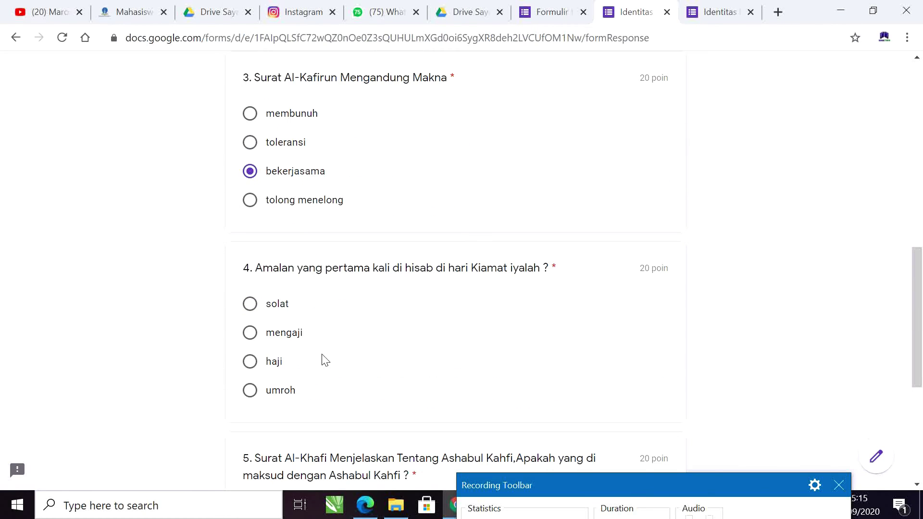
pyautogui.scroll(-3, 267, 336)
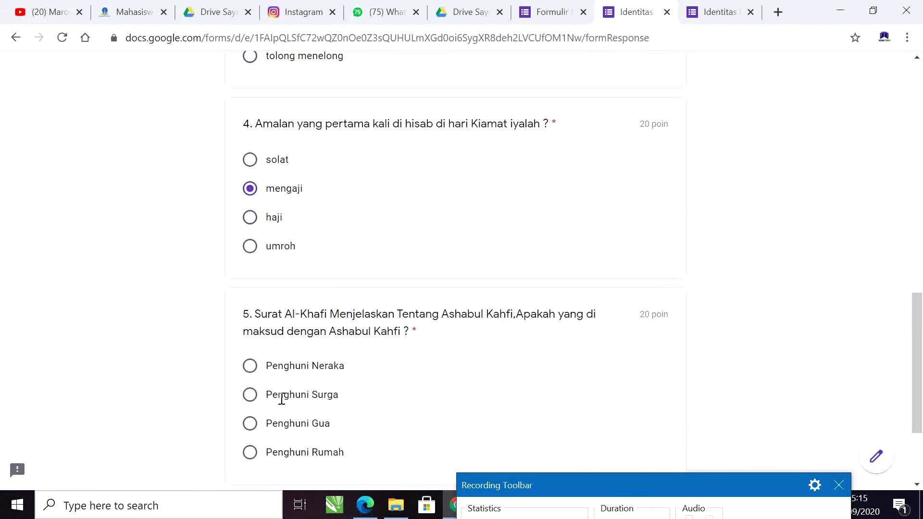
pyautogui.click(275, 429)
pyautogui.click(277, 401)
pyautogui.scroll(-3, 343, 384)
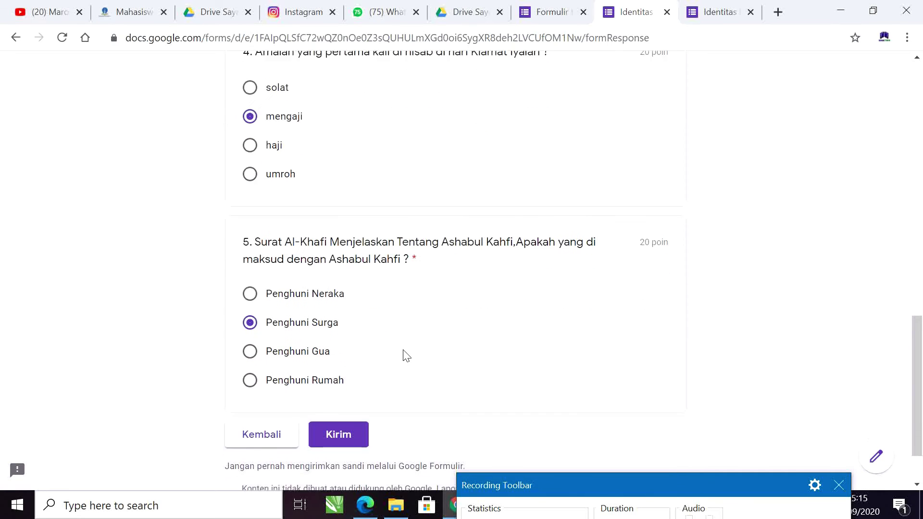
pyautogui.click(338, 367)
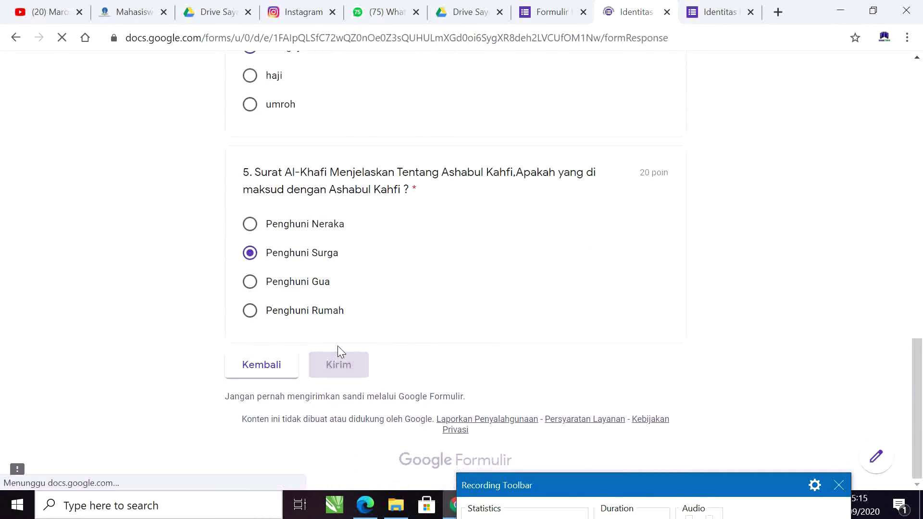
pyautogui.click(314, 179)
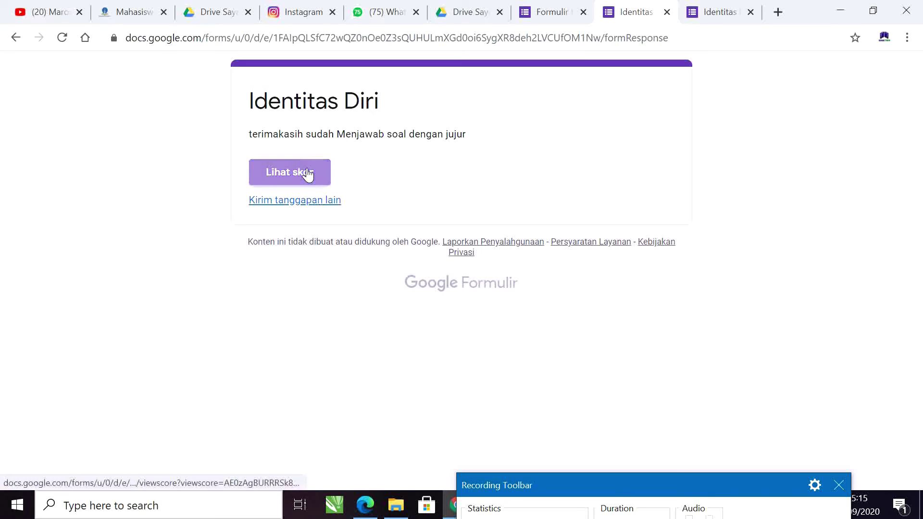
# Step: Review the 0/100 scored answers with 'iman anda kurang' feedback, then return to the confirmation tab
pyautogui.scroll(-4, 515, 182)
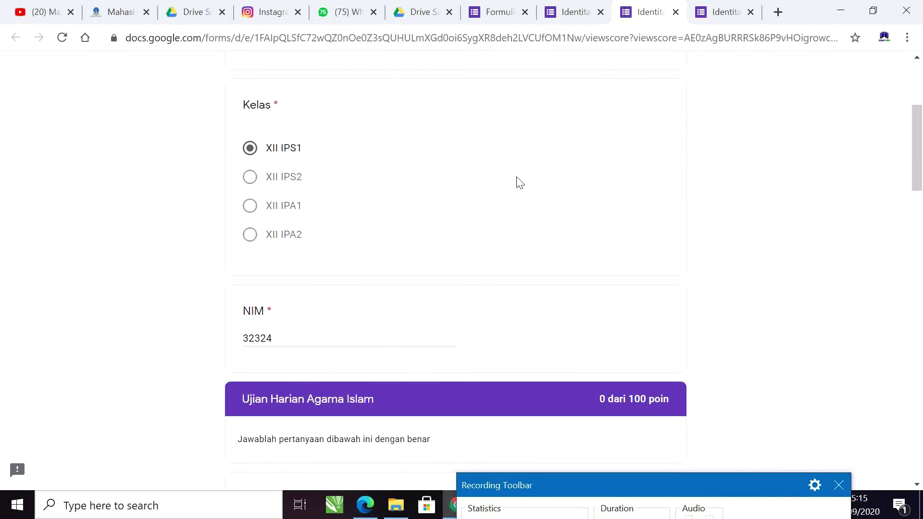
pyautogui.scroll(4, 484, 150)
pyautogui.scroll(-12, 456, 255)
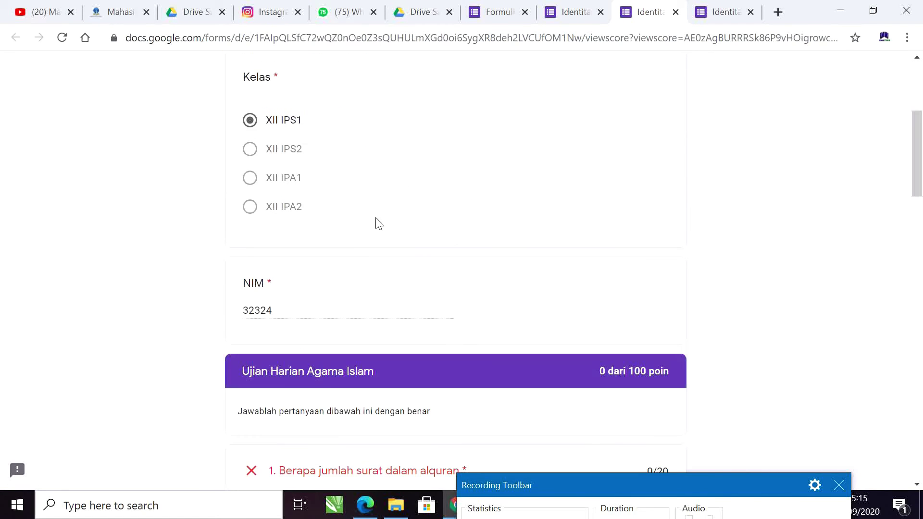
pyautogui.scroll(-4, 385, 331)
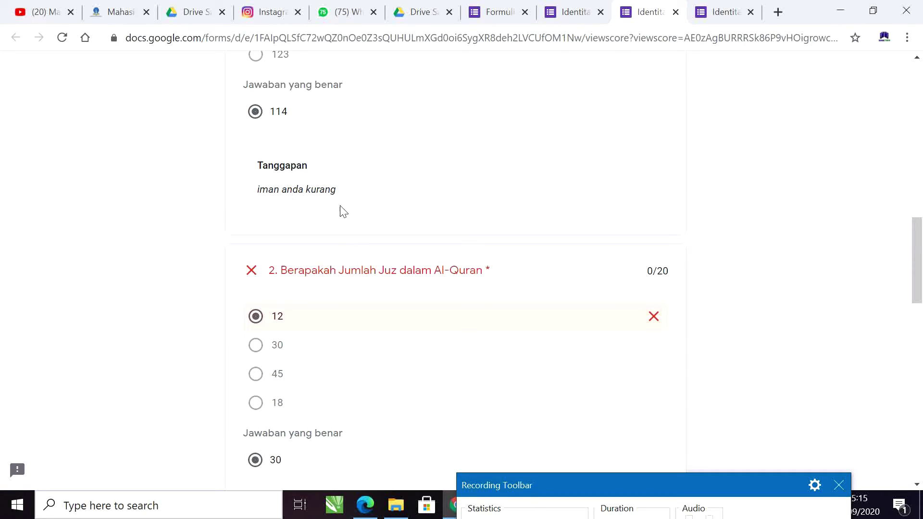
pyautogui.scroll(15, 340, 291)
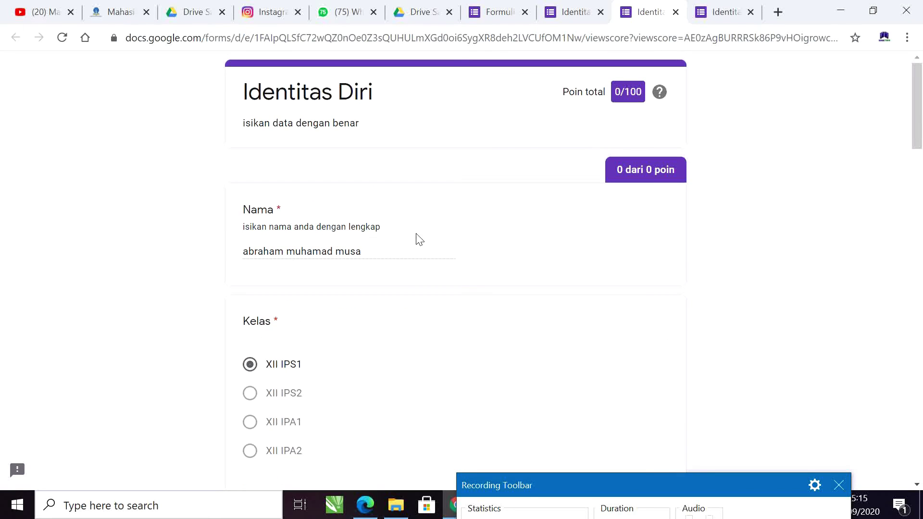
pyautogui.click(568, 10)
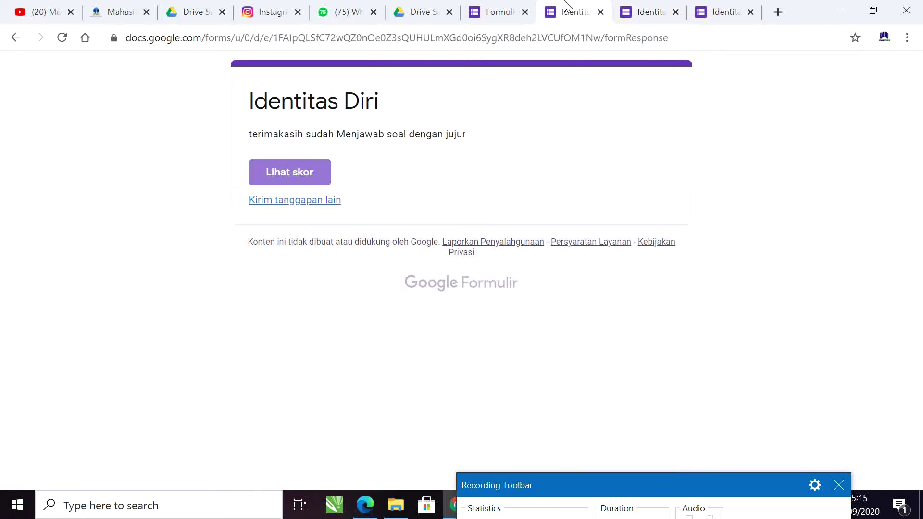
# Step: Open the untitled form's Respons tab and scroll through the 2-response summary charts
pyautogui.click(504, 9)
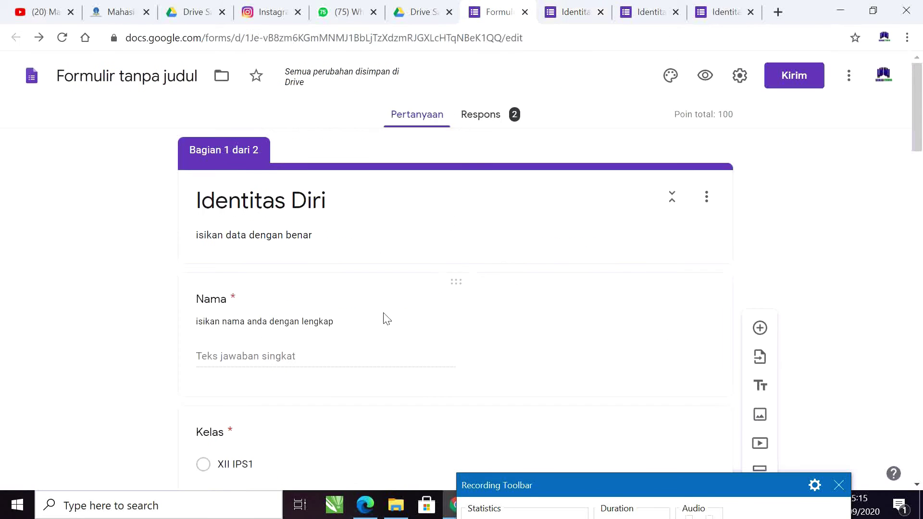
pyautogui.click(494, 113)
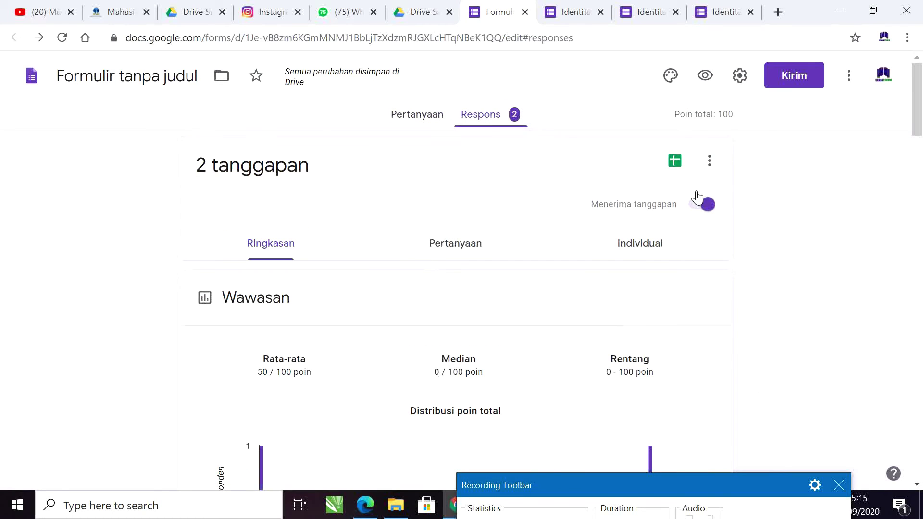
pyautogui.scroll(-3, 577, 251)
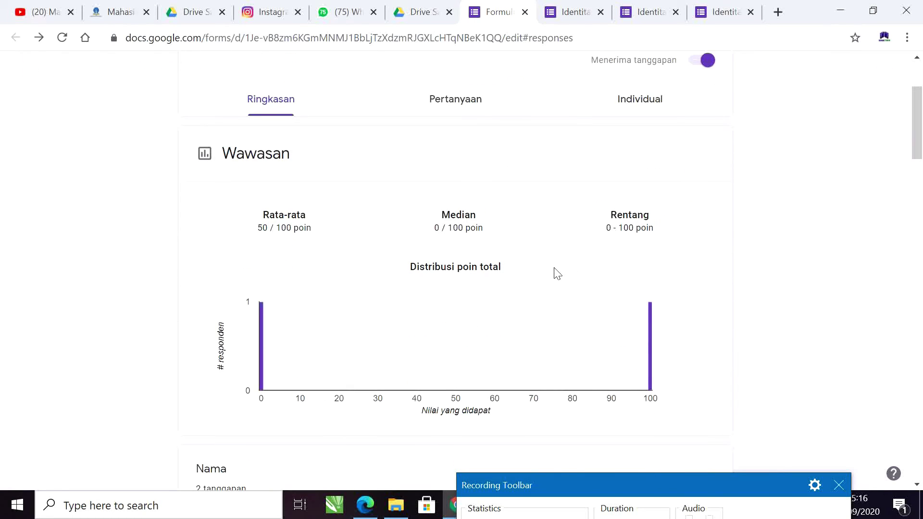
pyautogui.scroll(-5, 555, 272)
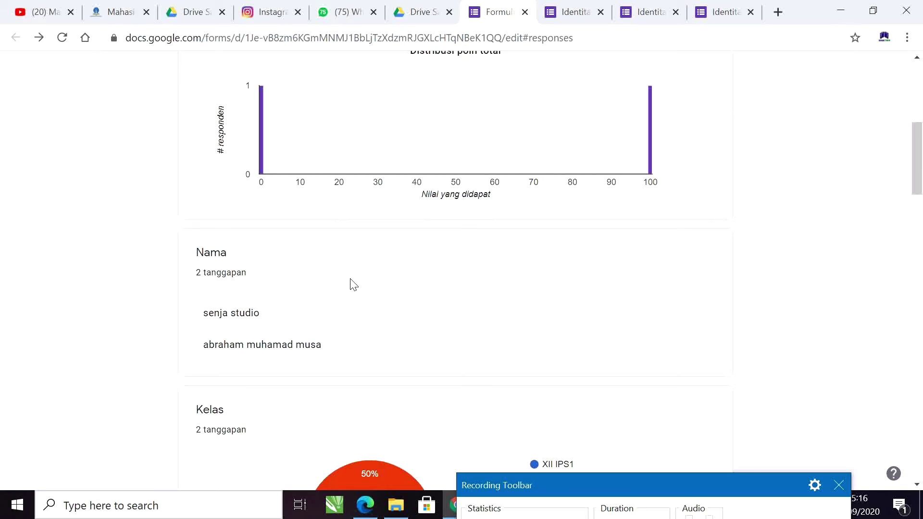
pyautogui.scroll(-5, 351, 285)
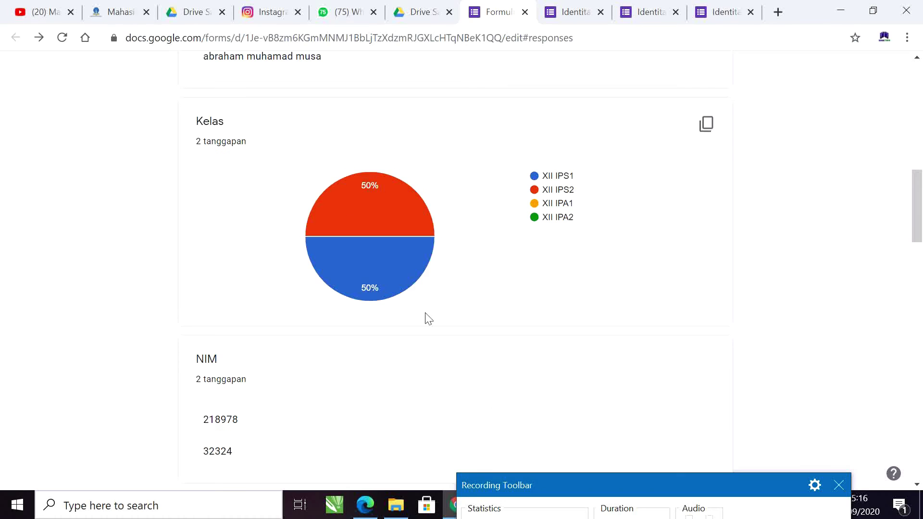
pyautogui.scroll(-3, 423, 322)
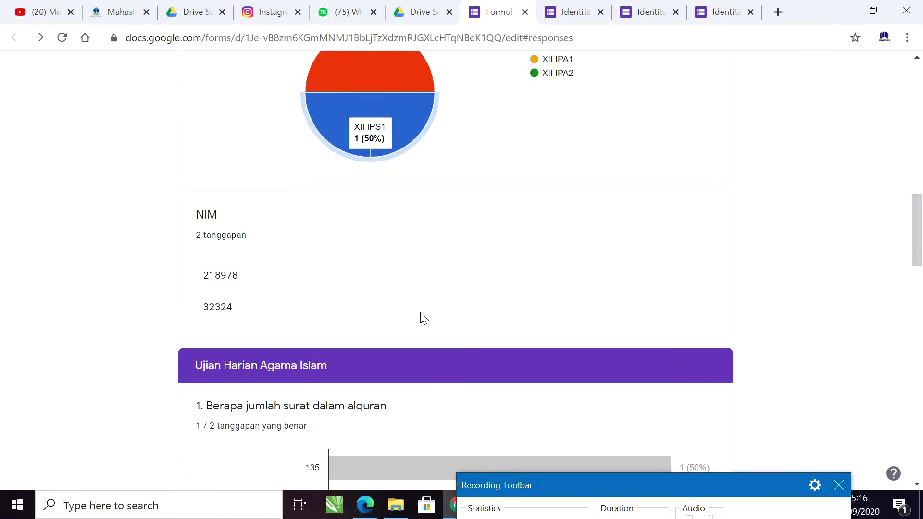
pyautogui.scroll(-6, 344, 294)
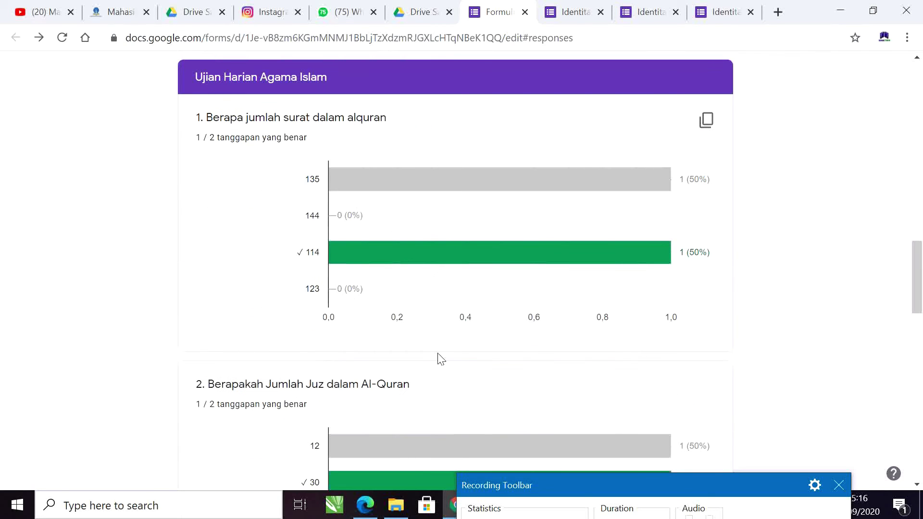
pyautogui.scroll(-13, 471, 354)
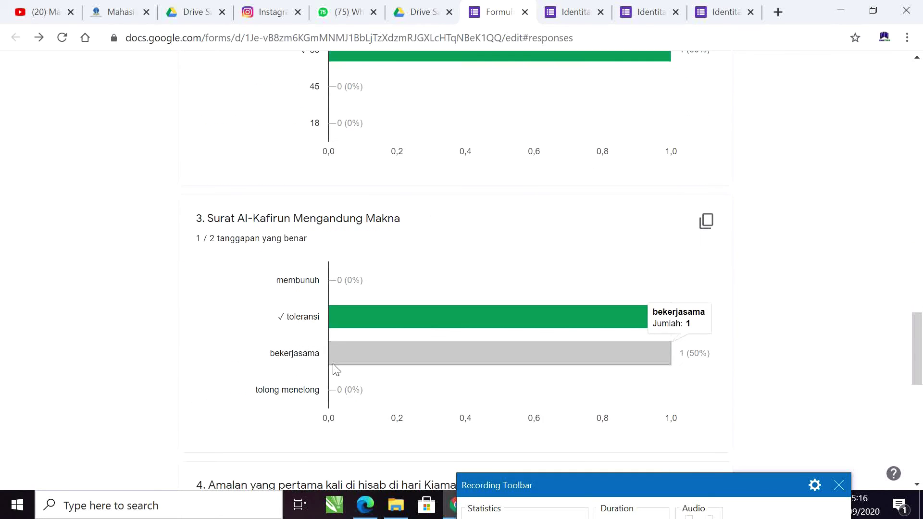
pyautogui.scroll(-7, 349, 346)
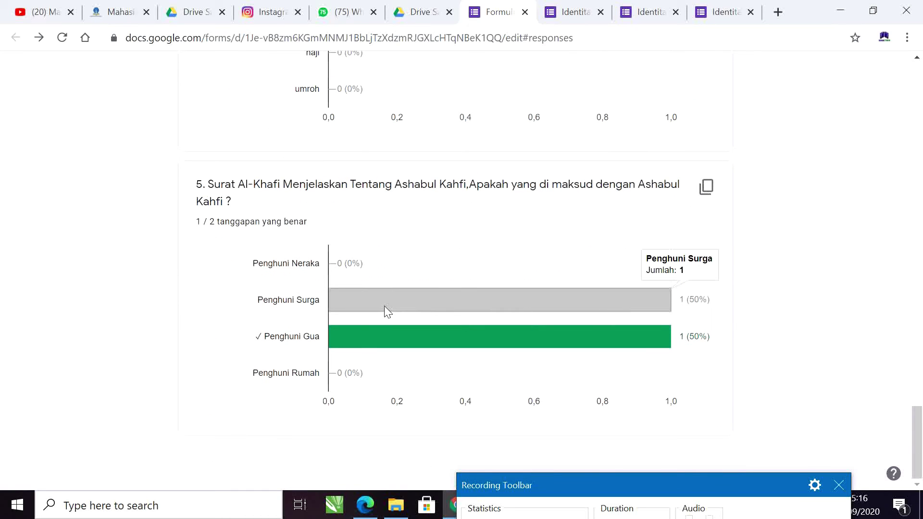
pyautogui.moveTo(426, 296)
pyautogui.scroll(13, 446, 303)
pyautogui.scroll(9, 448, 306)
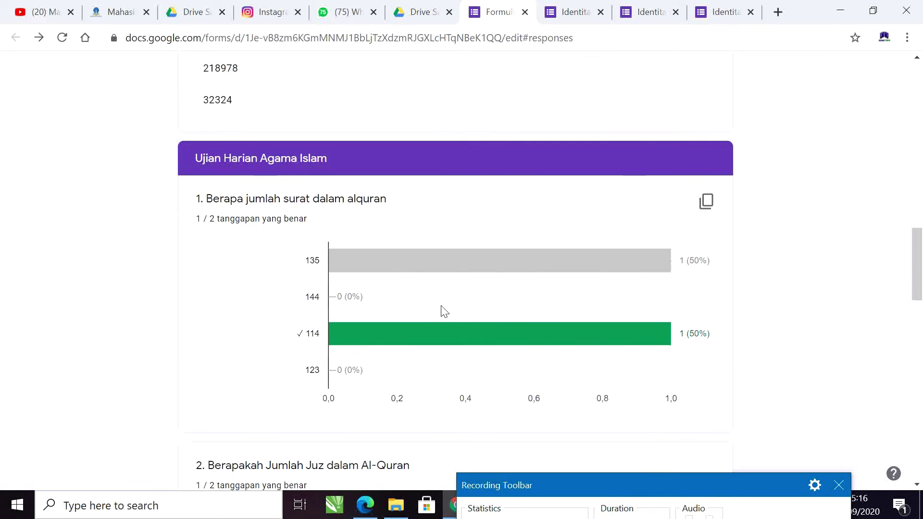
pyautogui.scroll(7, 443, 315)
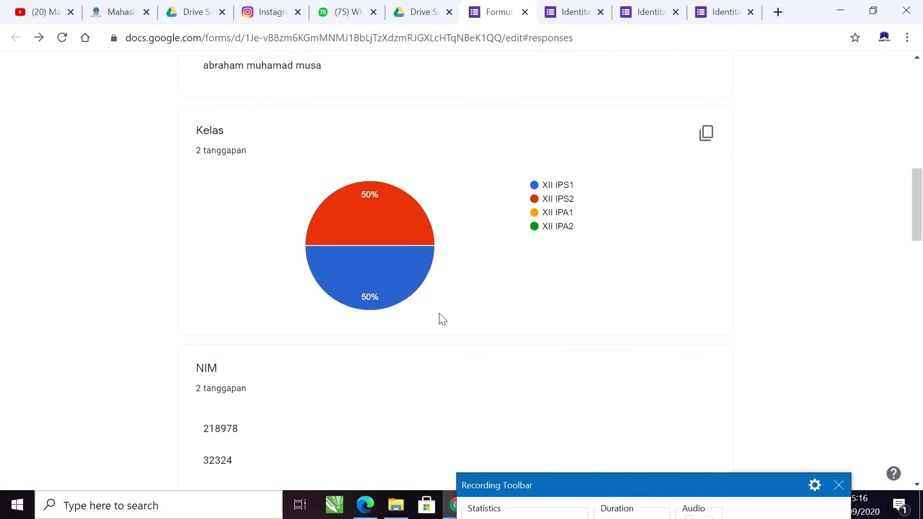
pyautogui.scroll(13, 443, 320)
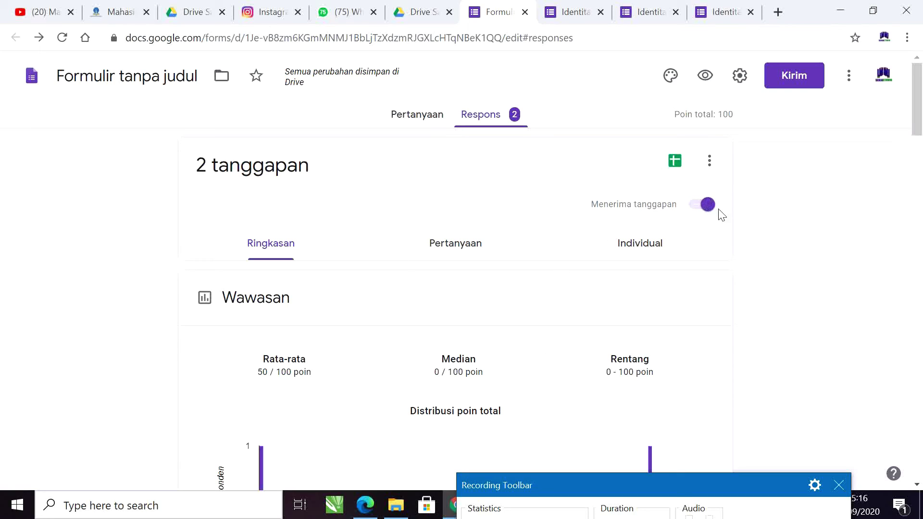
pyautogui.click(705, 207)
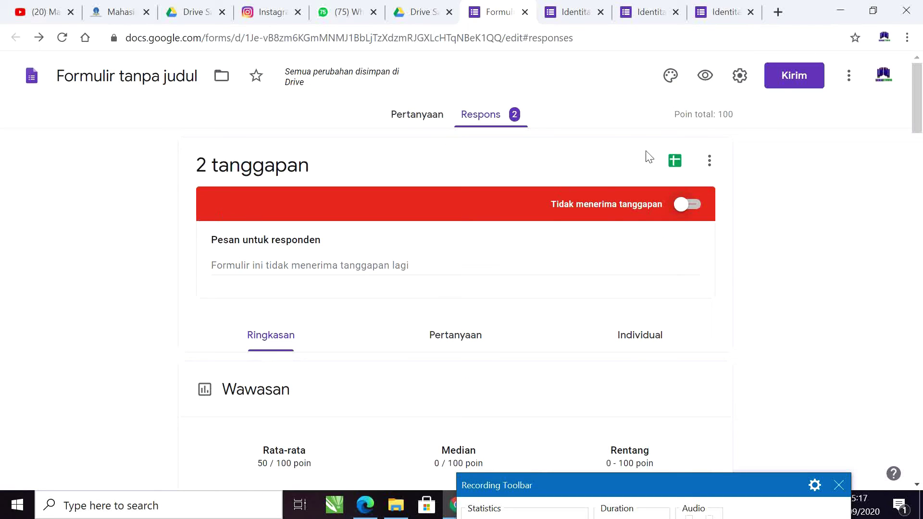
pyautogui.click(688, 206)
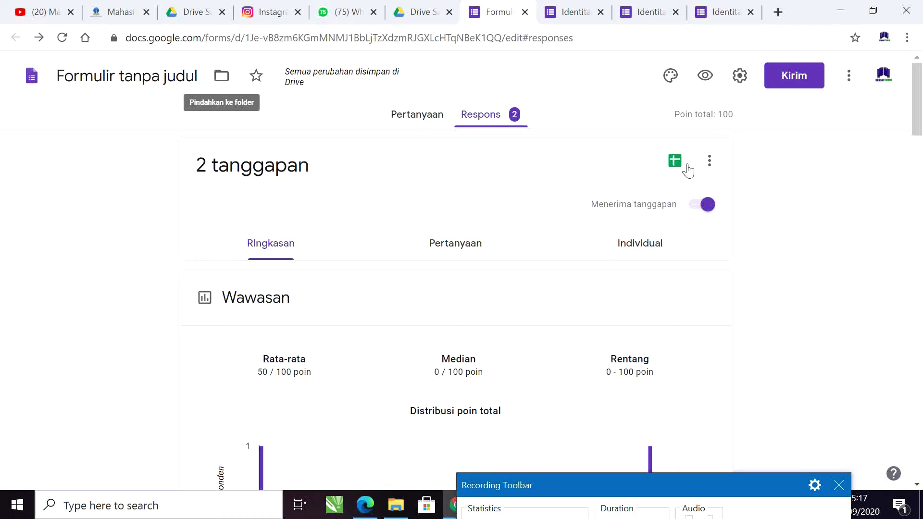
pyautogui.click(581, 9)
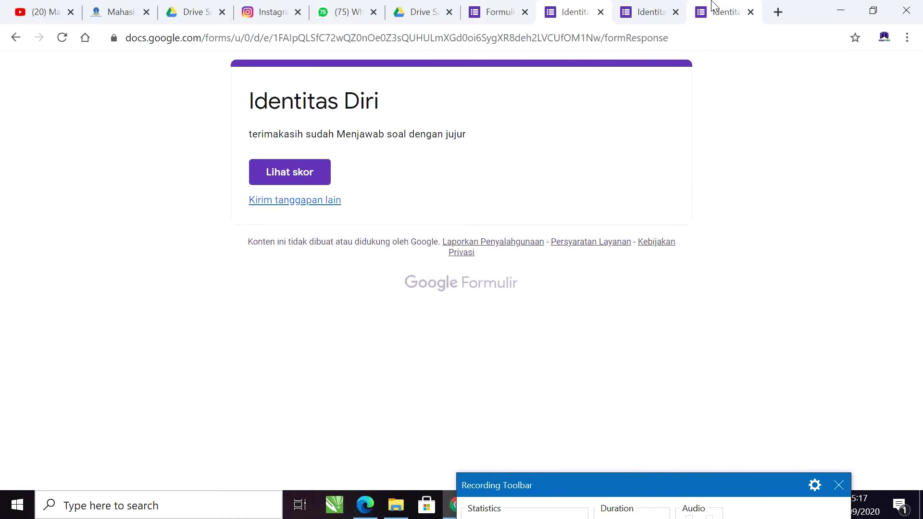
pyautogui.click(653, 7)
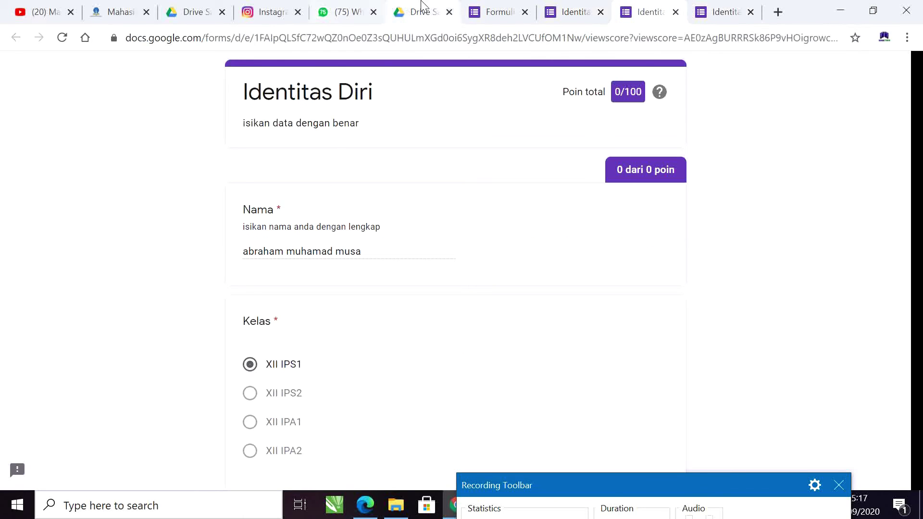
pyautogui.click(505, 8)
# Step: Shorten the form's share link in Kirim formulir, copy it with Salin, and close the dialog
pyautogui.click(788, 75)
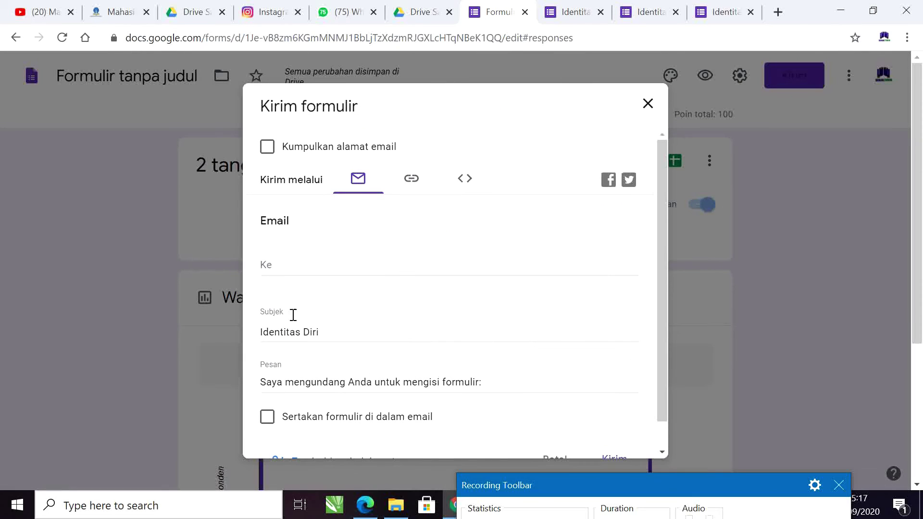
pyautogui.click(412, 180)
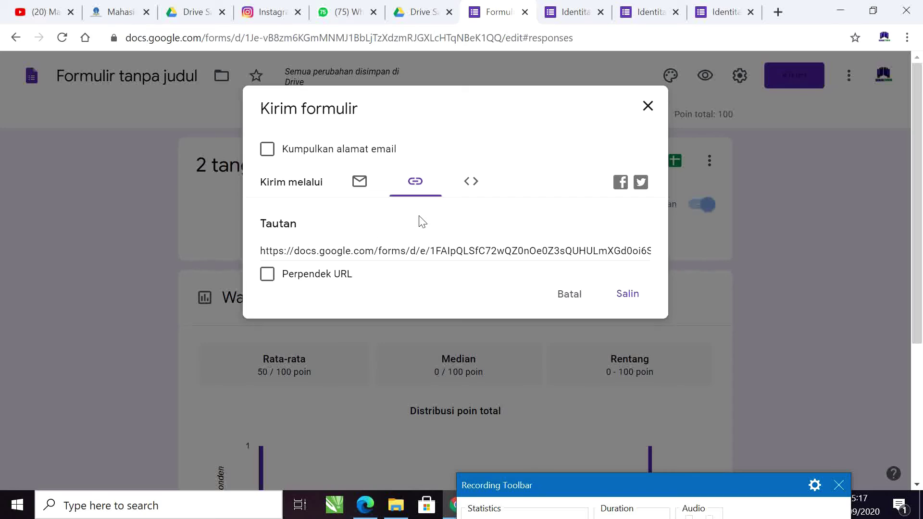
pyautogui.click(338, 250)
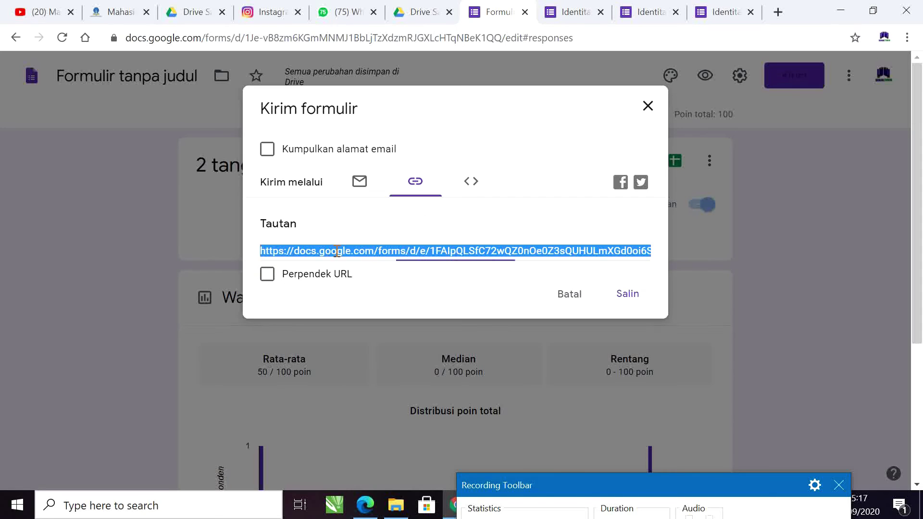
pyautogui.click(268, 275)
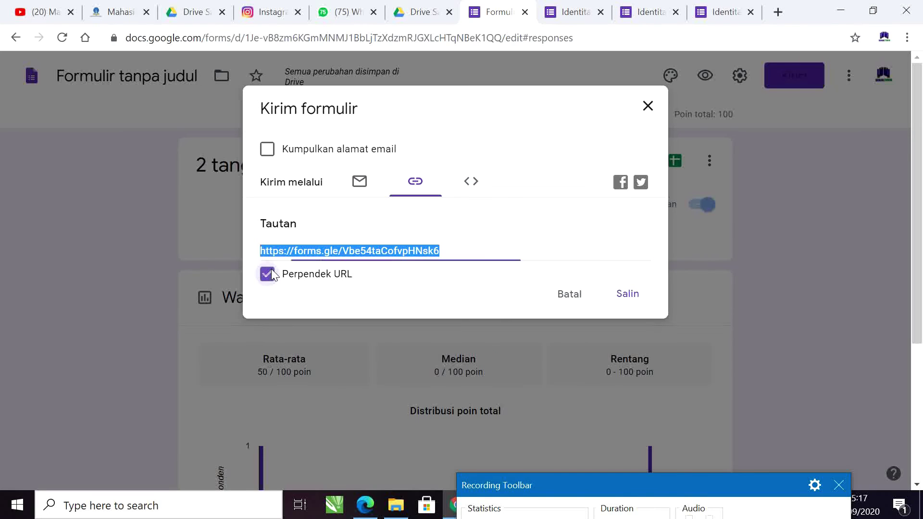
pyautogui.click(737, 478)
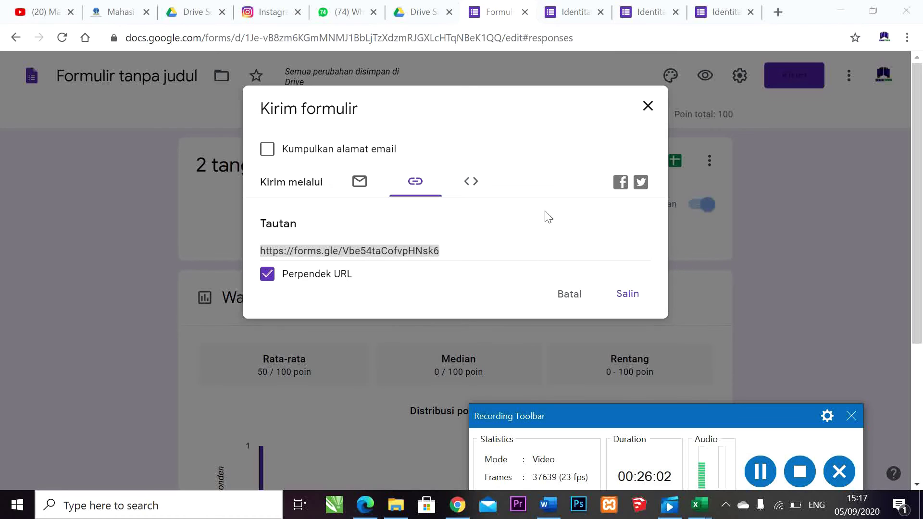
pyautogui.click(631, 295)
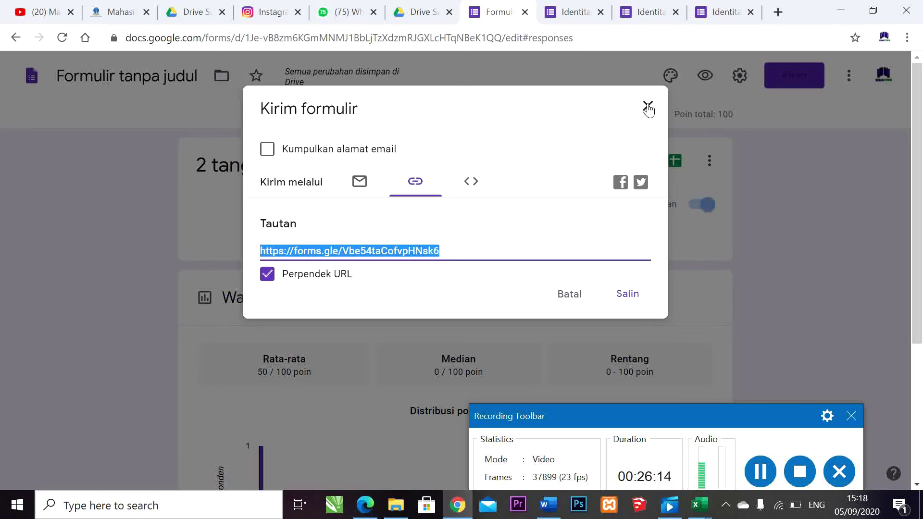
pyautogui.click(614, 302)
pyautogui.click(647, 106)
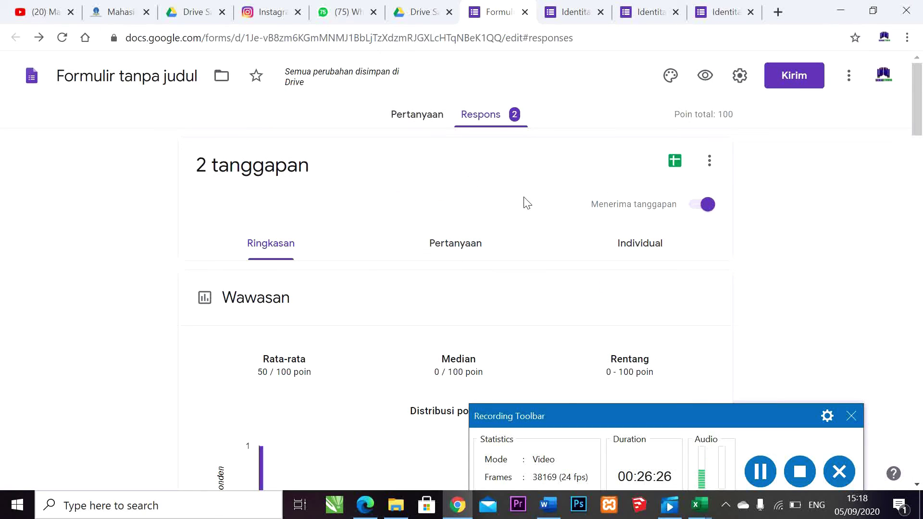
pyautogui.click(675, 161)
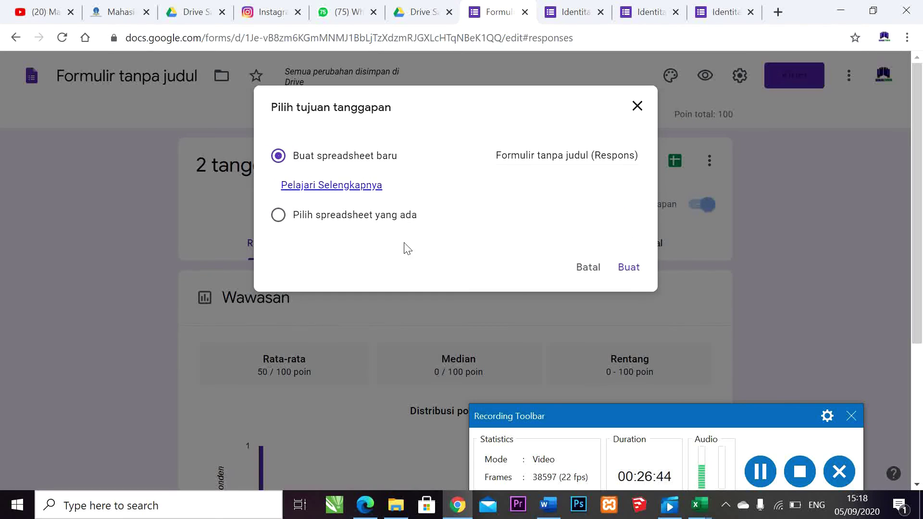
pyautogui.click(635, 105)
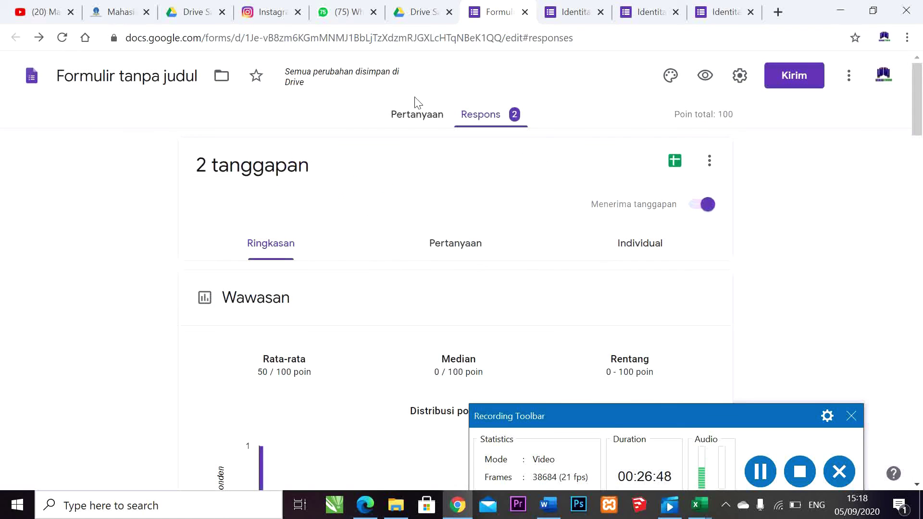
pyautogui.click(424, 124)
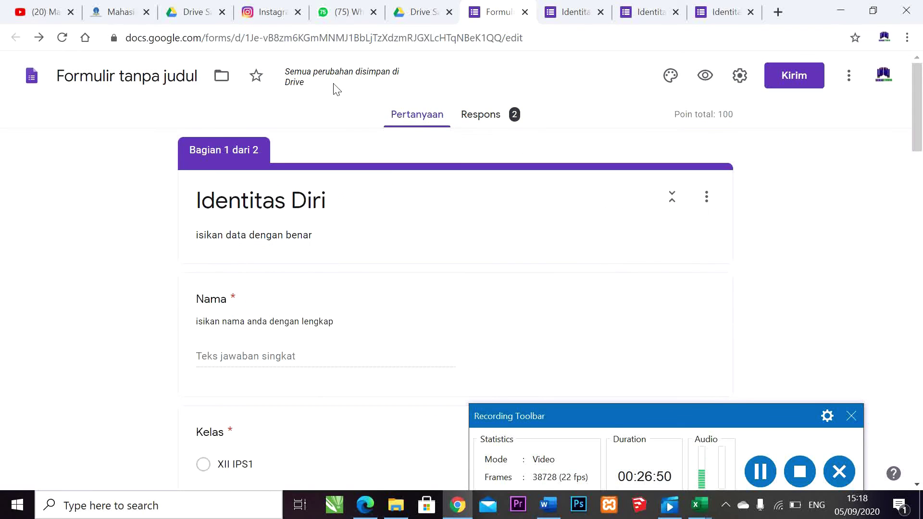
pyautogui.click(471, 121)
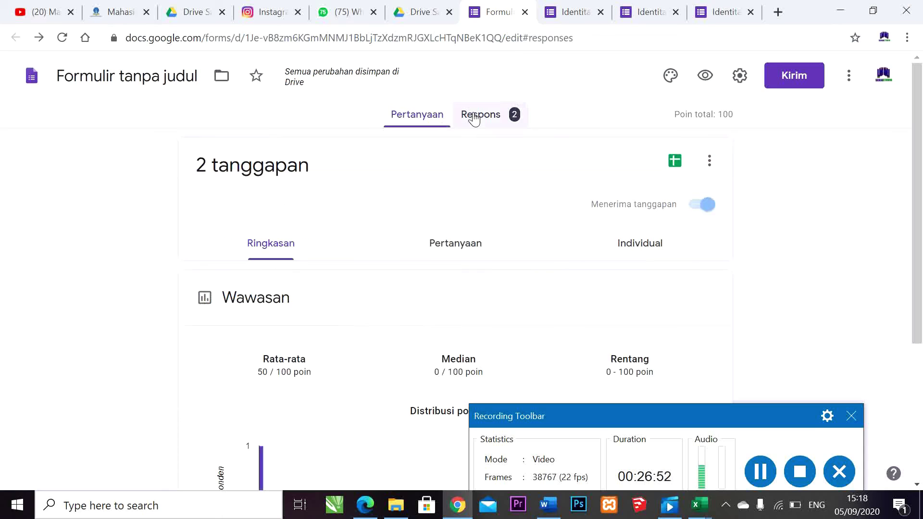
# Step: Change the form title from 'Formulir tanpa judul' to 'UJian Agama Kelas 12'
pyautogui.click(135, 80)
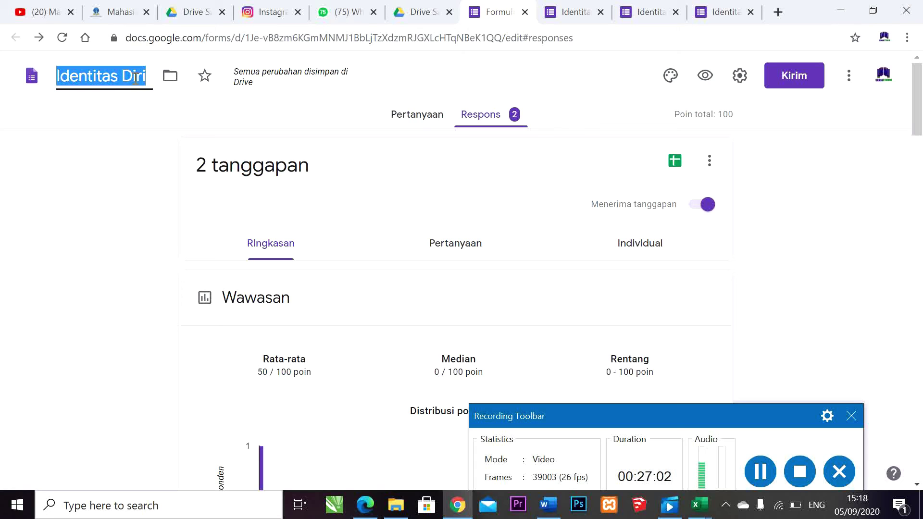
pyautogui.write('UJin')
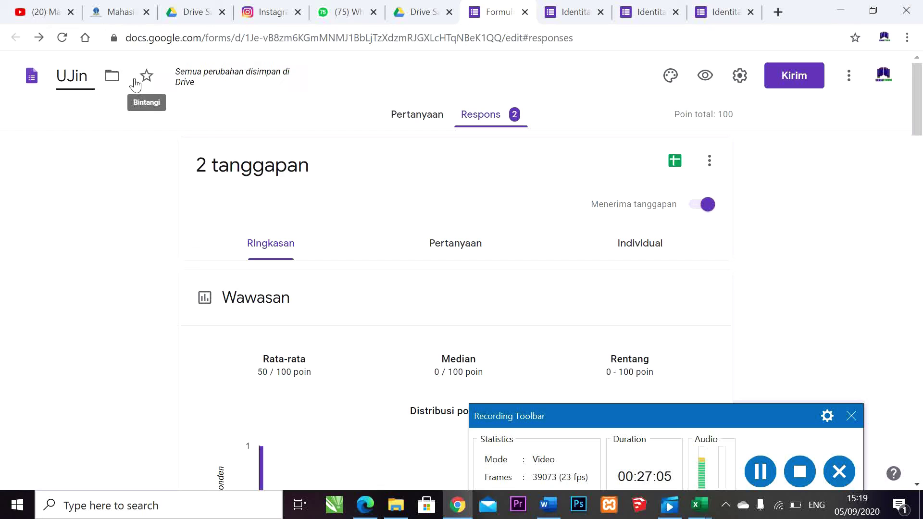
pyautogui.press('BackSpace')
pyautogui.write('an')
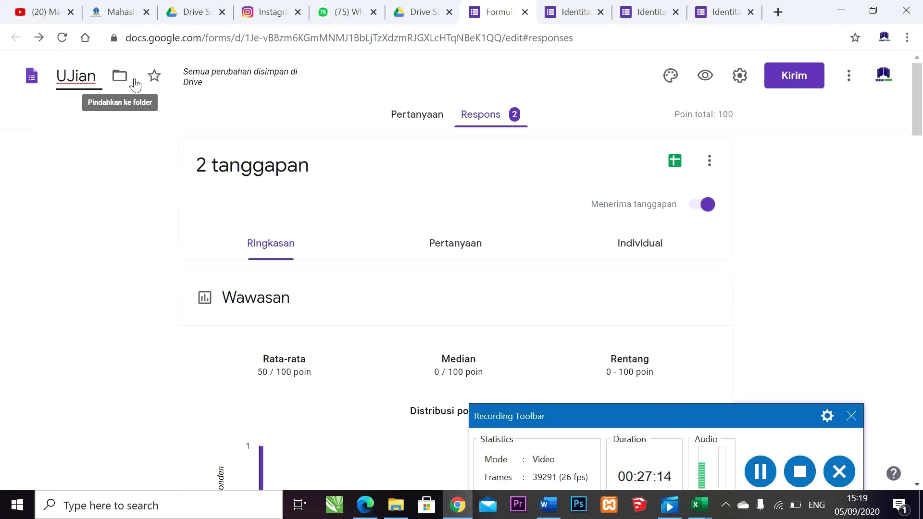
pyautogui.write('Agama keas')
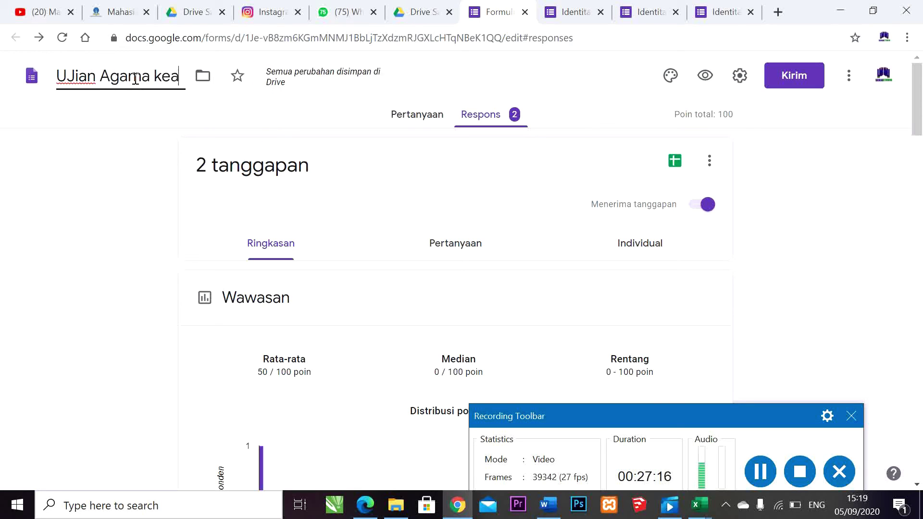
pyautogui.press('BackSpace')
pyautogui.press('BackSpace')
pyautogui.press('BackSpace')
pyautogui.write('Kelas 12')
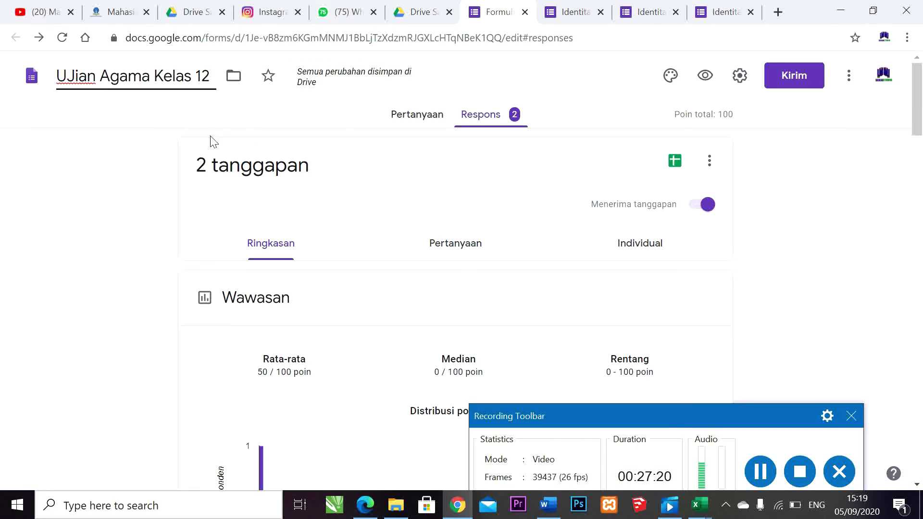
# Step: Create a new linked spreadsheet named 'UJian Agama Kelas 12' without the '(Responses)' suffix
pyautogui.click(675, 161)
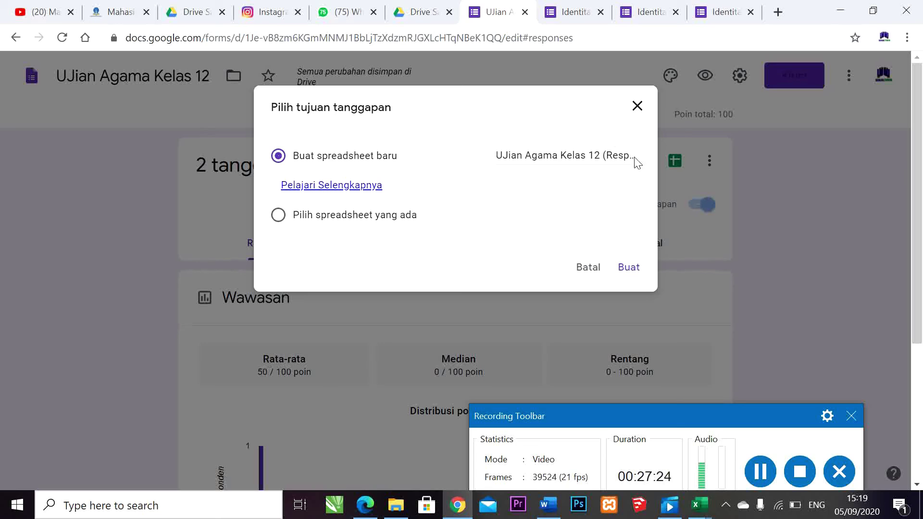
pyautogui.click(619, 155)
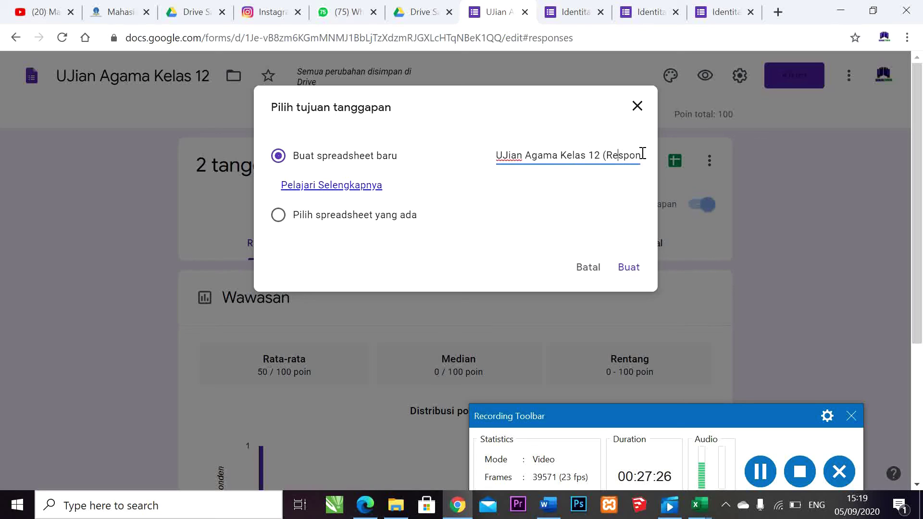
pyautogui.press('Right')
pyautogui.press('Right')
pyautogui.press('BackSpace')
pyautogui.press('BackSpace')
pyautogui.press('BackSpace')
pyautogui.press('BackSpace')
pyautogui.press('BackSpace')
pyautogui.click(764, 471)
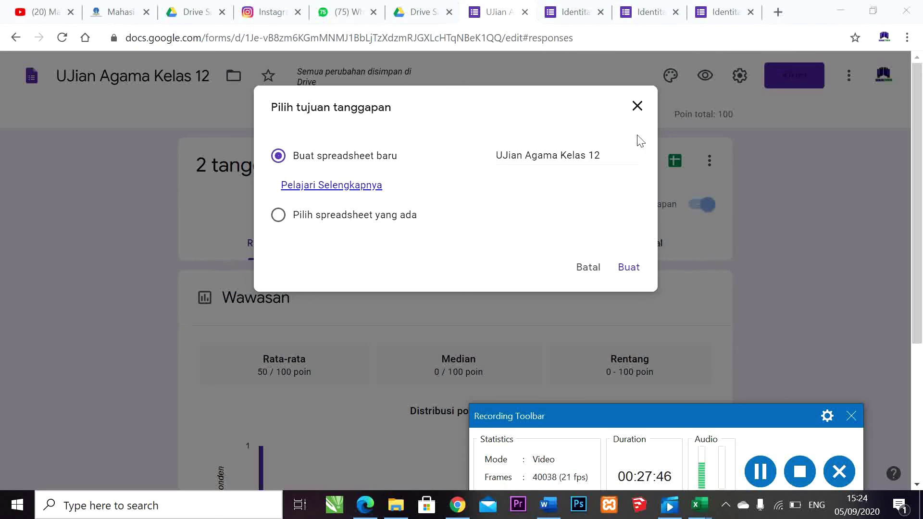
pyautogui.moveTo(747, 406); pyautogui.dragTo(749, 451)
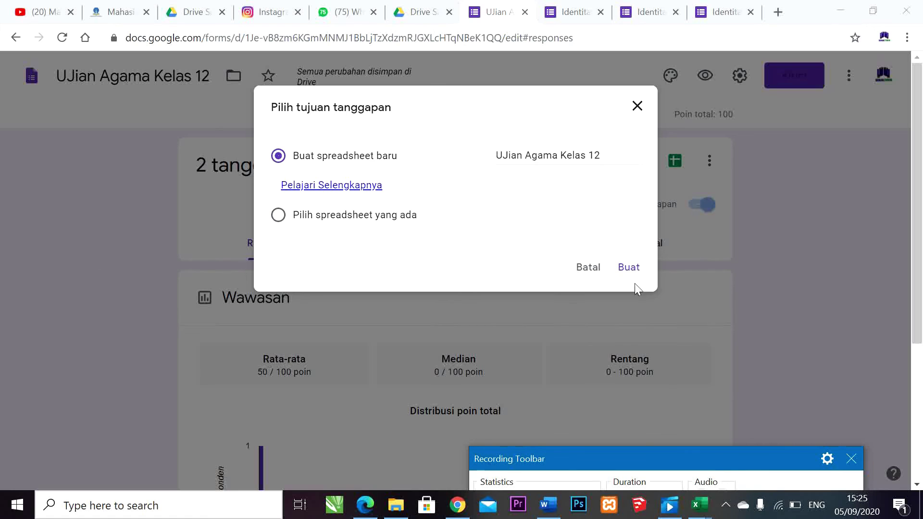
pyautogui.click(636, 268)
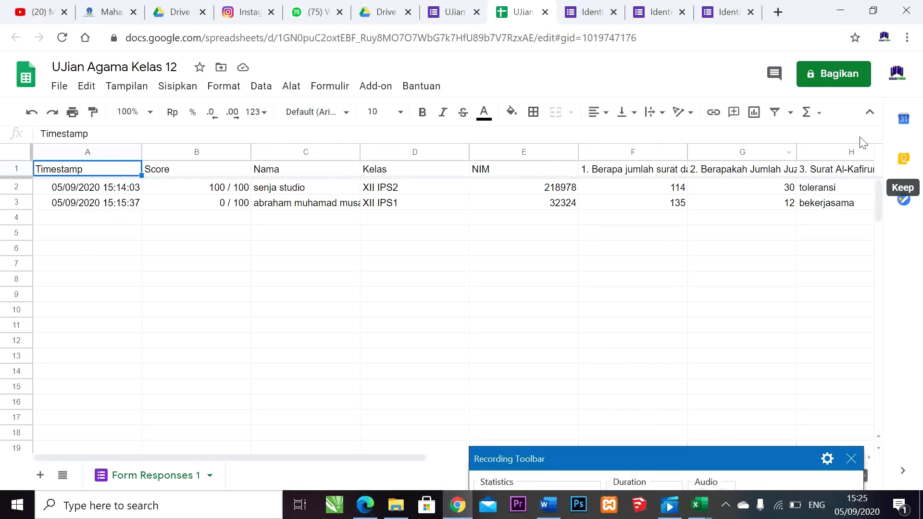
# Step: Turn on a filter for the Form Responses 1 sheet and dismiss the tip
pyautogui.click(791, 115)
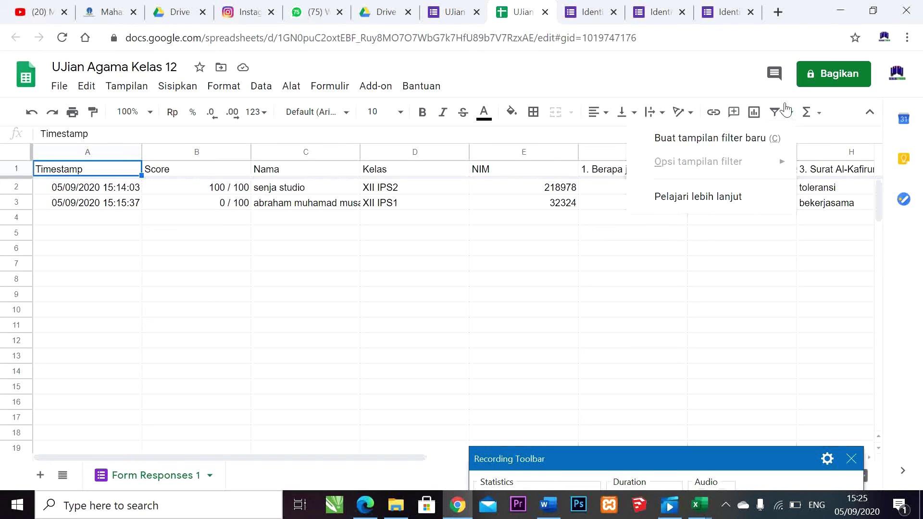
pyautogui.click(824, 115)
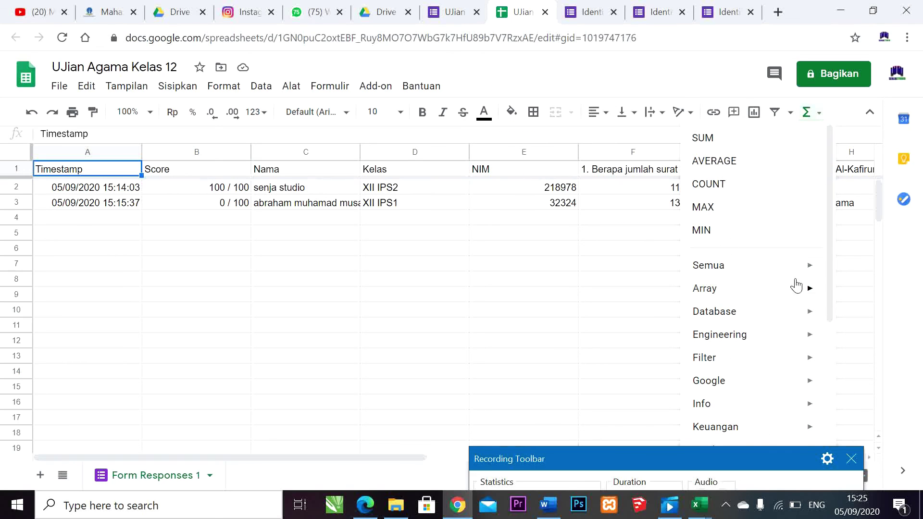
pyautogui.click(298, 237)
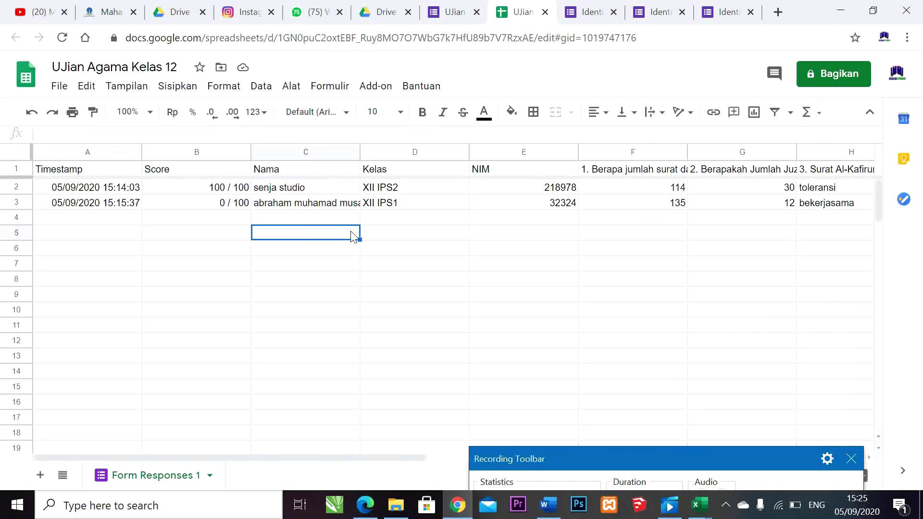
pyautogui.click(777, 114)
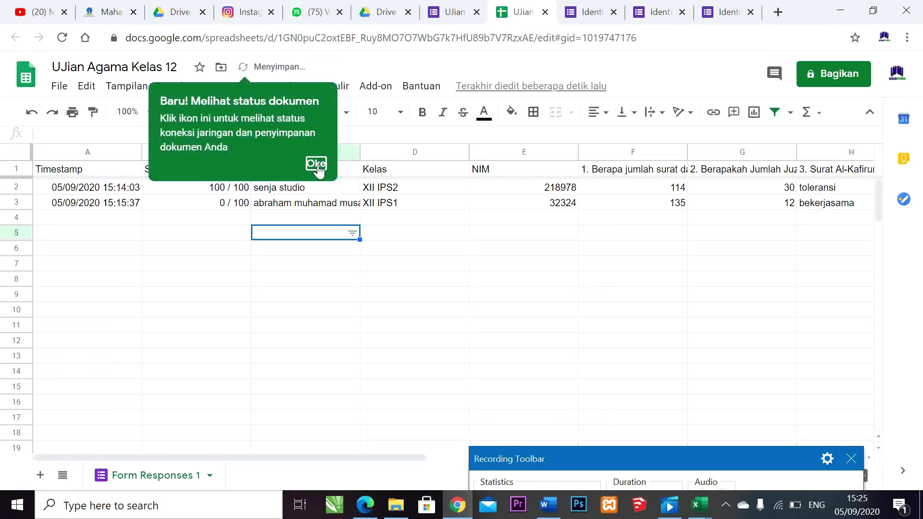
pyautogui.click(317, 165)
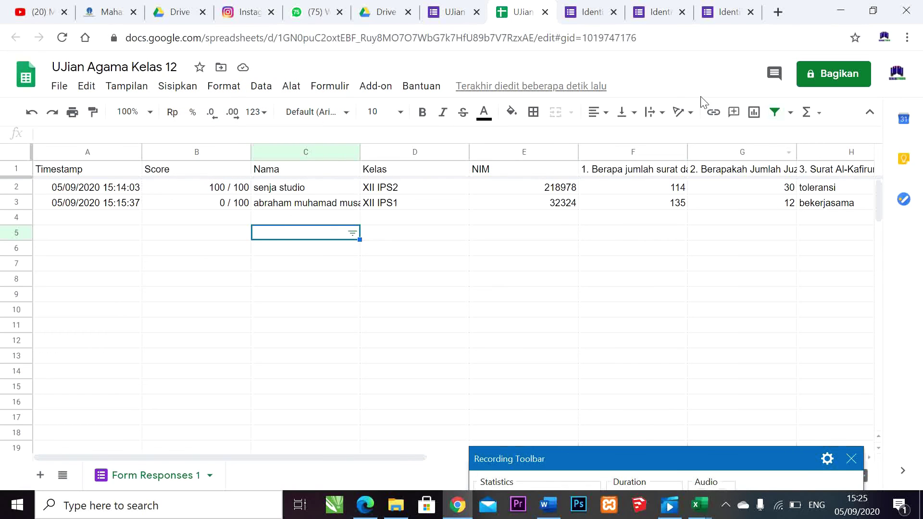
# Step: Select the response columns from A through column M
pyautogui.click(288, 172)
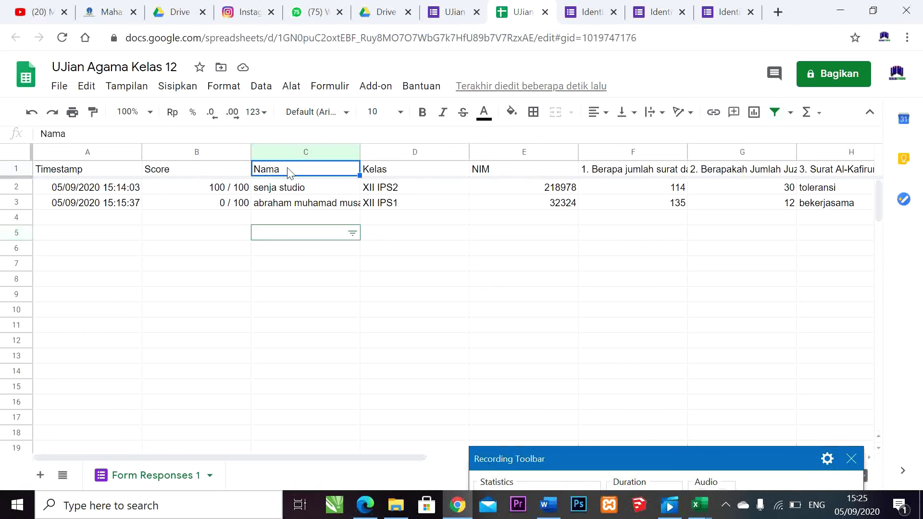
pyautogui.click(326, 153)
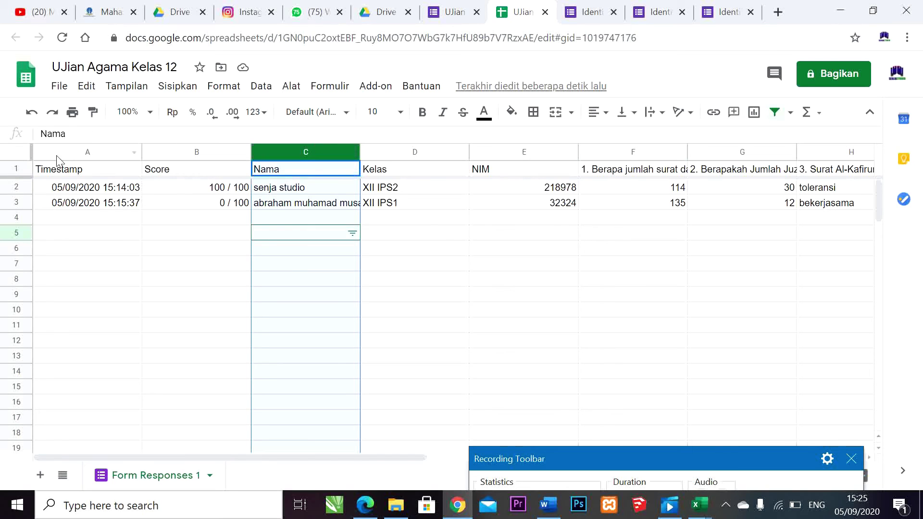
pyautogui.moveTo(60, 152); pyautogui.dragTo(192, 152)
pyautogui.moveTo(356, 207); pyautogui.dragTo(688, 332)
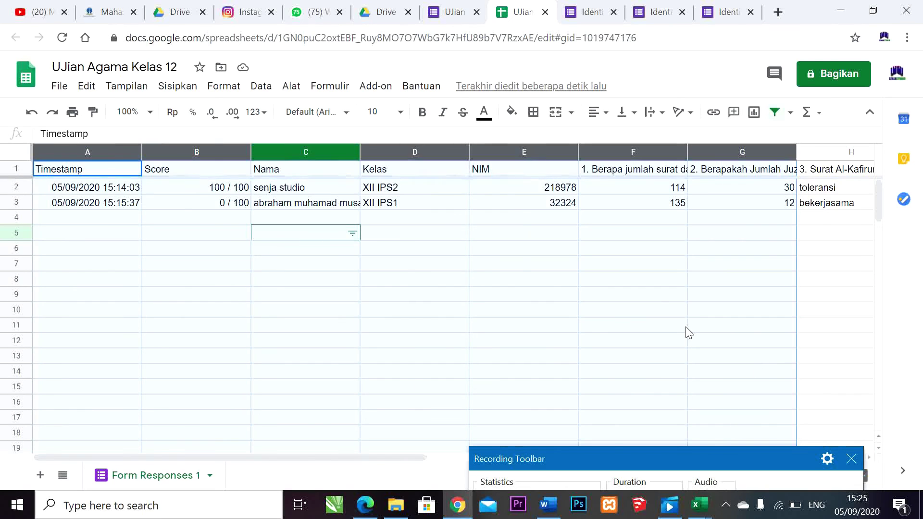
pyautogui.scroll(-5, 658, 303)
pyautogui.scroll(-2, 647, 358)
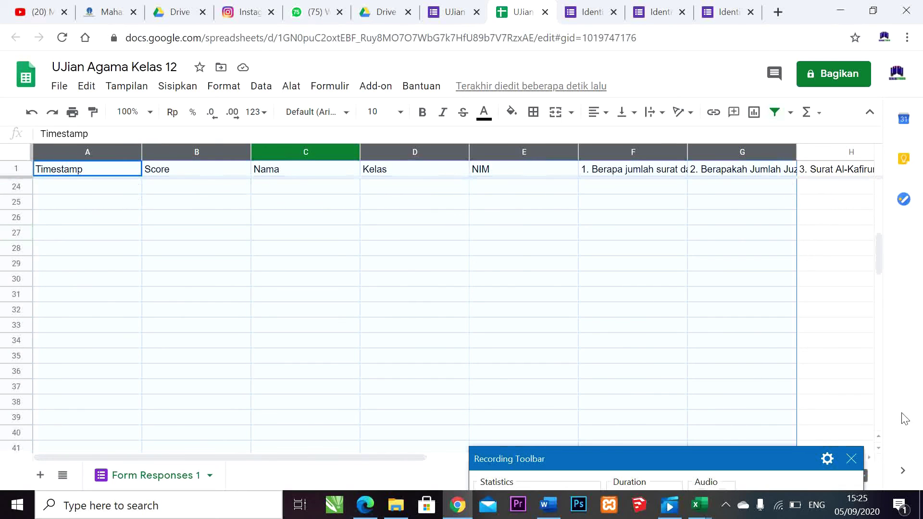
pyautogui.moveTo(765, 456); pyautogui.dragTo(762, 495)
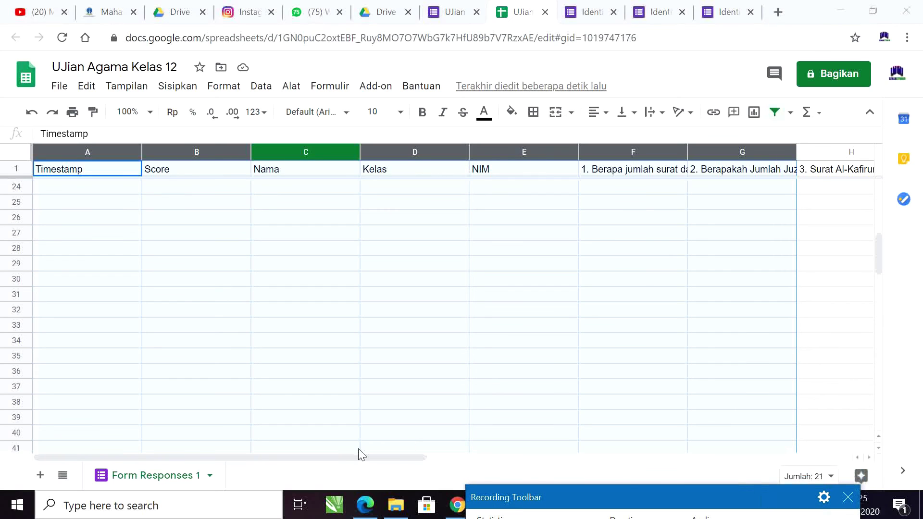
pyautogui.moveTo(361, 455); pyautogui.dragTo(624, 474)
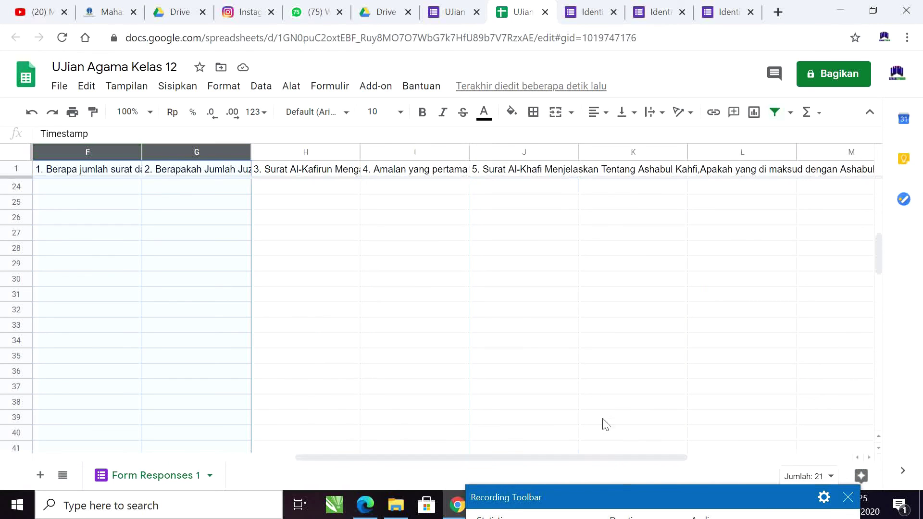
pyautogui.hotkey('shift', 'Right')
pyautogui.hotkey('shift', 'Right')
pyautogui.hotkey('shift', 'Right')
pyautogui.hotkey('shift', 'Right')
pyautogui.hotkey('shift', 'Right')
pyautogui.hotkey('shift', 'Right')
pyautogui.hotkey('shift', 'Right')
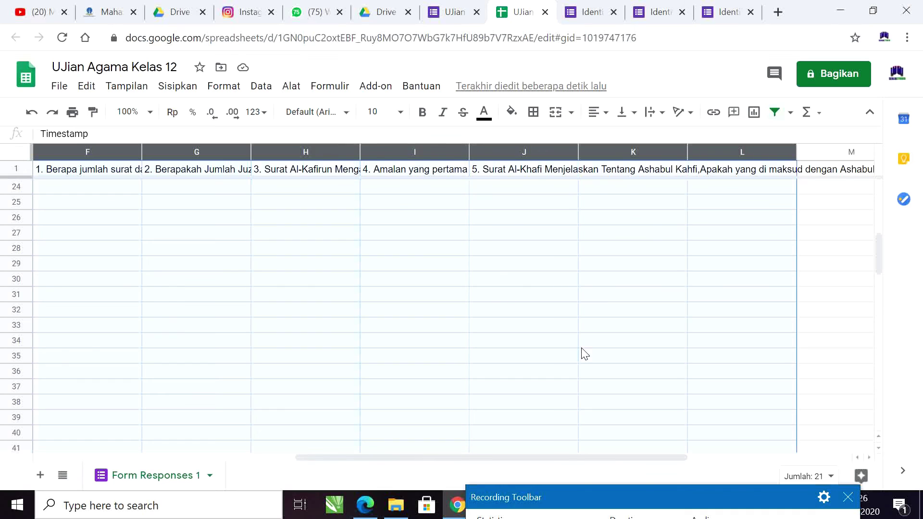
pyautogui.hotkey('shift', 'Left')
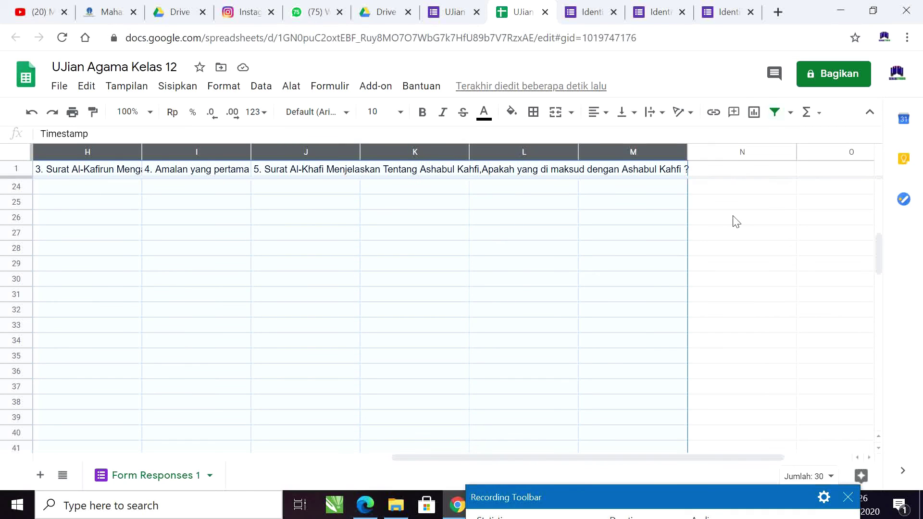
# Step: Replace the plain filter with a new filter view 'Filter 1' and dismiss its tip
pyautogui.click(774, 115)
pyautogui.click(791, 114)
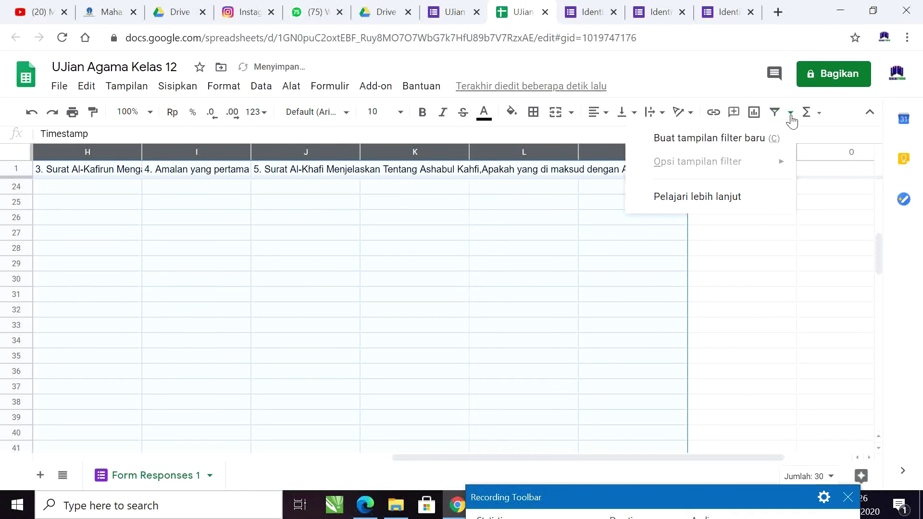
pyautogui.click(755, 141)
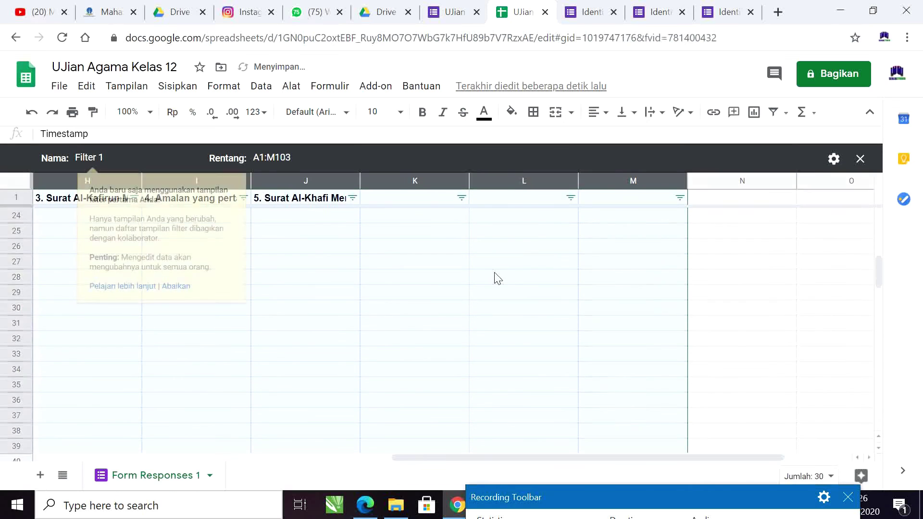
pyautogui.click(488, 231)
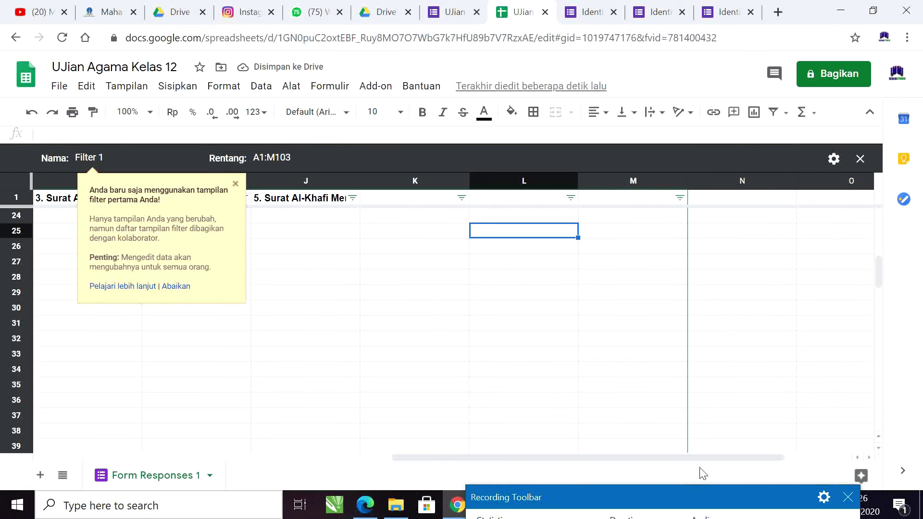
pyautogui.moveTo(693, 458); pyautogui.dragTo(288, 481)
pyautogui.click(381, 313)
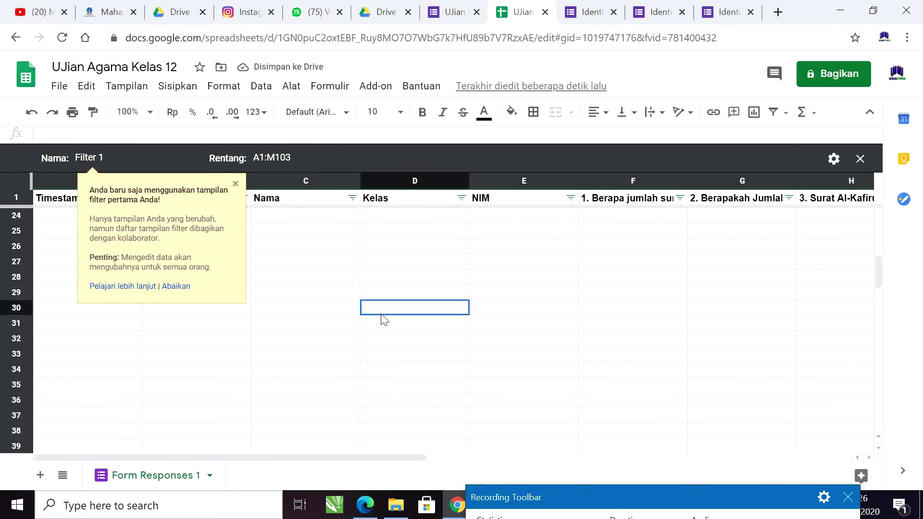
pyautogui.click(235, 183)
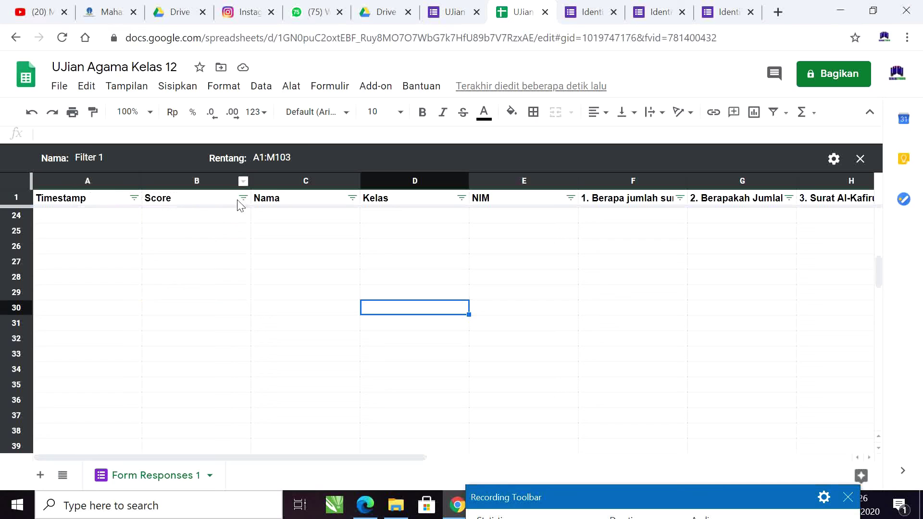
pyautogui.scroll(7, 339, 298)
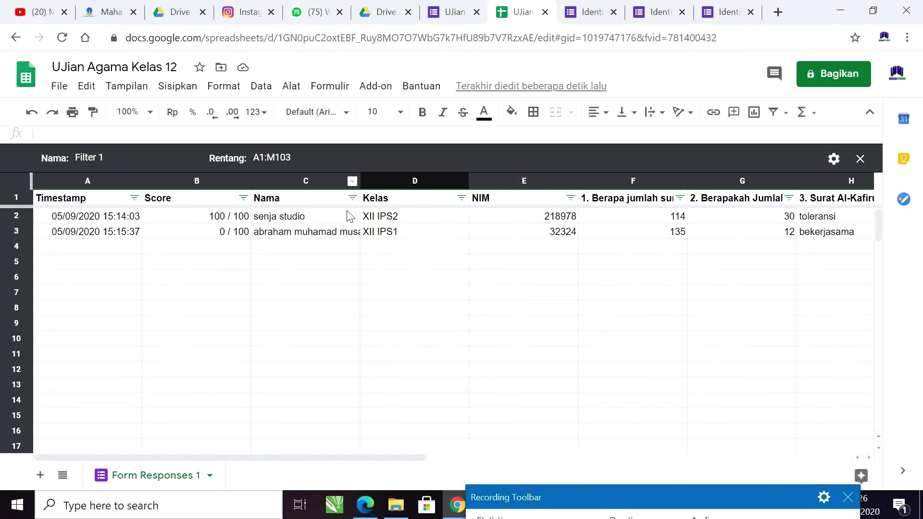
# Step: Sort the filter view by Nama A → Z, then check the Kelas filter options unchanged
pyautogui.click(352, 198)
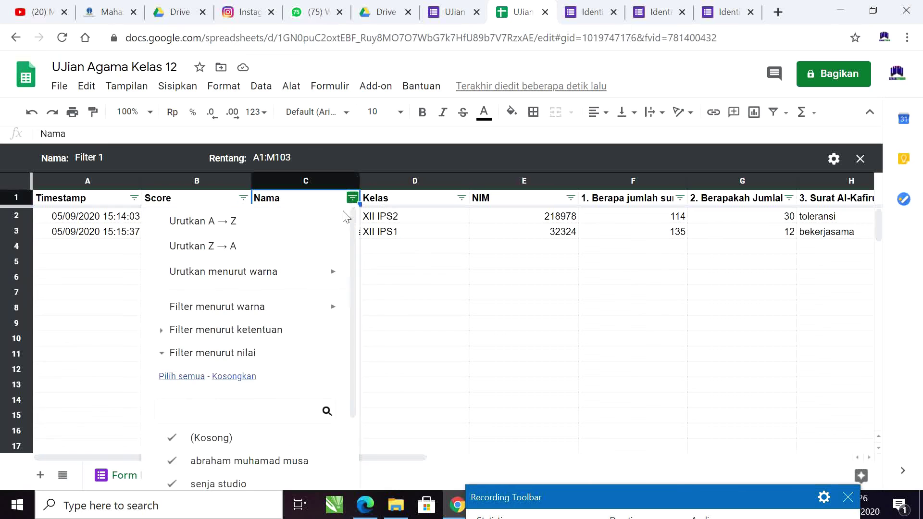
pyautogui.click(228, 225)
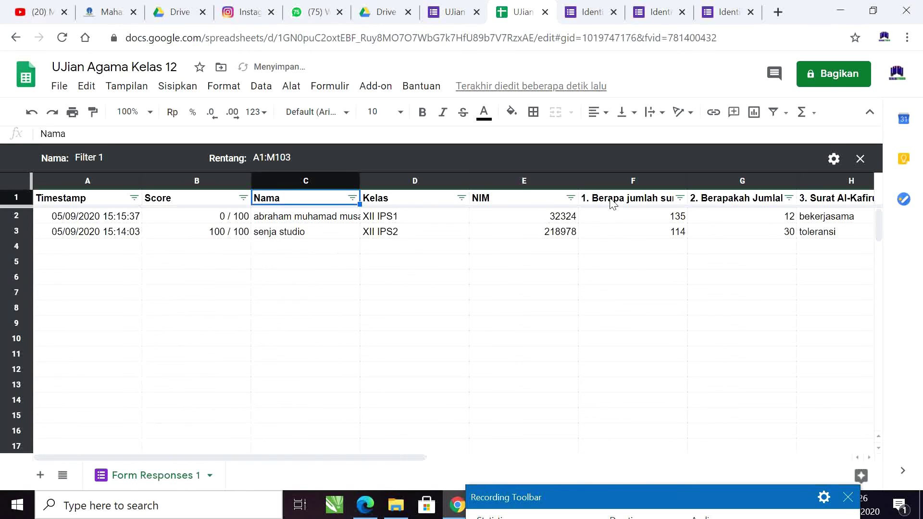
pyautogui.click(352, 198)
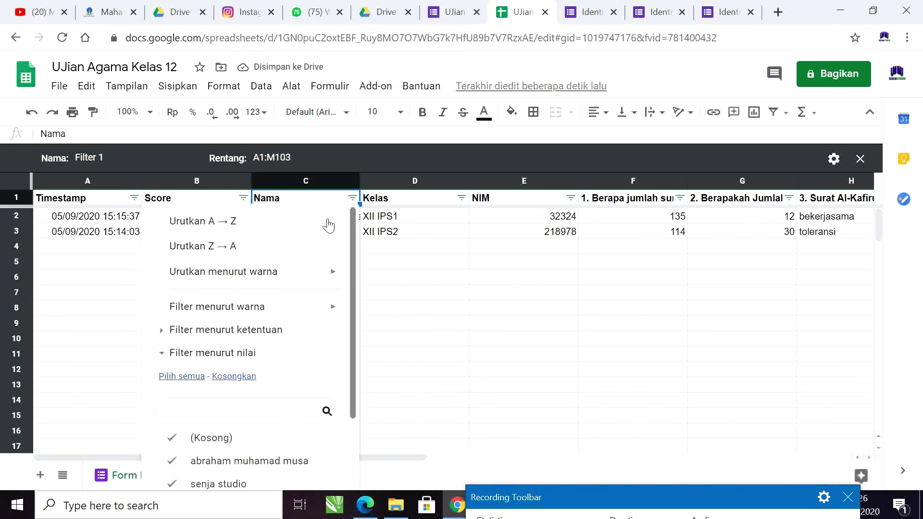
pyautogui.scroll(-2, 244, 368)
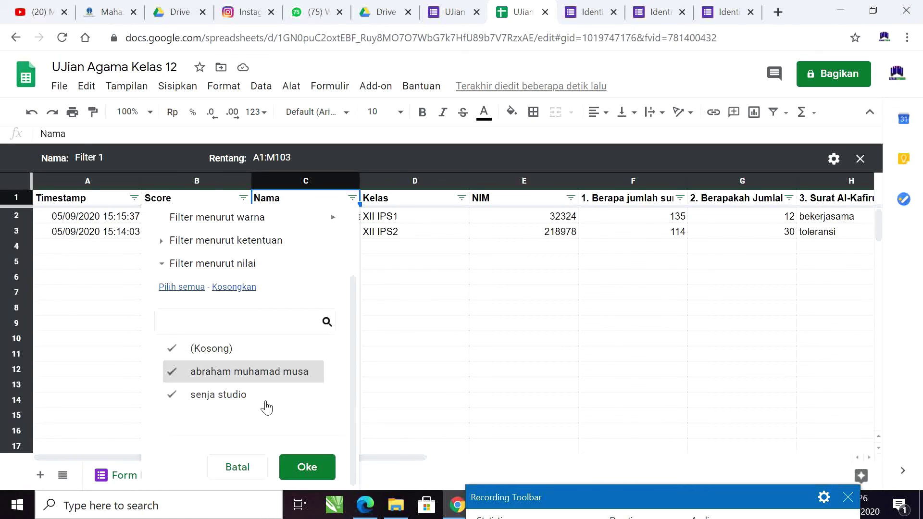
pyautogui.click(394, 239)
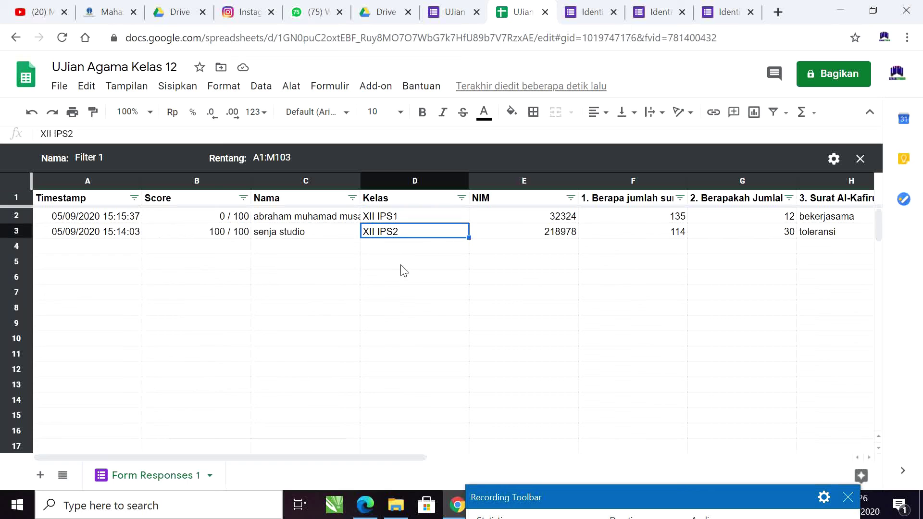
pyautogui.click(462, 198)
pyautogui.scroll(-2, 368, 327)
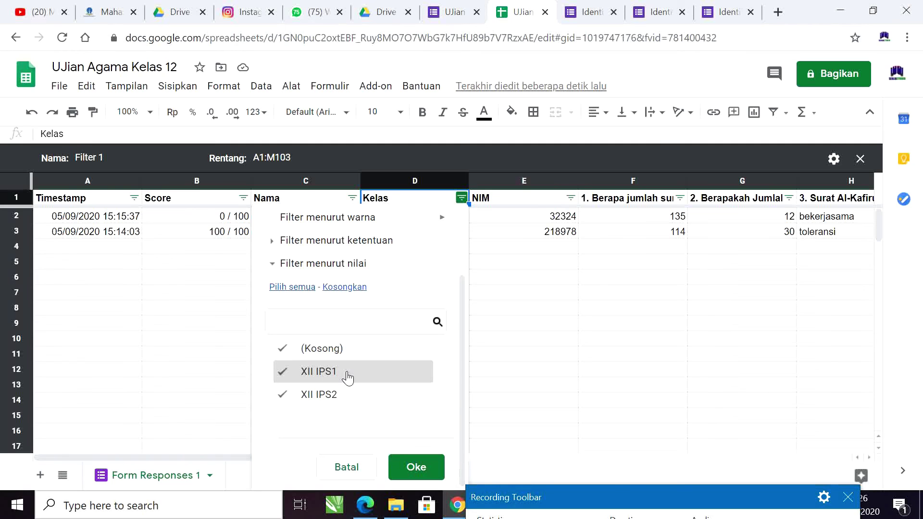
pyautogui.click(509, 249)
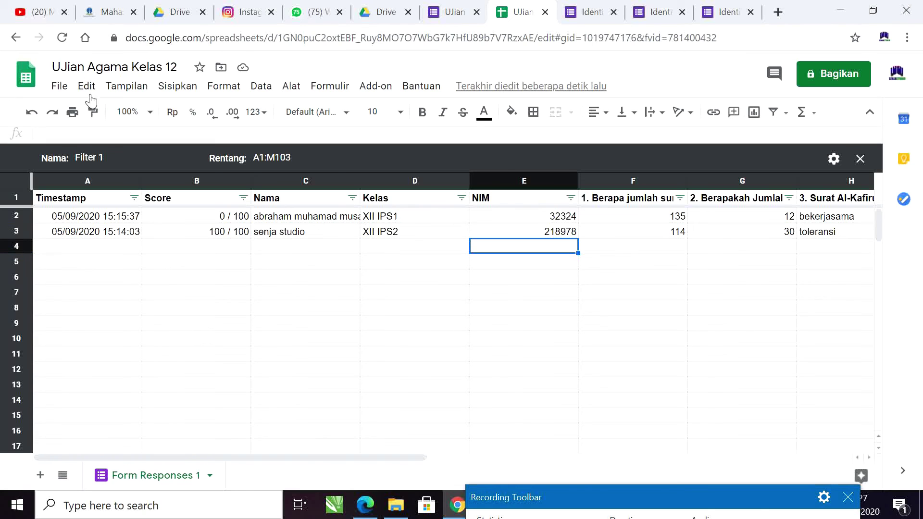
pyautogui.click(59, 88)
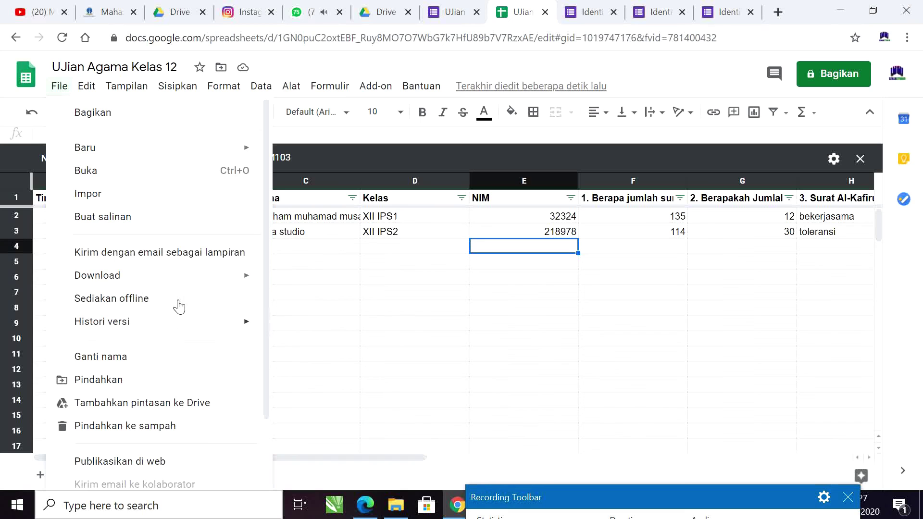
pyautogui.moveTo(216, 280)
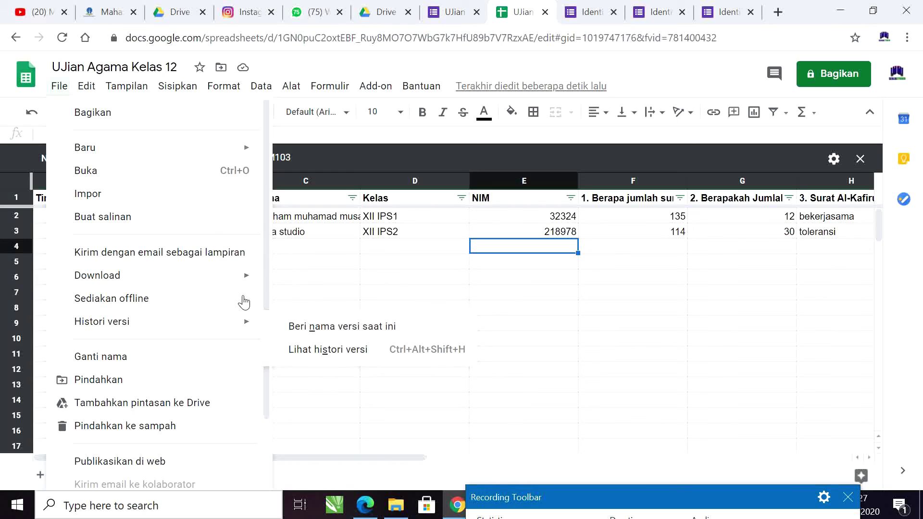
pyautogui.moveTo(247, 281)
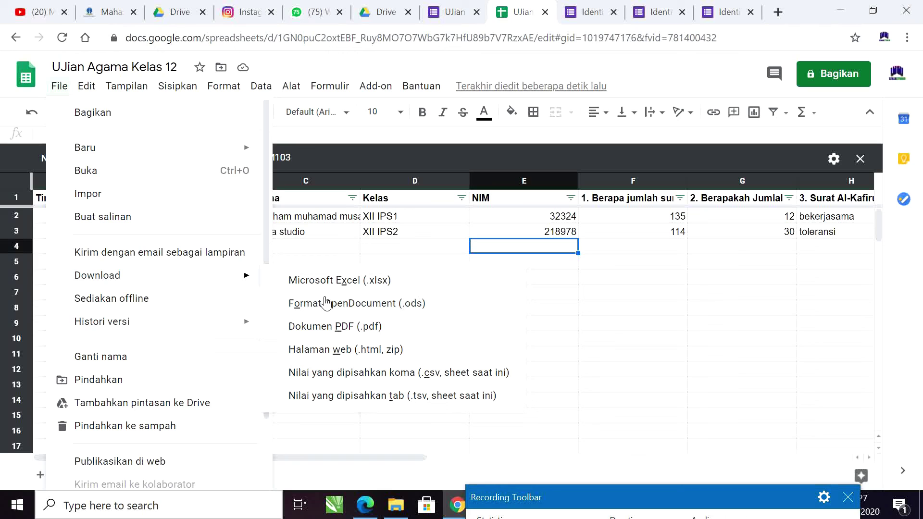
pyautogui.click(716, 277)
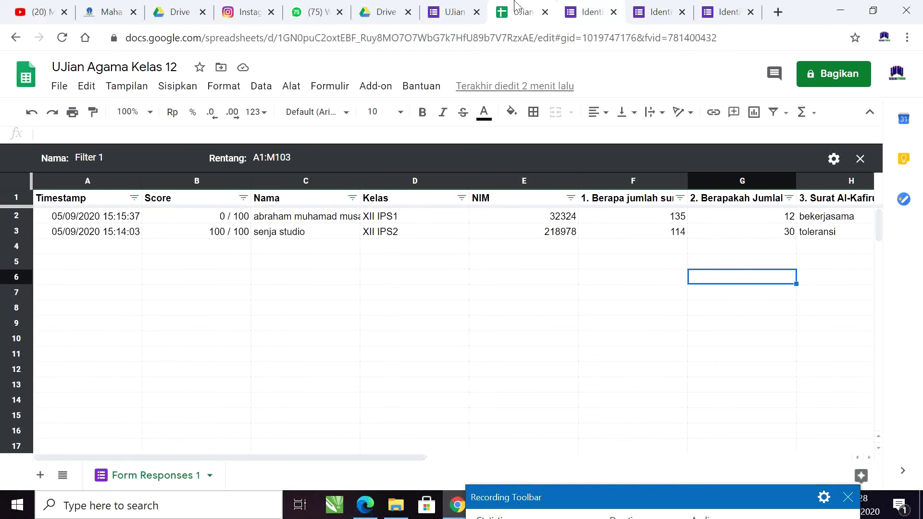
# Step: Glance over the quiz's responses page and the linked responses spreadsheet
pyautogui.click(452, 12)
pyautogui.scroll(-7, 404, 326)
pyautogui.scroll(7, 420, 321)
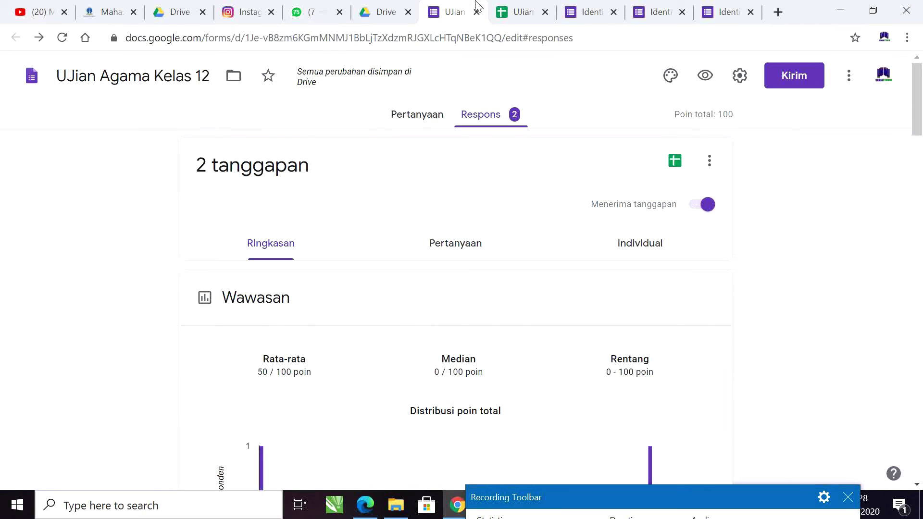
pyautogui.click(529, 10)
# Step: Review the full-score and zero-score respondents' answers, then return to the 2-response summary averaging 50/100
pyautogui.click(587, 8)
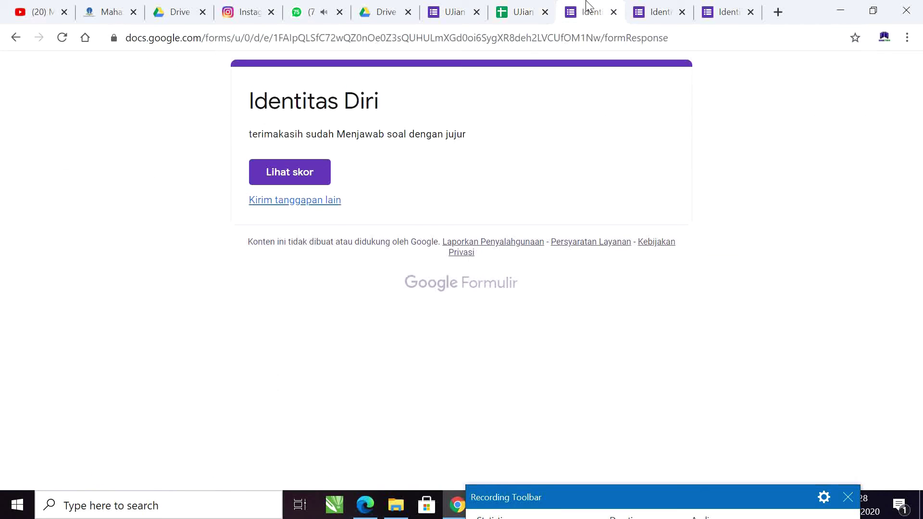
pyautogui.click(630, 7)
pyautogui.click(712, 6)
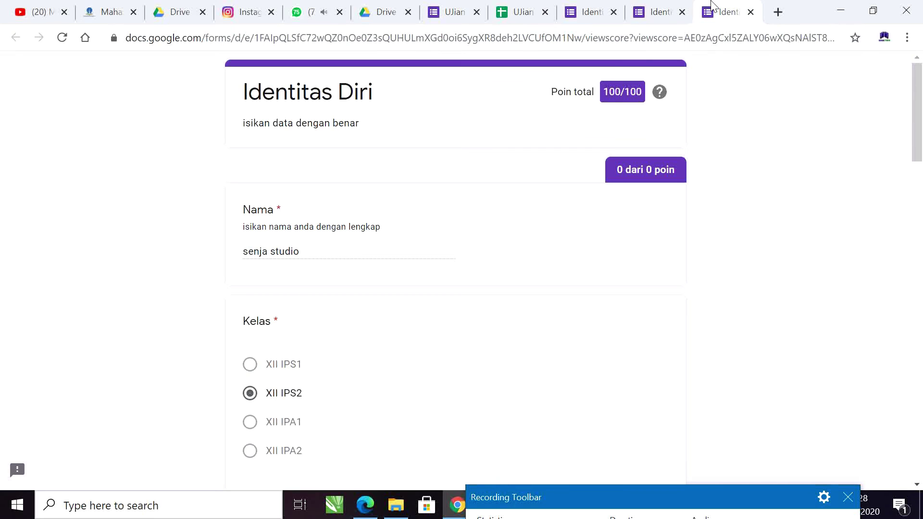
pyautogui.click(646, 8)
pyautogui.click(595, 9)
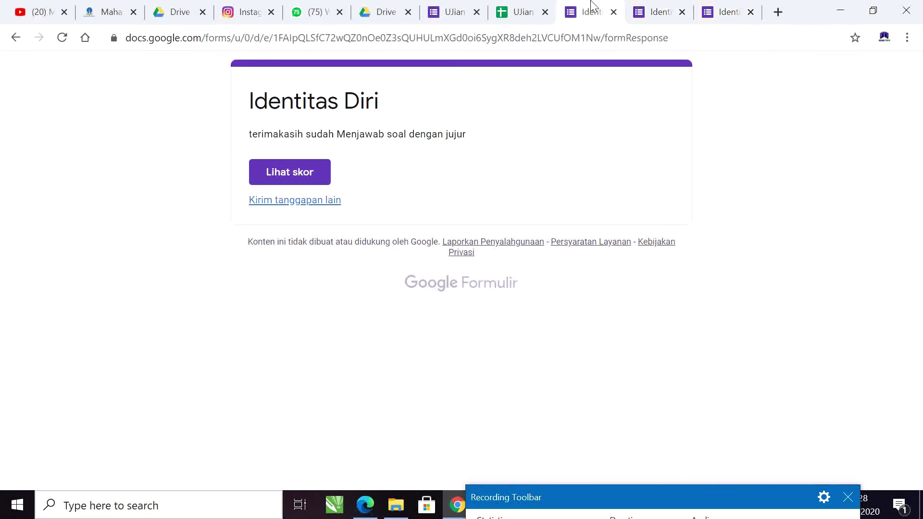
pyautogui.click(524, 8)
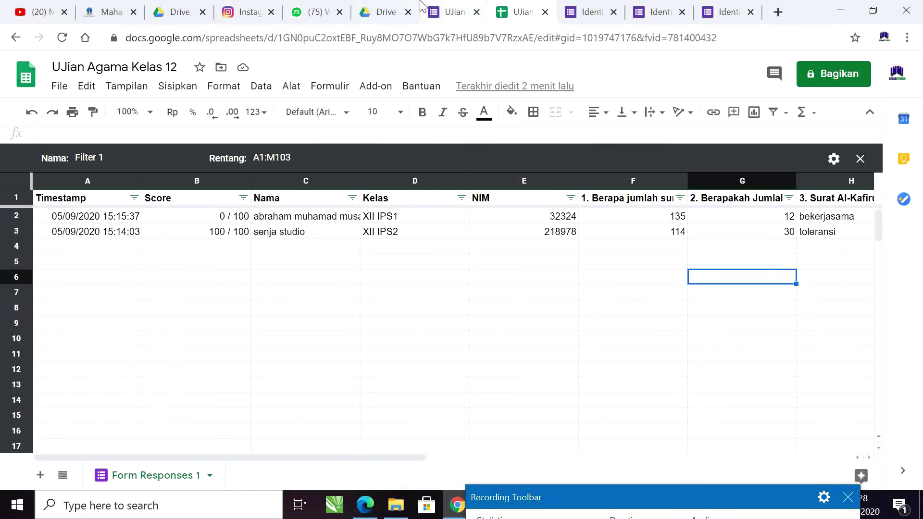
pyautogui.click(447, 9)
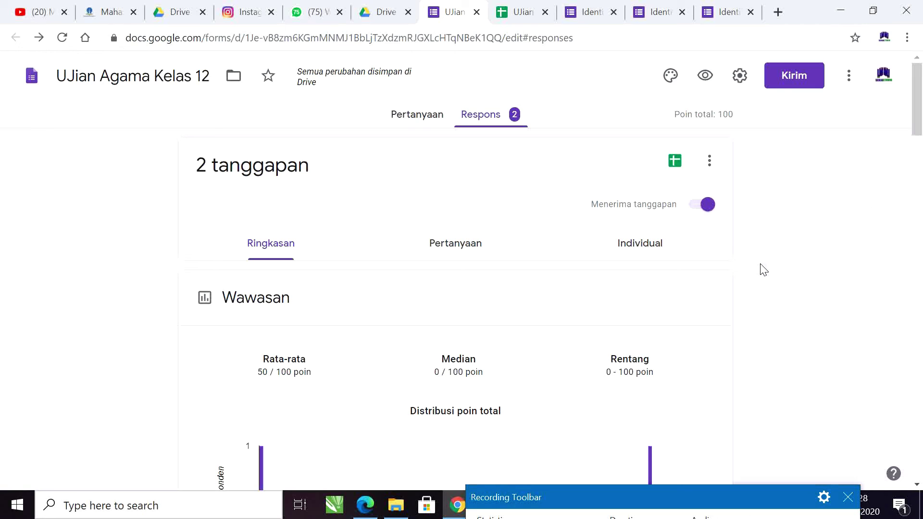
pyautogui.moveTo(737, 506); pyautogui.dragTo(717, 253)
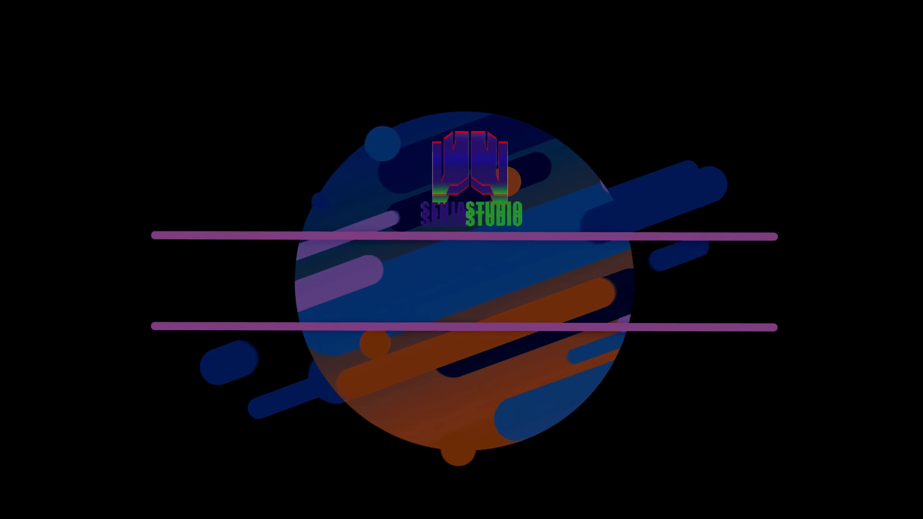